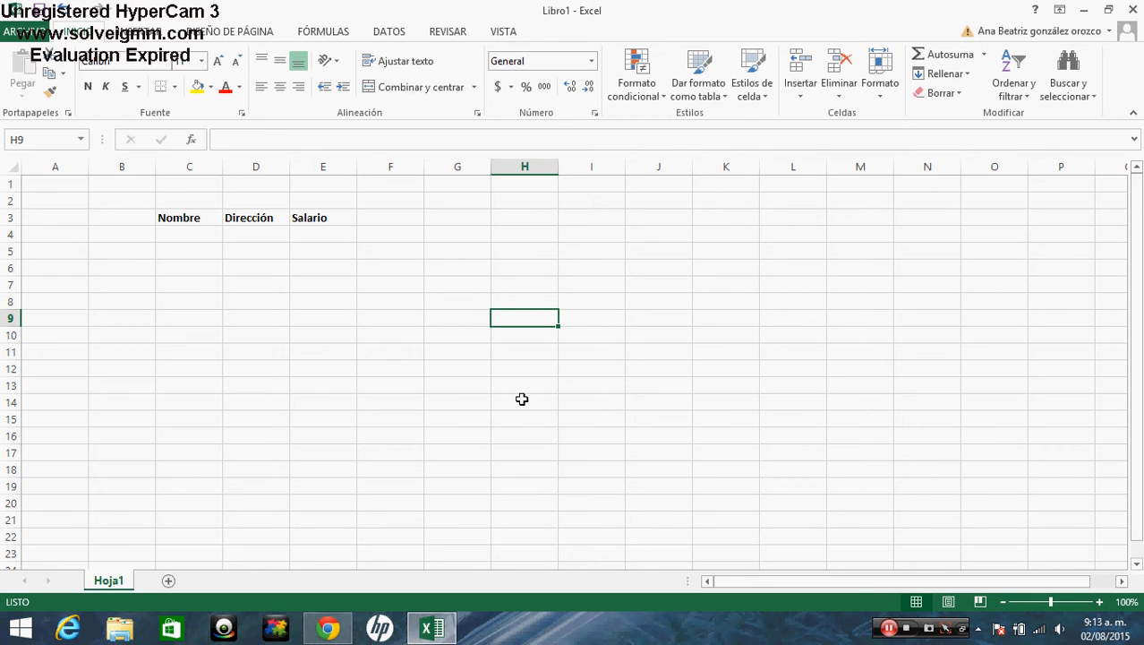
pyautogui.press('Left')
pyautogui.press('Left')
pyautogui.press('Left')
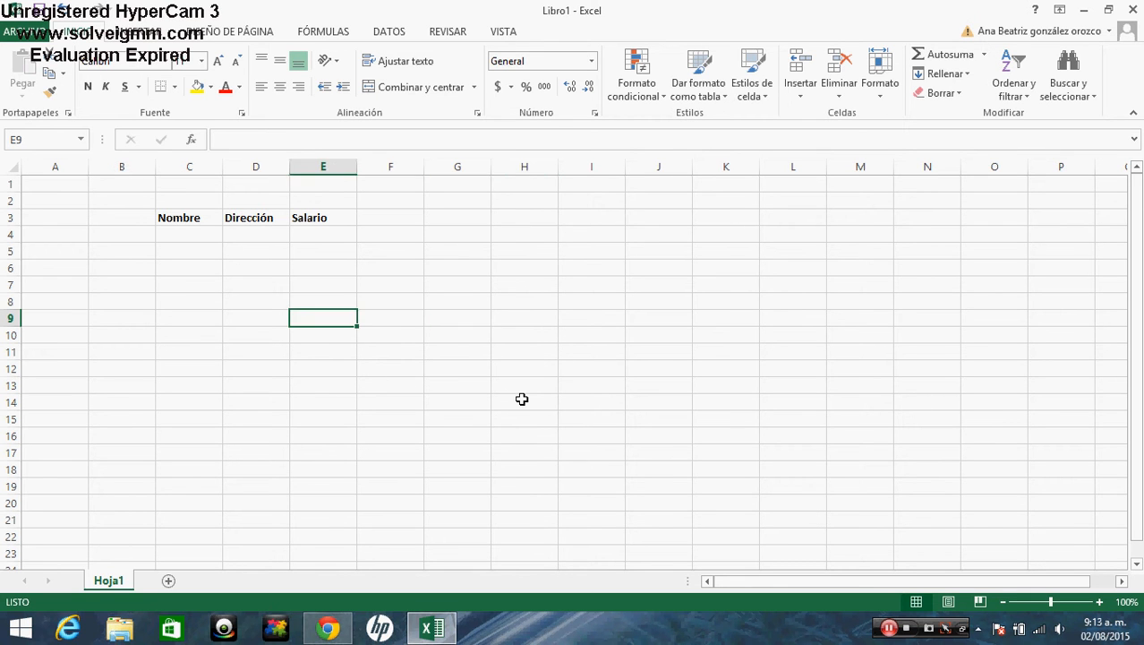
pyautogui.press('Left')
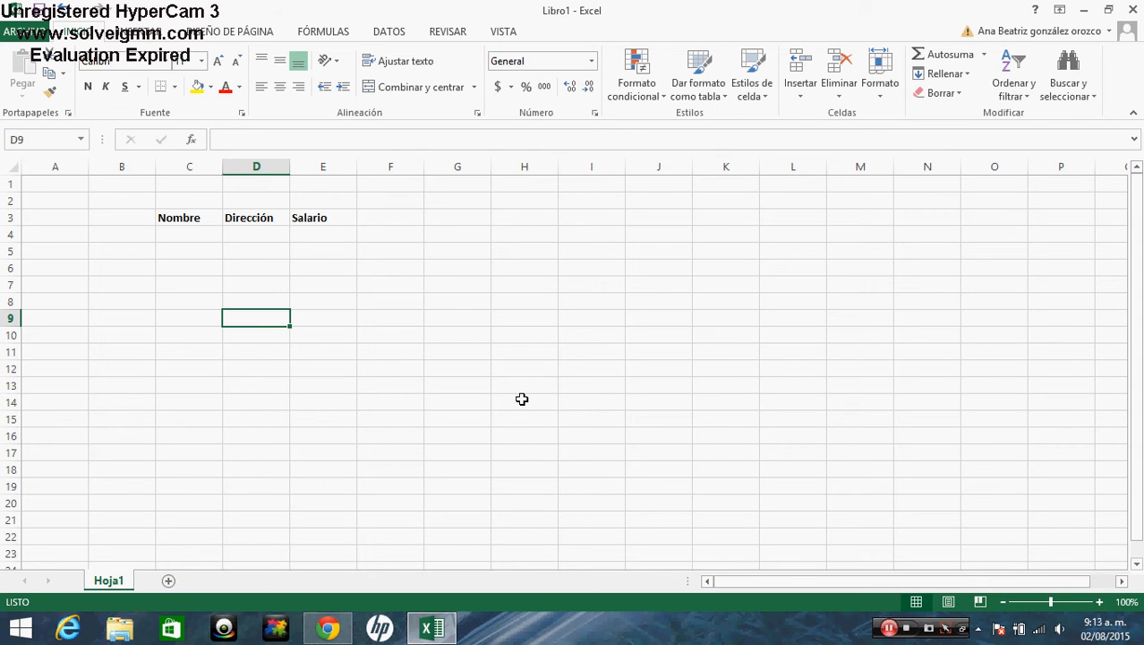
pyautogui.press('Left')
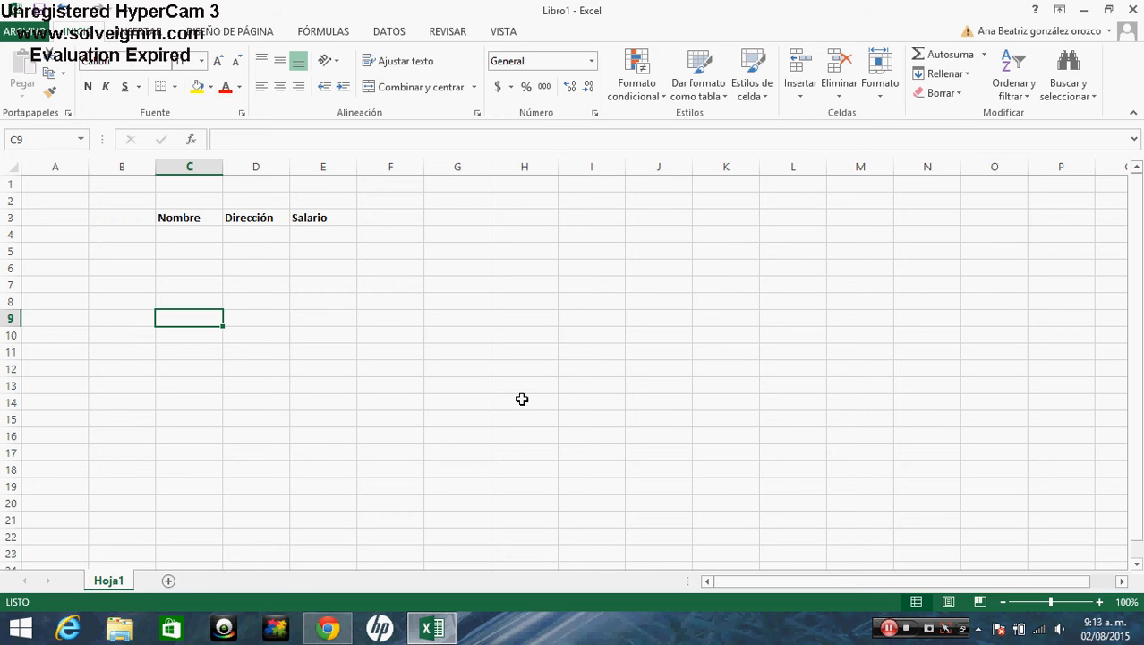
pyautogui.press('Up')
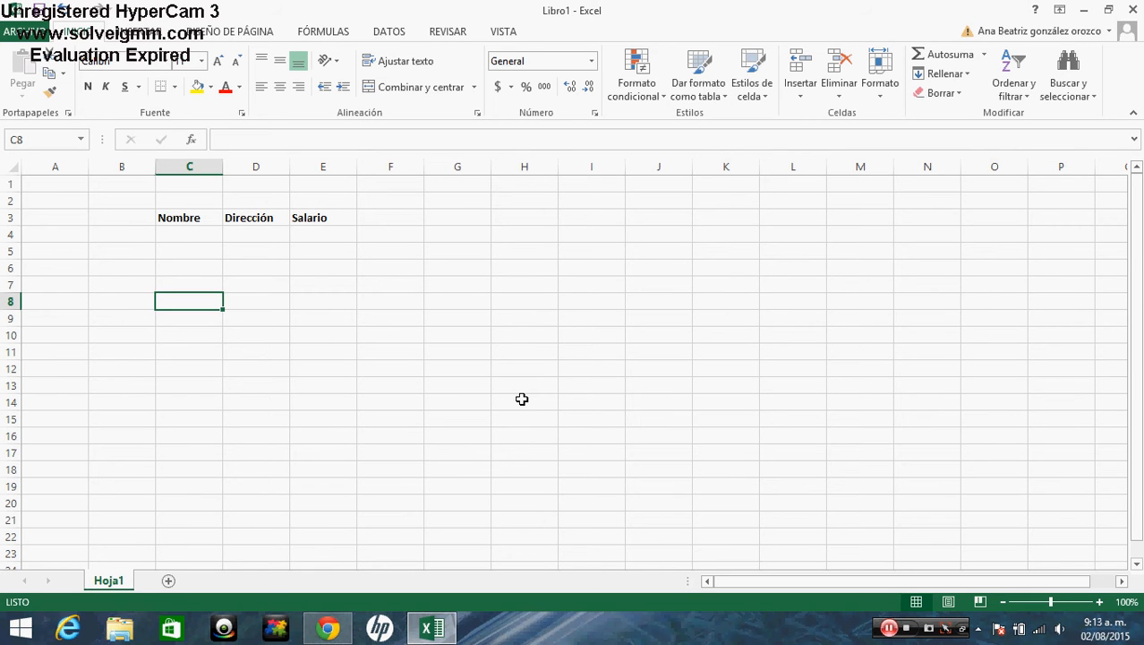
pyautogui.press('Left')
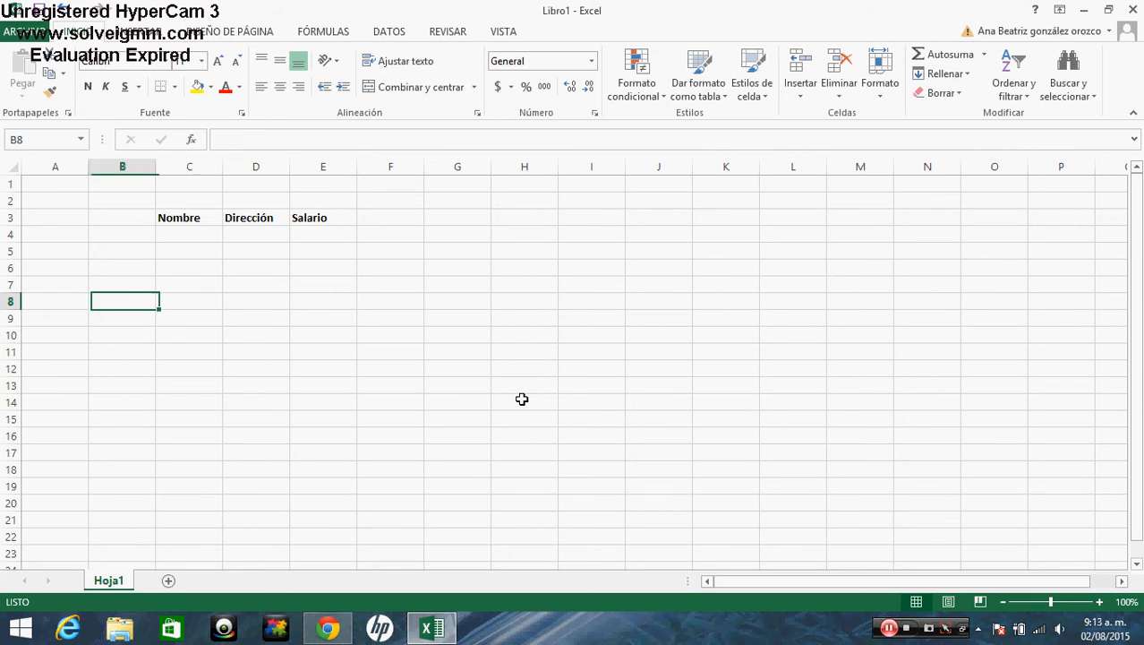
pyautogui.press('Left')
pyautogui.press('Right')
pyautogui.press('Right')
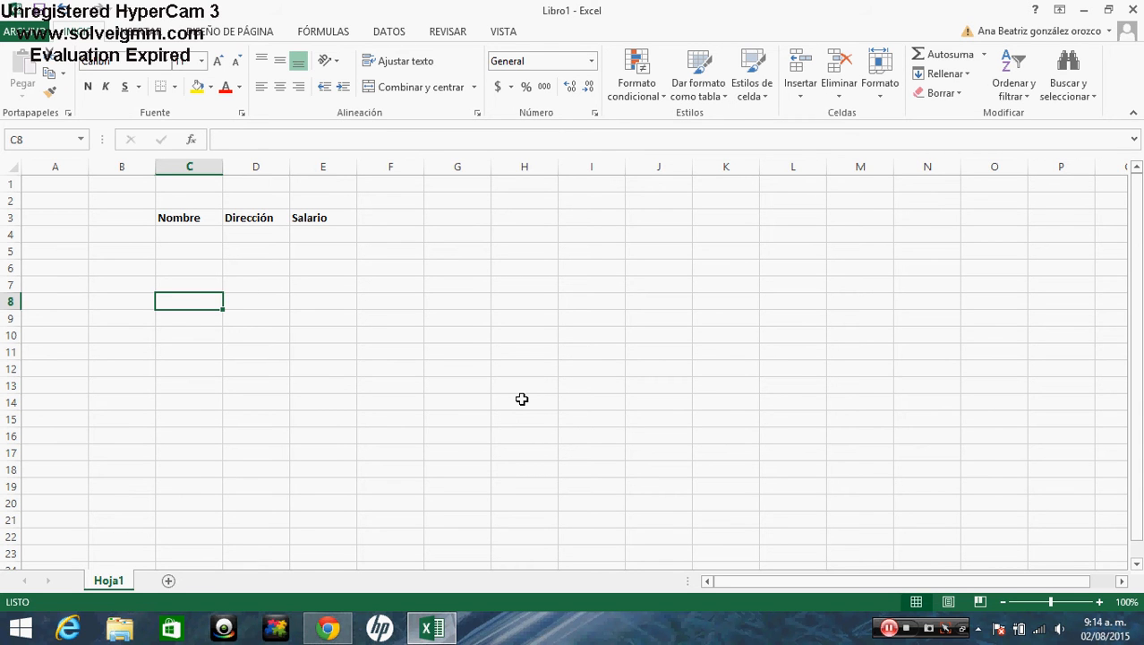
pyautogui.click(231, 234)
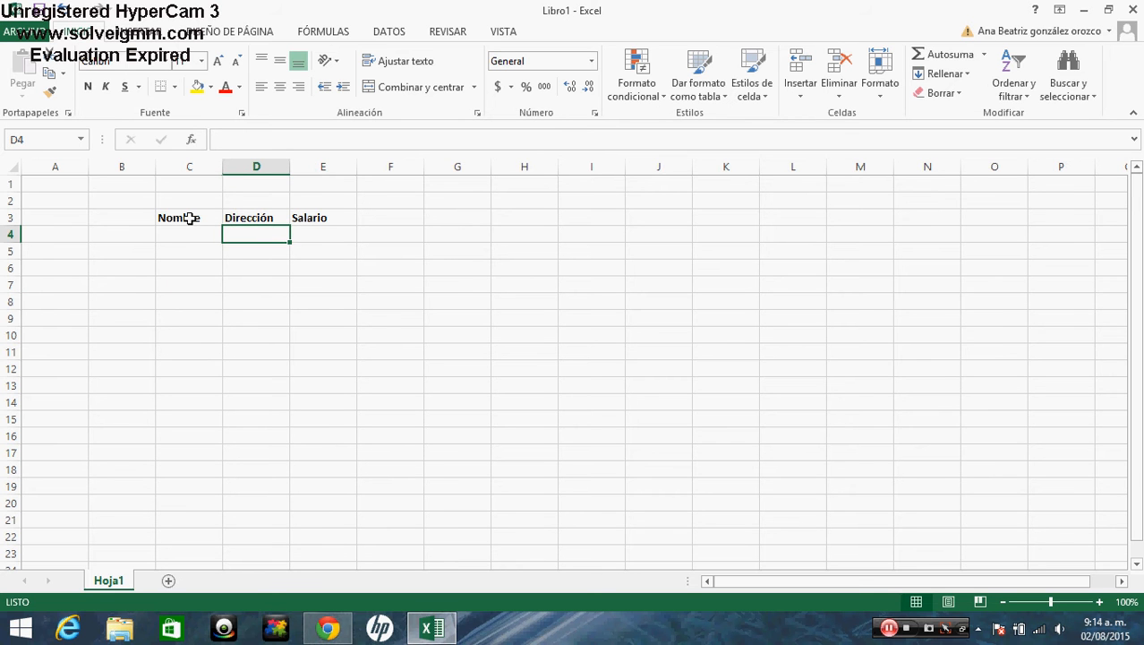
pyautogui.click(210, 299)
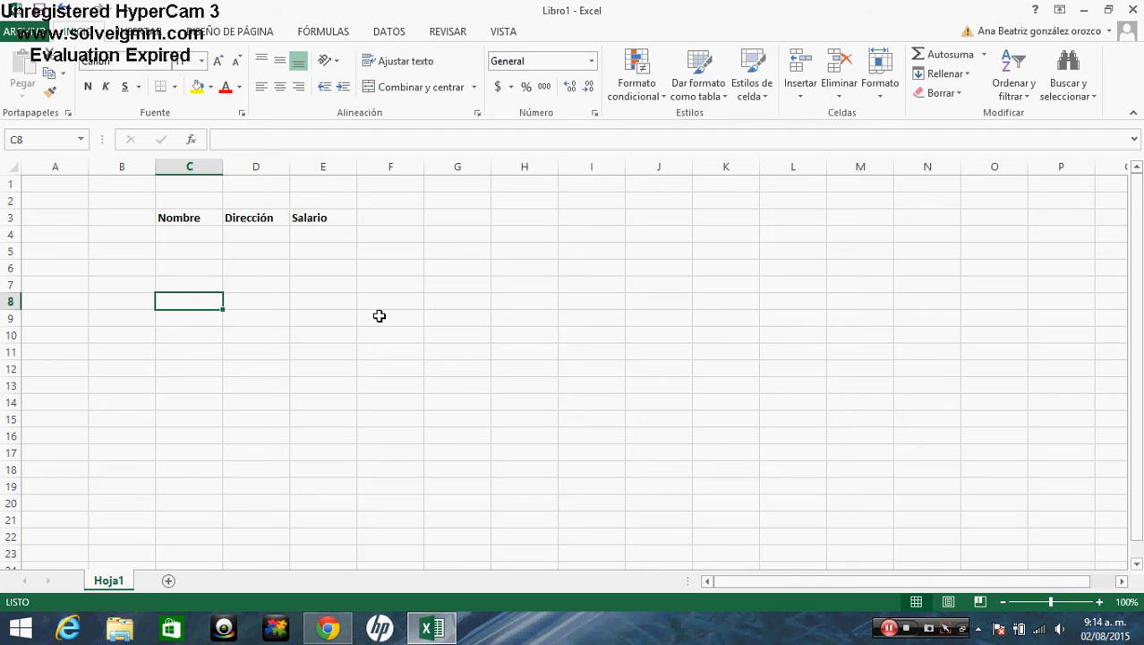
pyautogui.click(268, 285)
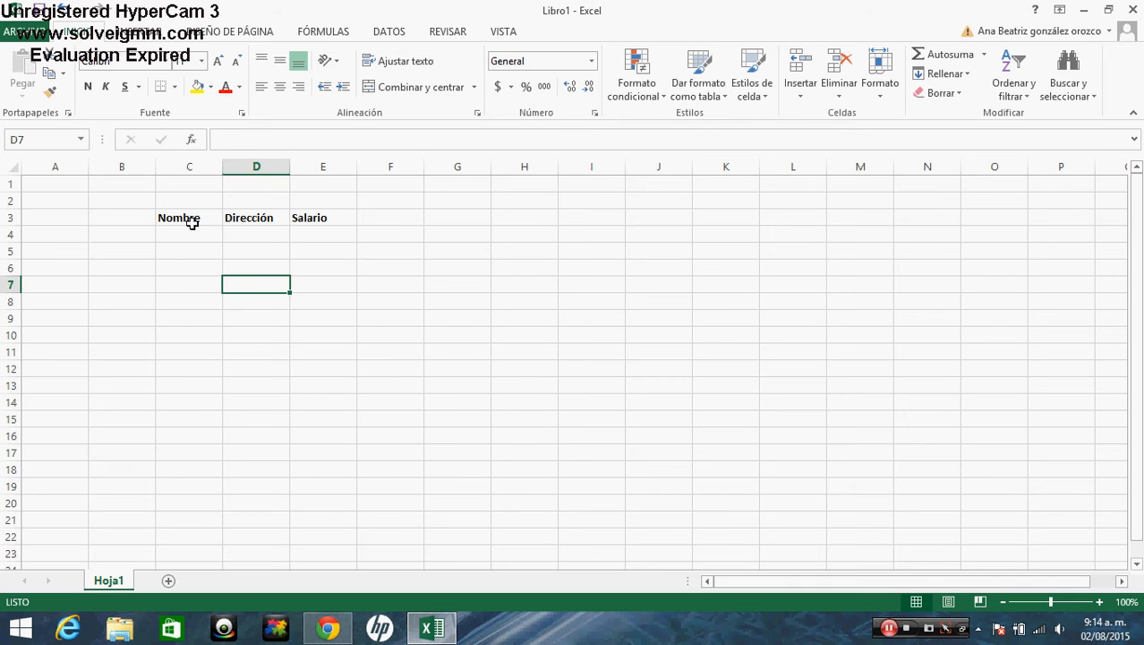
pyautogui.moveTo(187, 219); pyautogui.dragTo(332, 219)
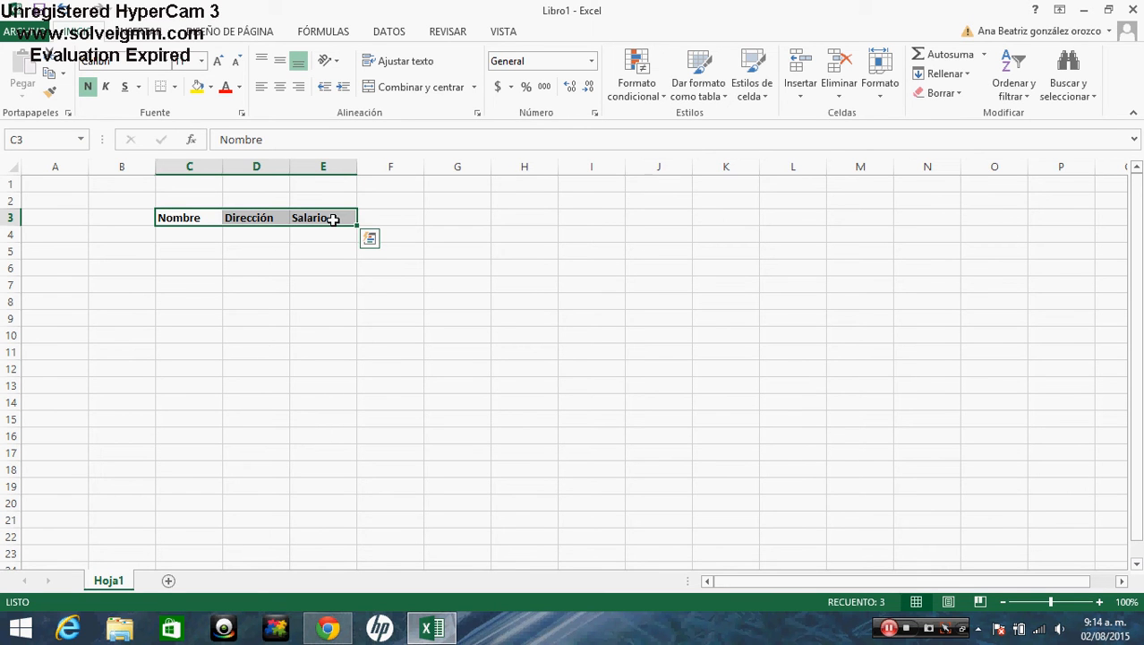
pyautogui.click(280, 294)
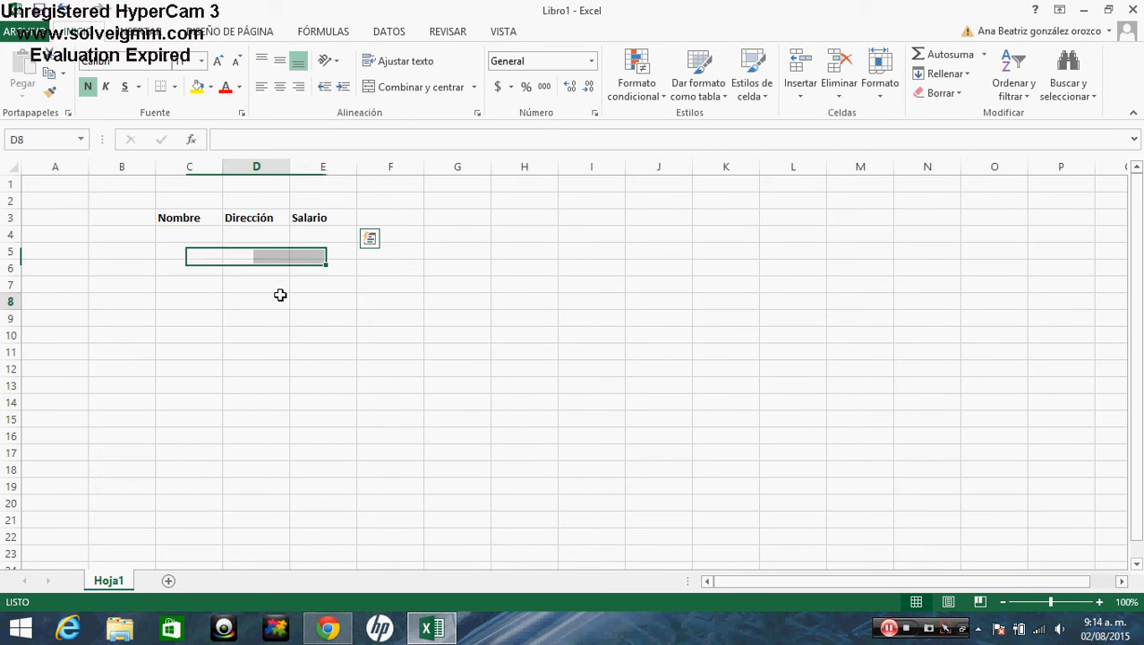
# - Enter the first two people's first names in cells C4 and C5 under the Nombre header
pyautogui.click(189, 232)
pyautogui.write('Juan')
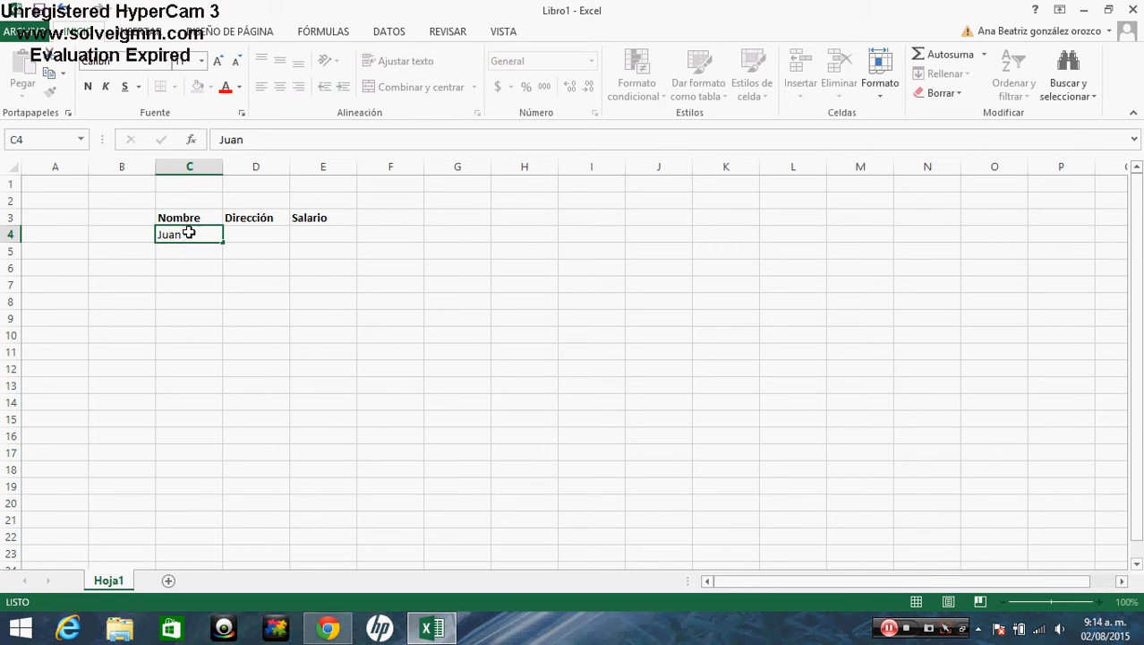
pyautogui.press('Return')
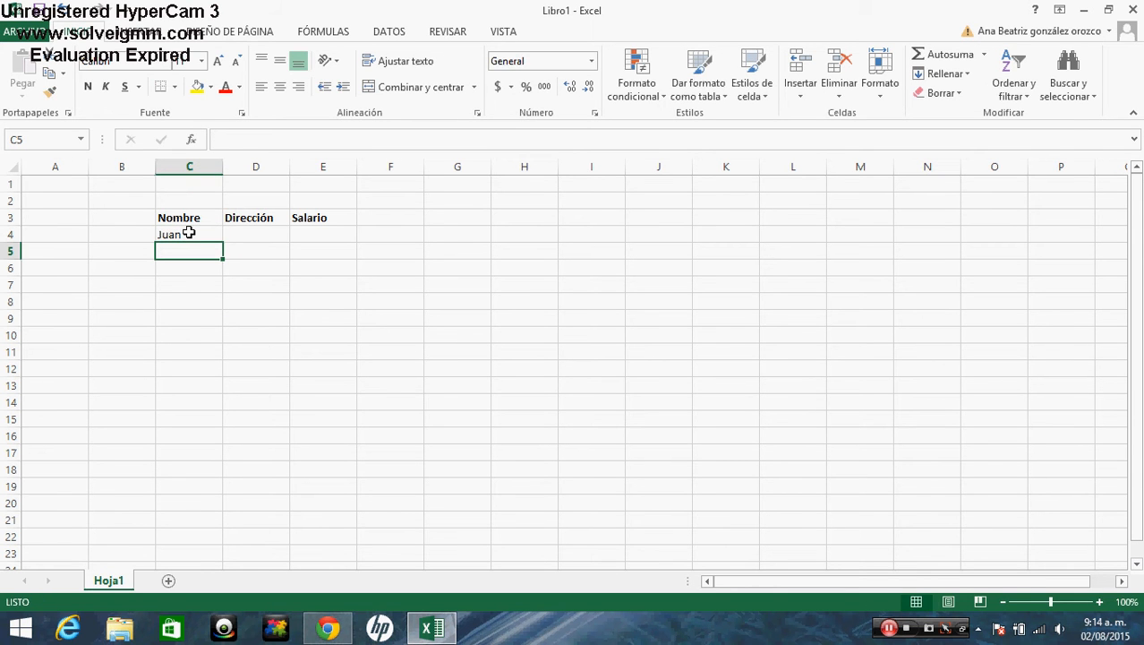
pyautogui.write('lui')
pyautogui.press('Return')
pyautogui.press('Up')
pyautogui.write('luis')
pyautogui.press('Return')
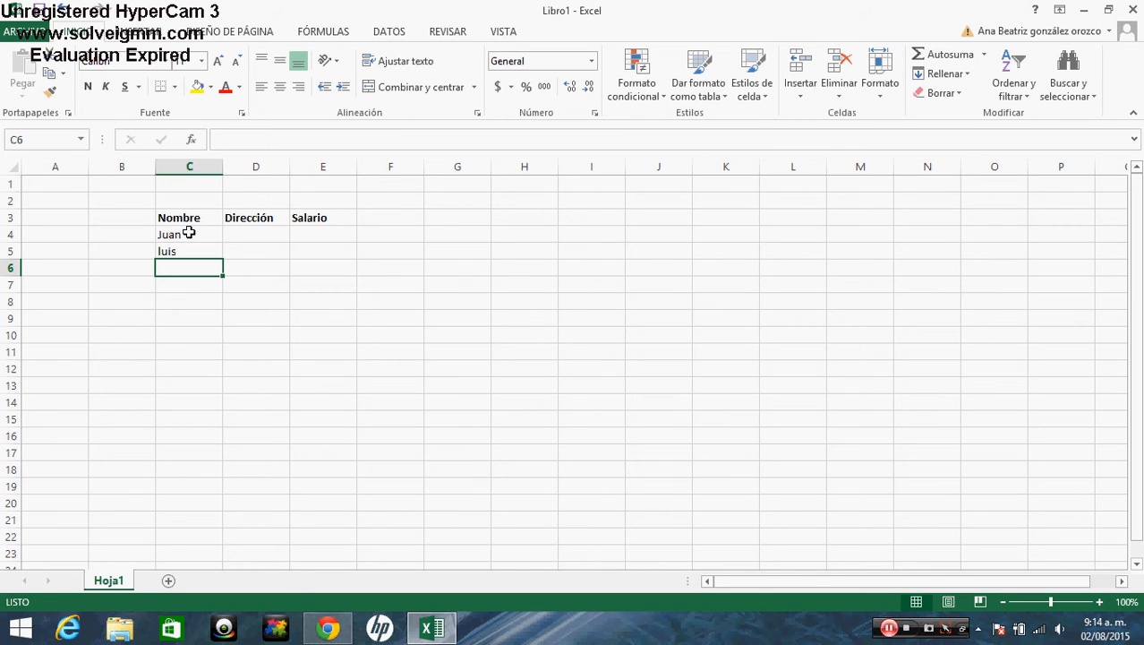
# - Enter the third person's first name in cell C6 of the Nombre column
pyautogui.press('Down')
pyautogui.press('Up')
pyautogui.press('F2')
pyautogui.write('natalia')
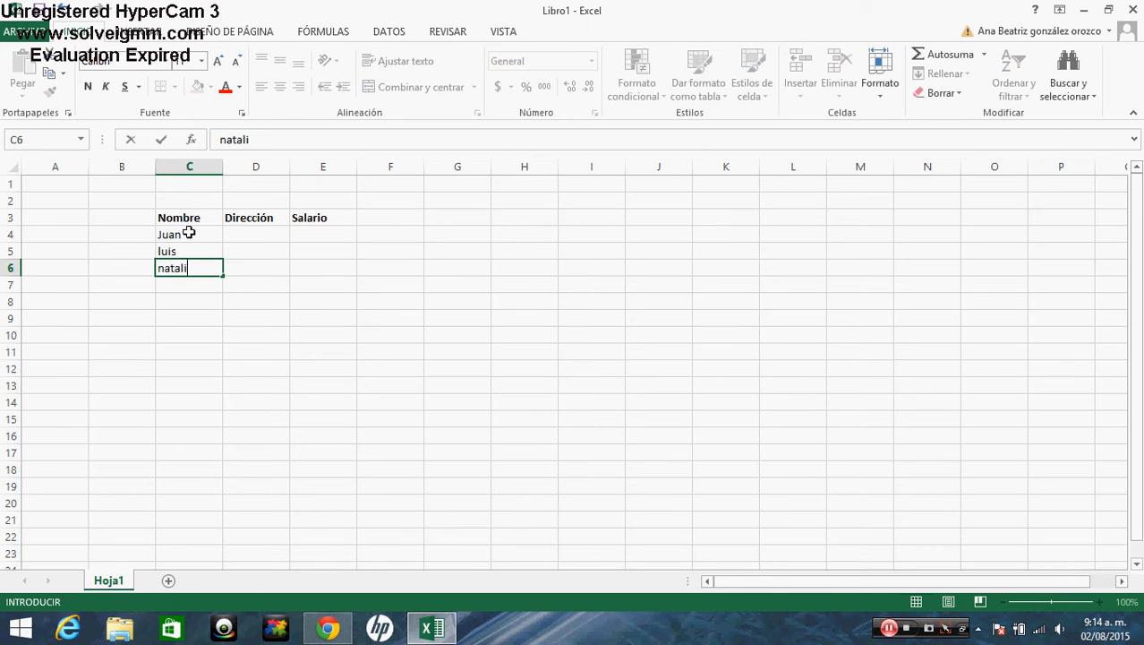
pyautogui.press('Tab')
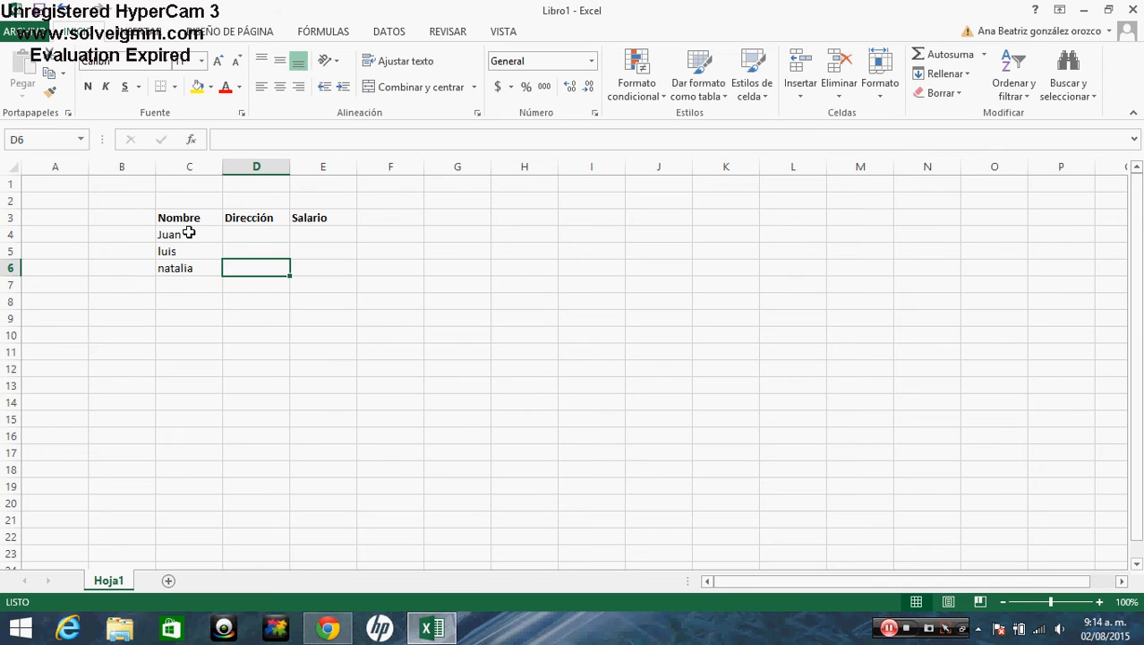
# - Widen column D, which holds the Dirección header, to roughly one and a half times its default width
pyautogui.press('Up')
pyautogui.press('Up')
pyautogui.press('Up')
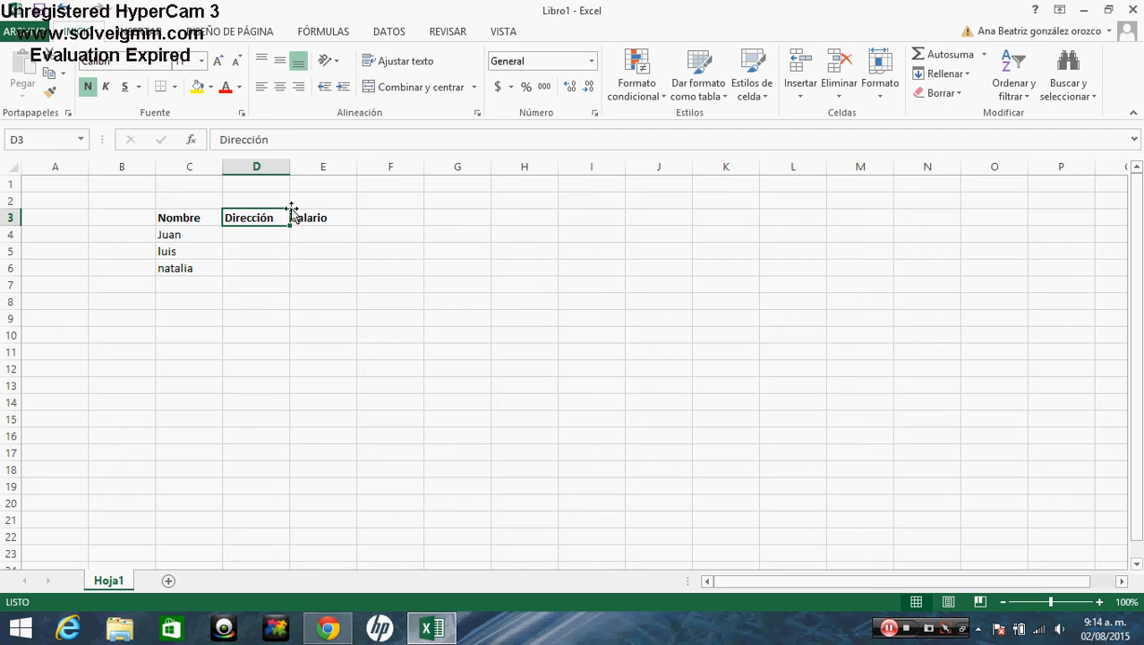
pyautogui.click(342, 195)
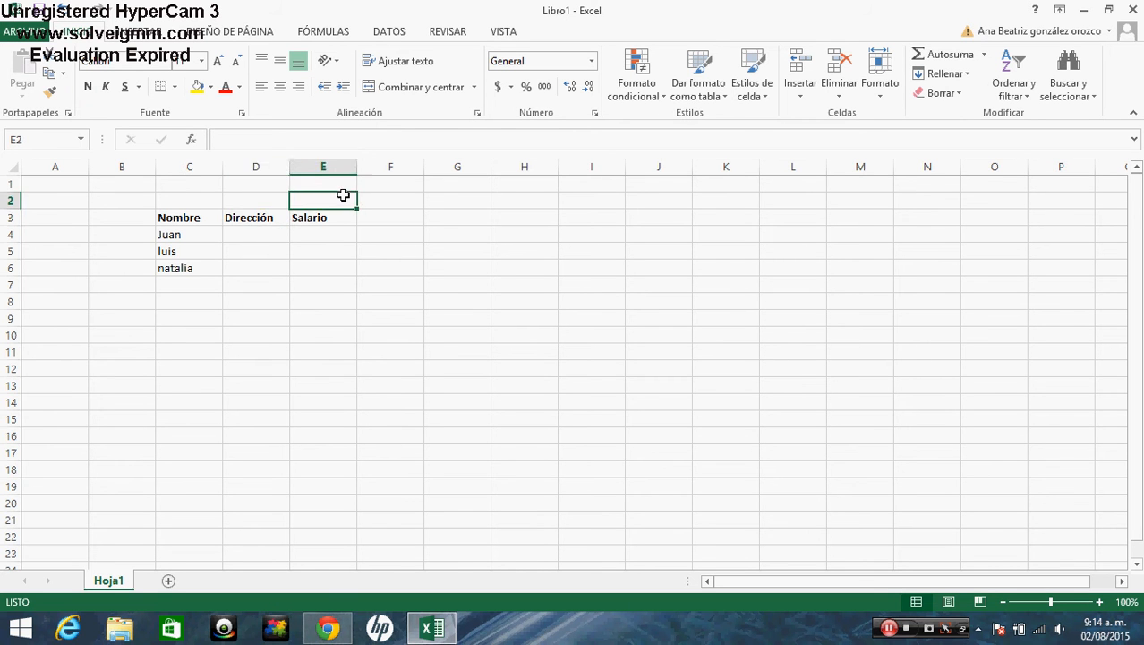
pyautogui.click(274, 162)
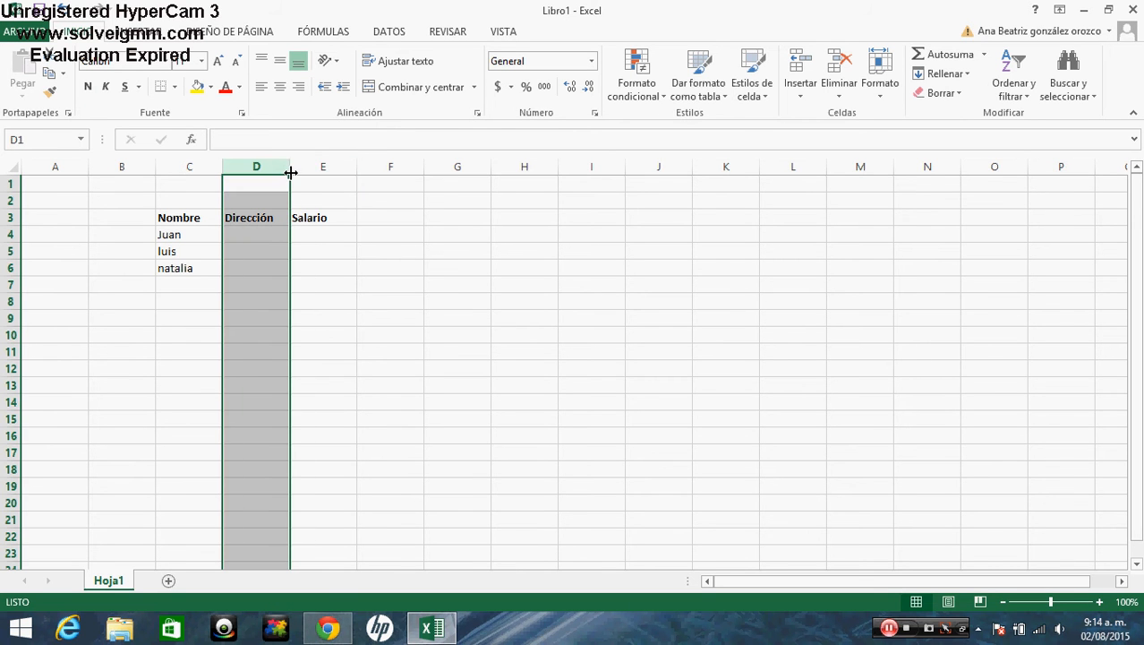
pyautogui.moveTo(290, 170); pyautogui.dragTo(318, 170)
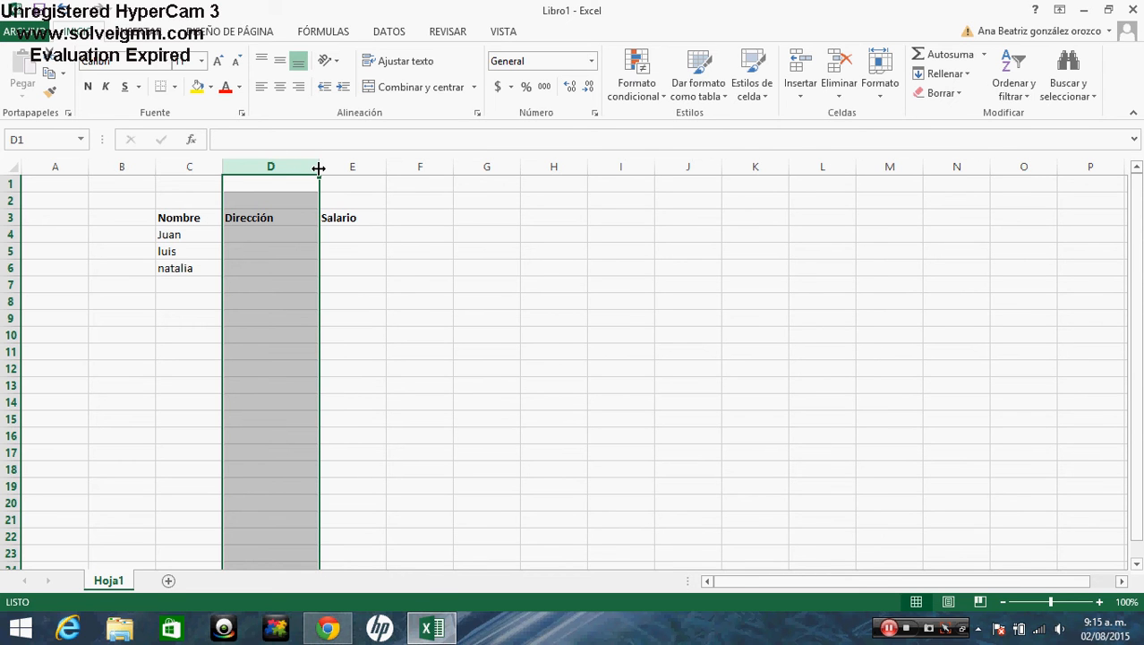
pyautogui.moveTo(320, 167)
pyautogui.mouseDown()
pyautogui.moveTo(399, 167)
pyautogui.moveTo(327, 168)
pyautogui.mouseUp()
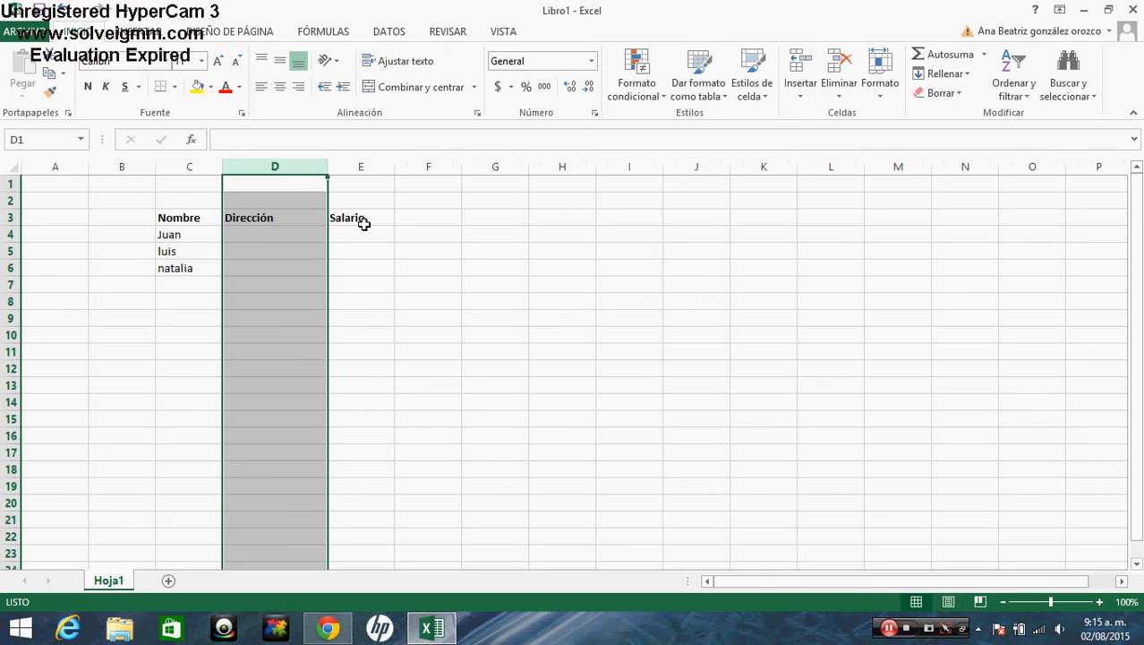
# - Make header row 3 slightly taller and widen columns E and F, with F the wider of the two
pyautogui.moveTo(14, 226)
pyautogui.mouseDown()
pyautogui.moveTo(13, 253)
pyautogui.moveTo(13, 228)
pyautogui.mouseUp()
pyautogui.click(388, 255)
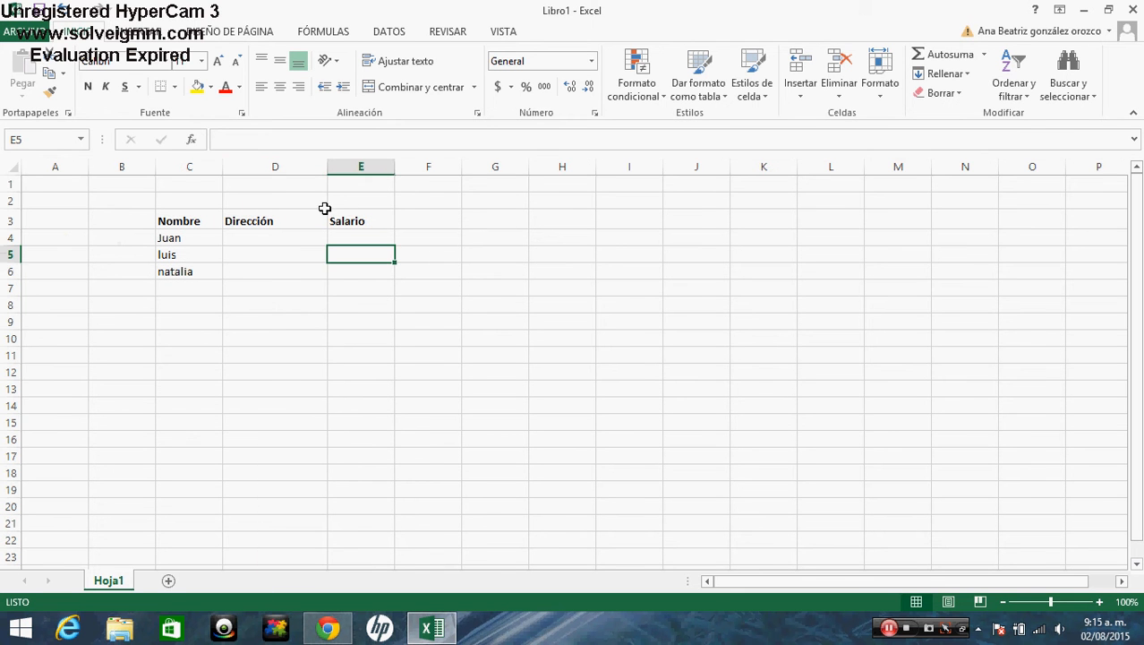
pyautogui.moveTo(393, 175); pyautogui.dragTo(443, 184)
pyautogui.click(290, 286)
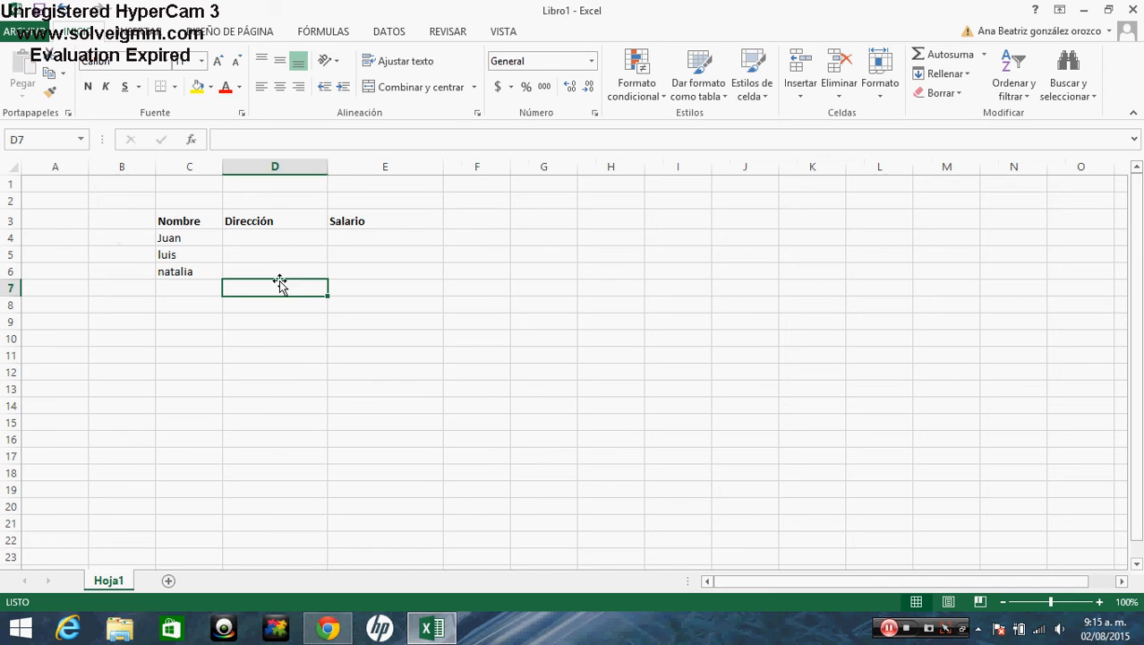
pyautogui.moveTo(509, 170); pyautogui.dragTo(587, 168)
# - Add the column header "Salario aumentado el 16%" in cell F3
pyautogui.click(474, 216)
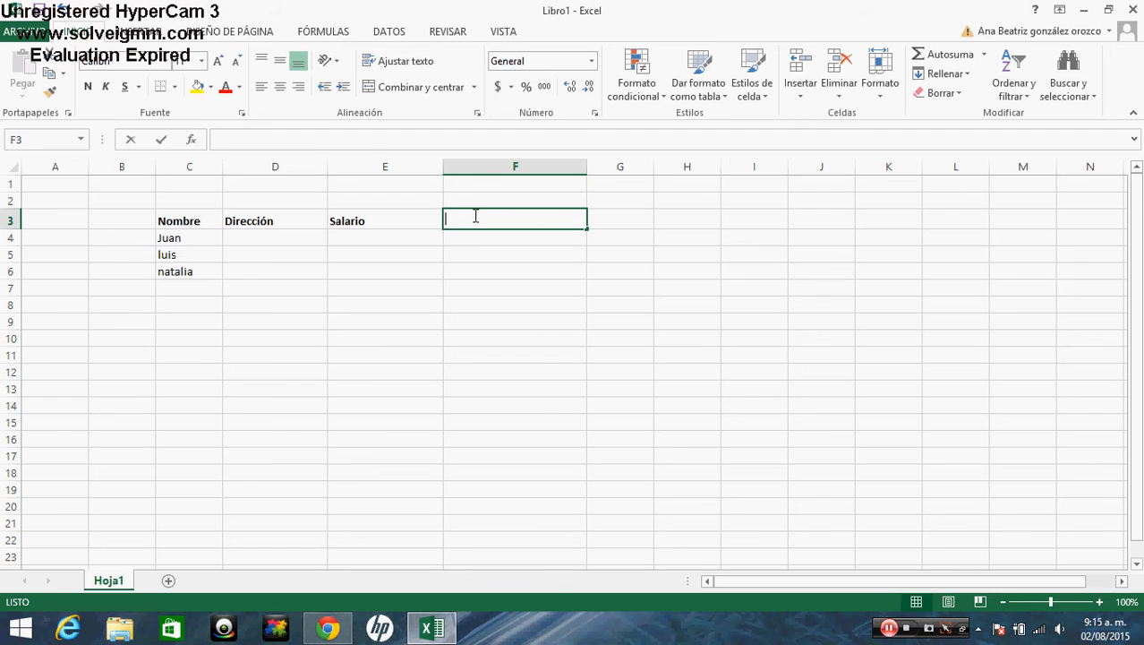
pyautogui.write('Sa')
pyautogui.press('BackSpace')
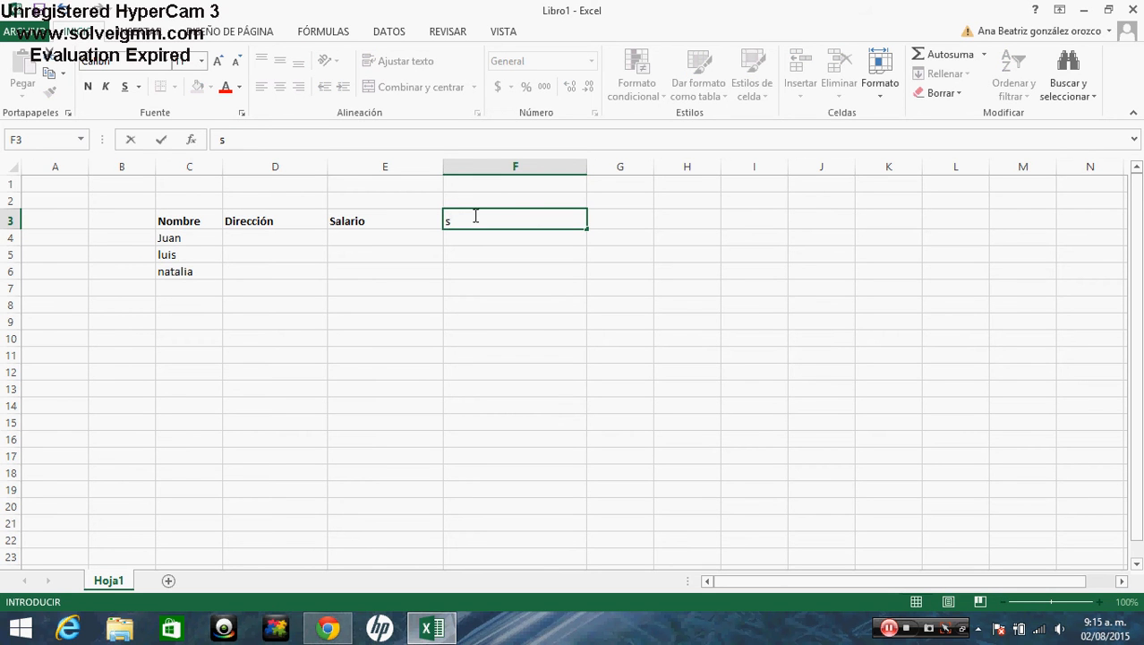
pyautogui.press('BackSpace')
pyautogui.write('Salara')
pyautogui.press('BackSpace')
pyautogui.write('io aum')
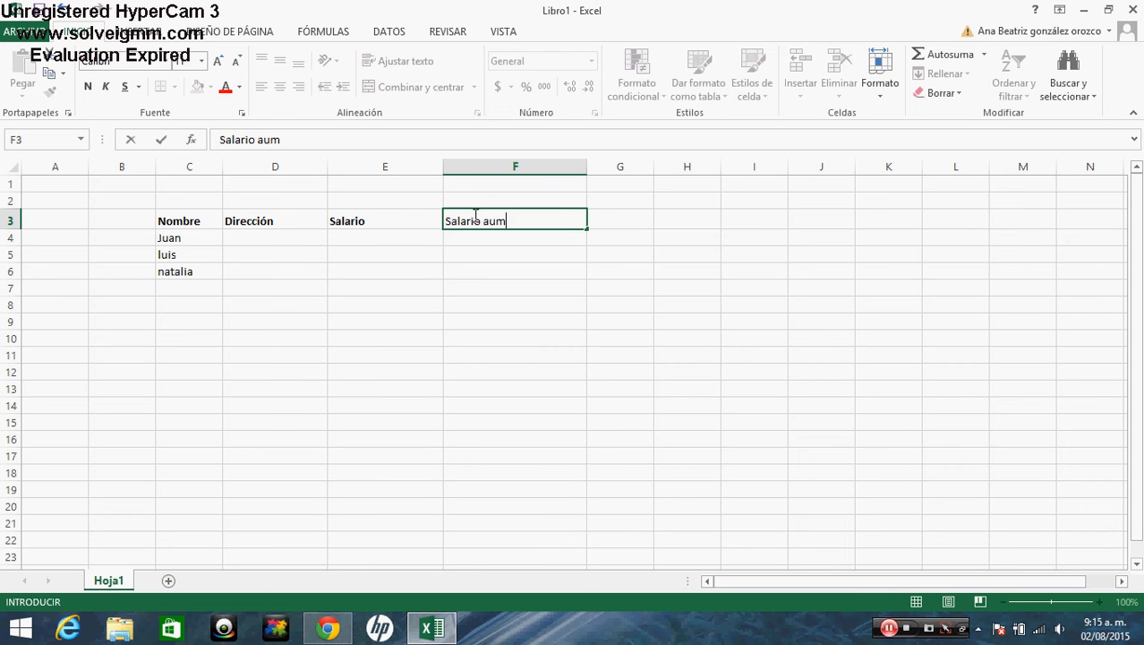
pyautogui.write('entado el 16')
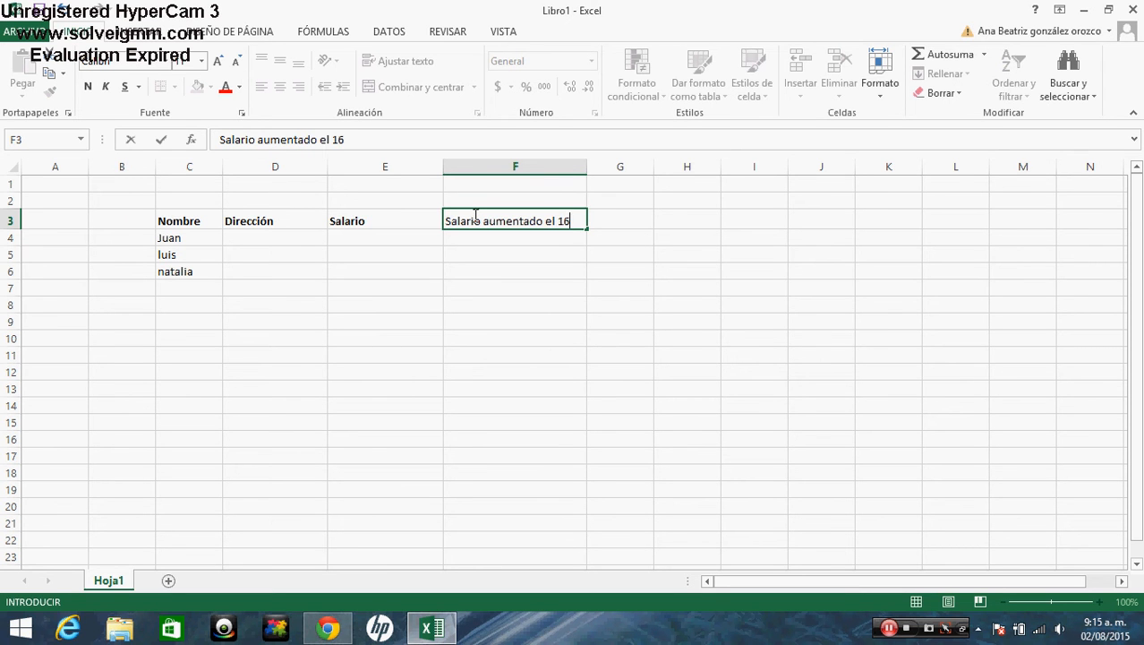
pyautogui.write('%')
pyautogui.press('Return')
pyautogui.press('Return')
pyautogui.press('Return')
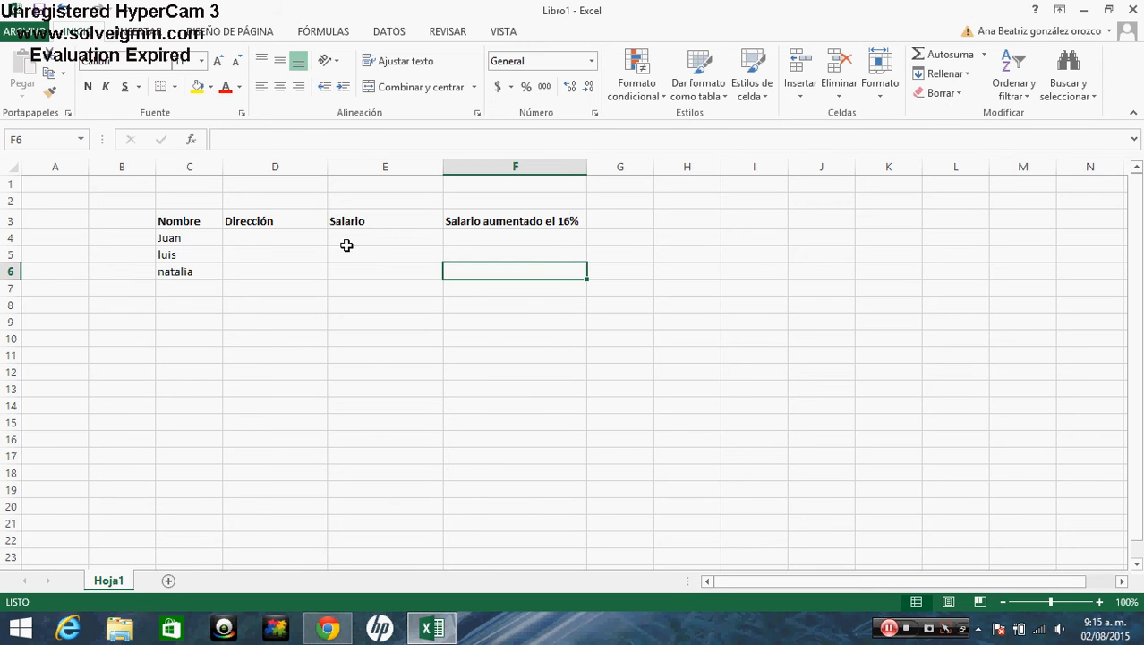
# - Turn bold off and back on for the header cells C3:F3
pyautogui.moveTo(189, 224); pyautogui.dragTo(494, 223)
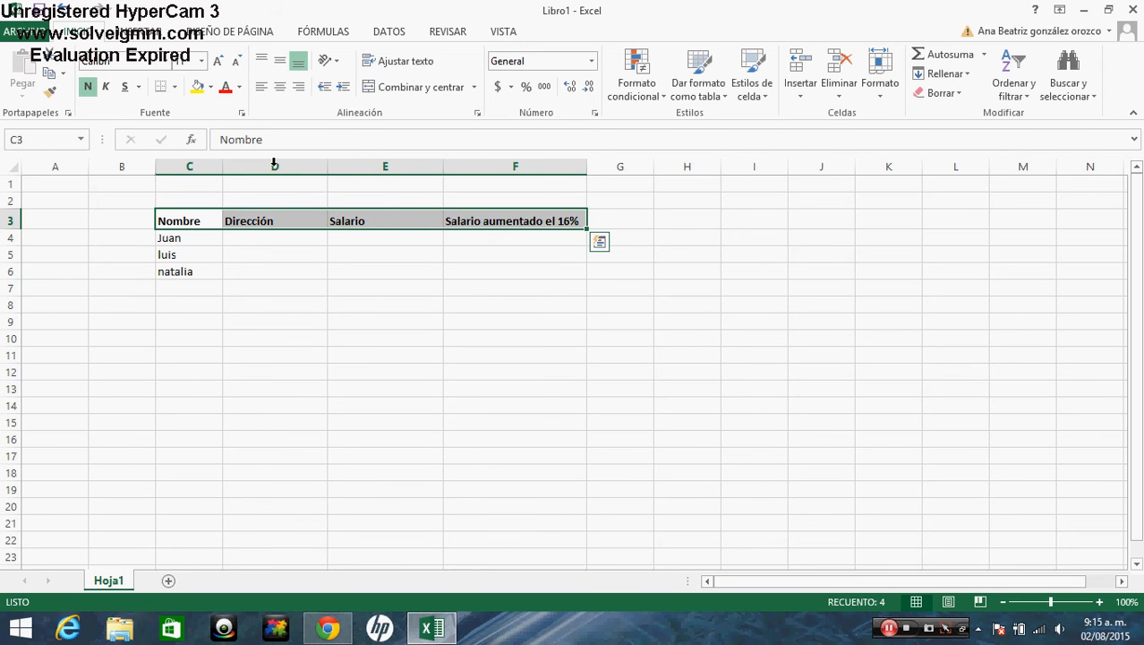
pyautogui.click(88, 86)
pyautogui.click(87, 86)
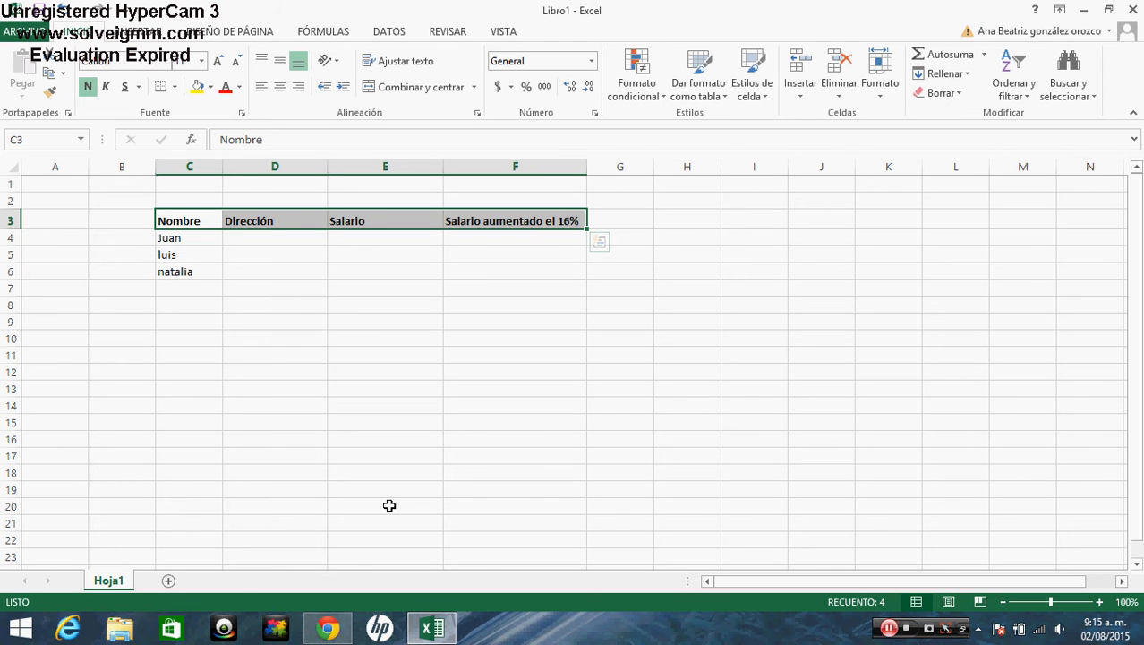
pyautogui.click(330, 631)
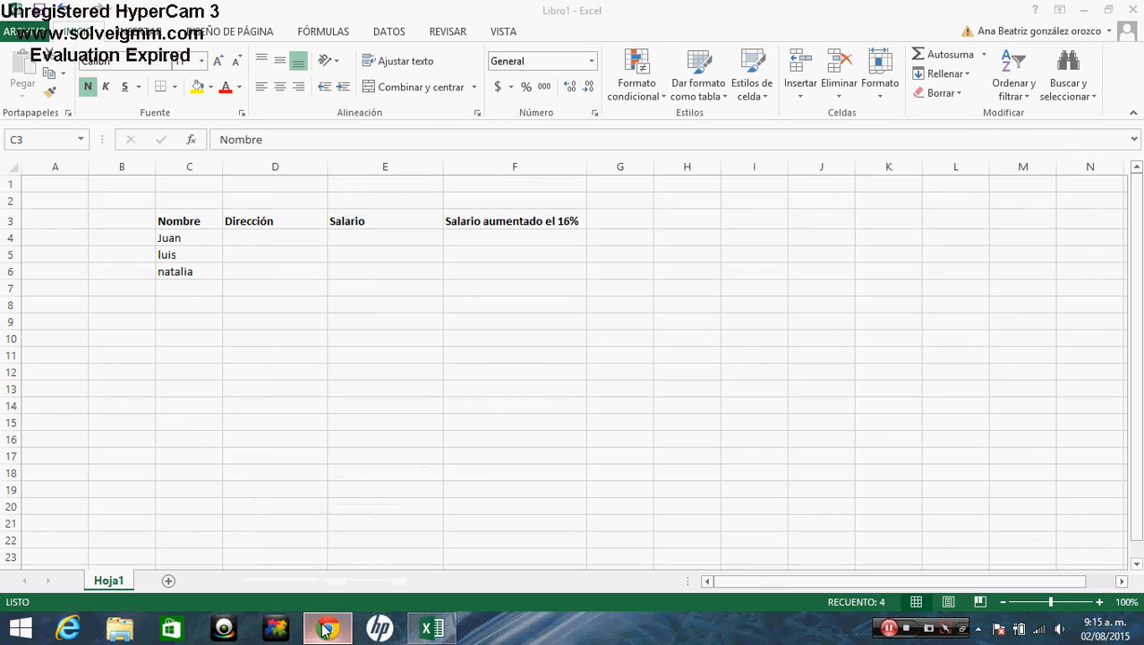
pyautogui.click(1086, 11)
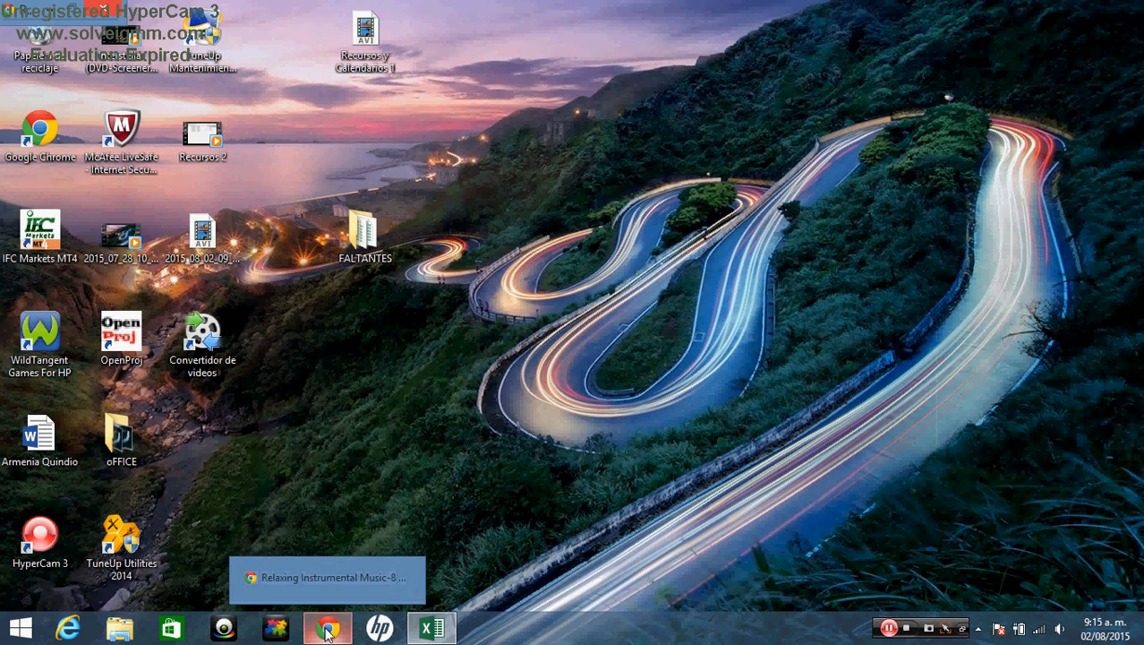
pyautogui.click(432, 628)
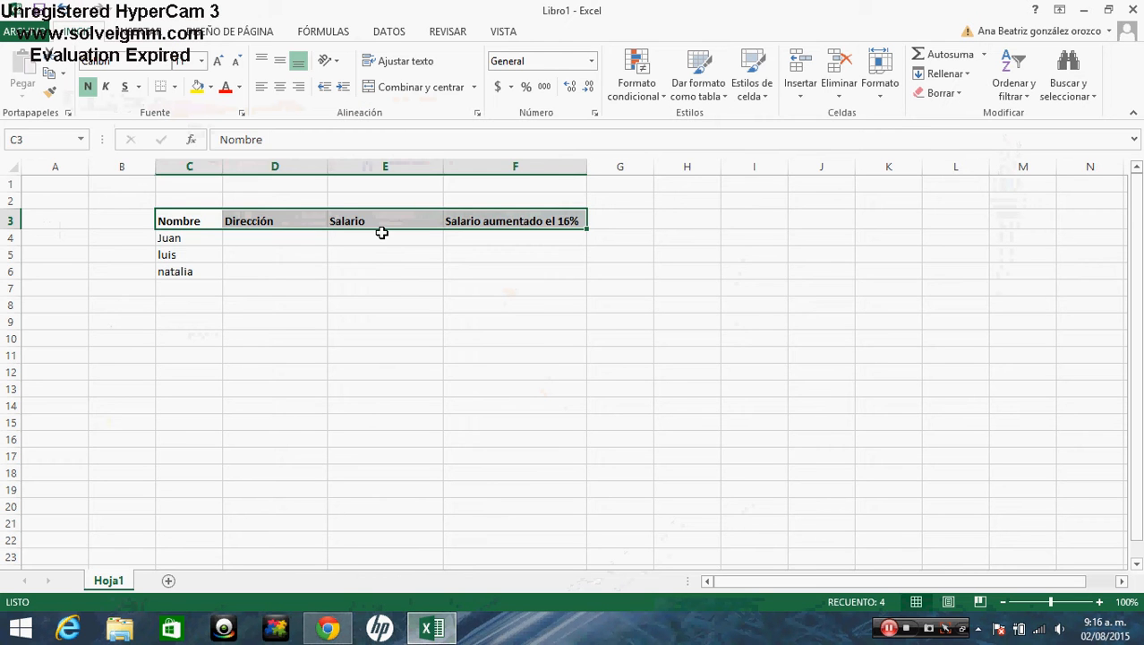
# - Apply borders to all sides of every cell in the table range C3:F6
pyautogui.press('Down')
pyautogui.moveTo(124, 226); pyautogui.dragTo(230, 296)
pyautogui.click(230, 299)
pyautogui.moveTo(186, 224); pyautogui.dragTo(511, 270)
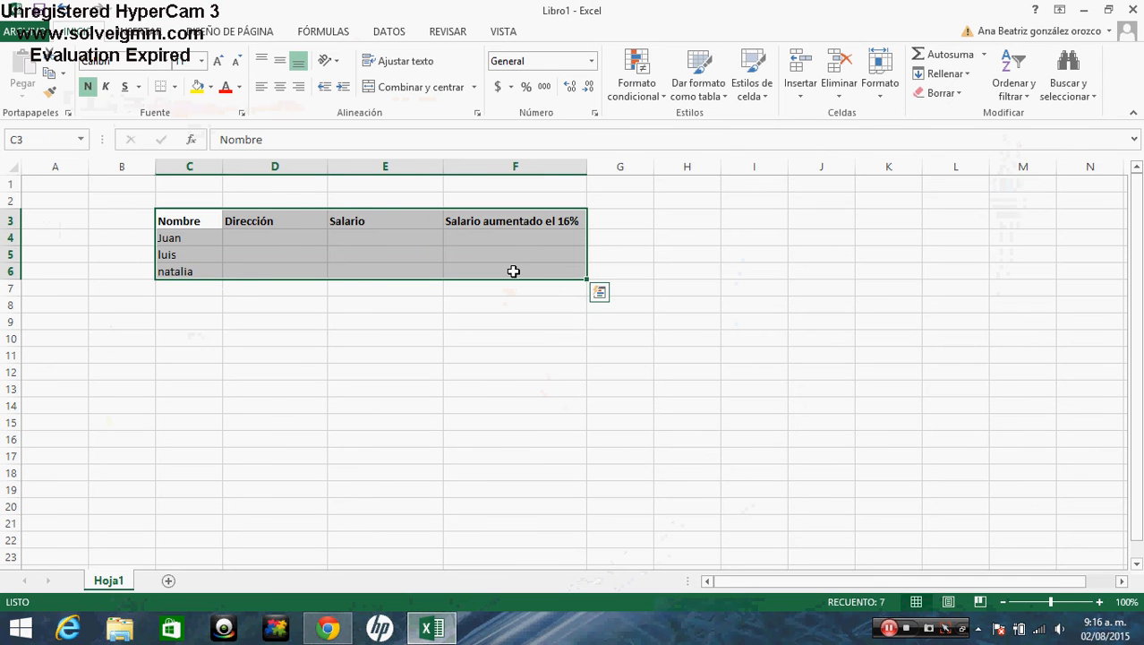
pyautogui.click(175, 86)
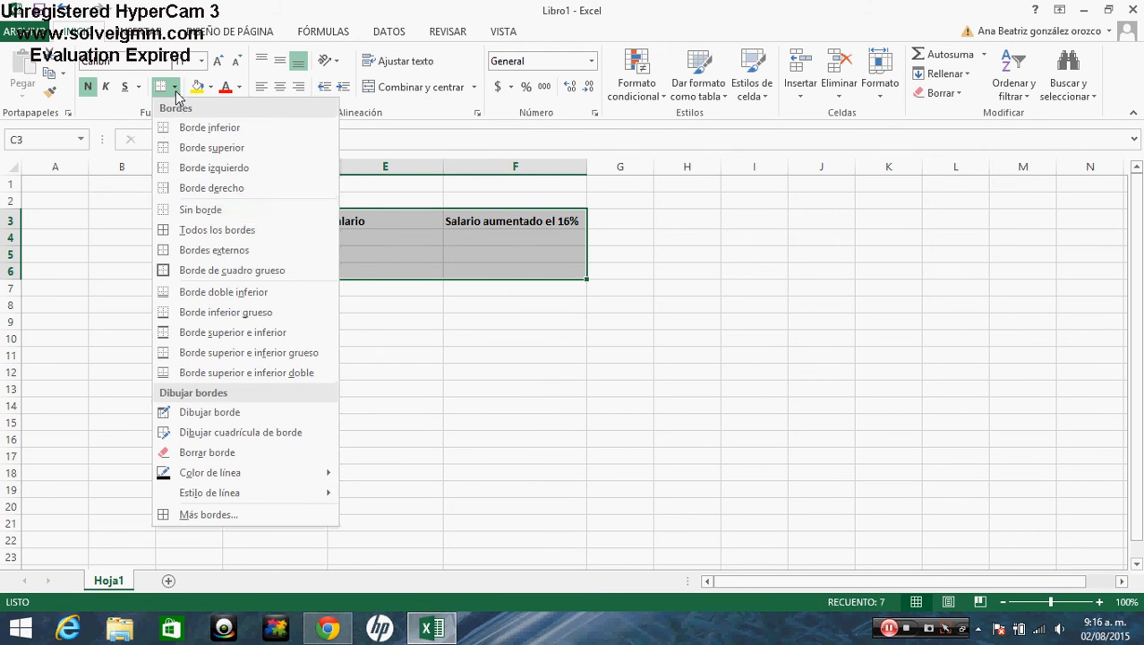
pyautogui.click(174, 229)
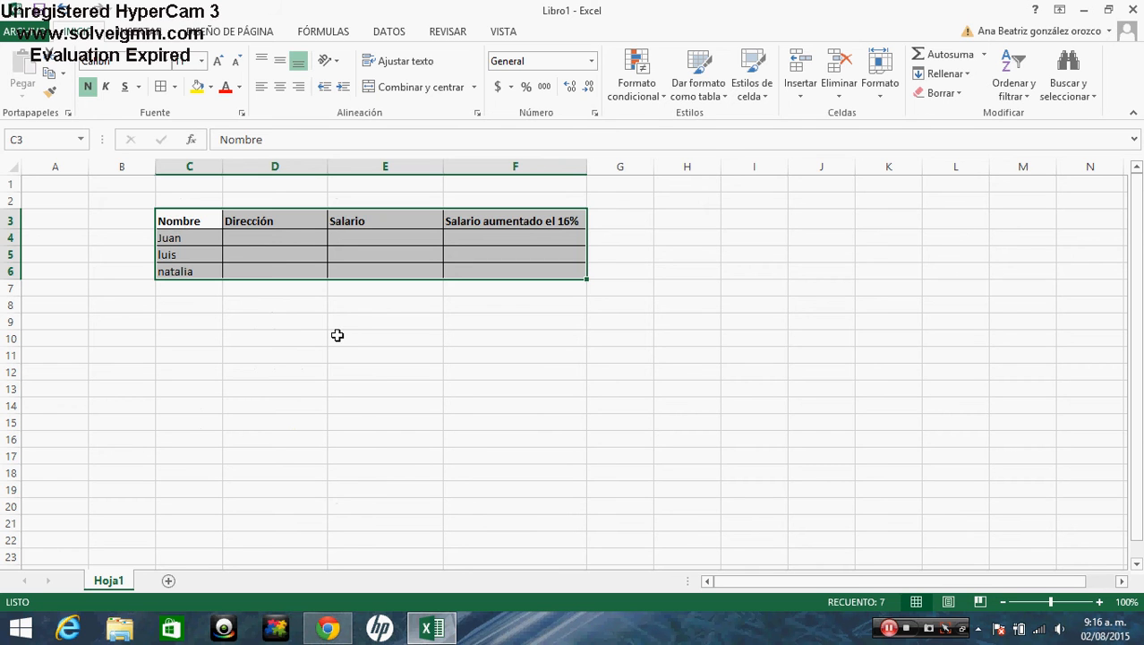
# - Fill in a short street address for each of the three employees in cells D4:D6 of the Dirección column
pyautogui.click(386, 246)
pyautogui.press('Left')
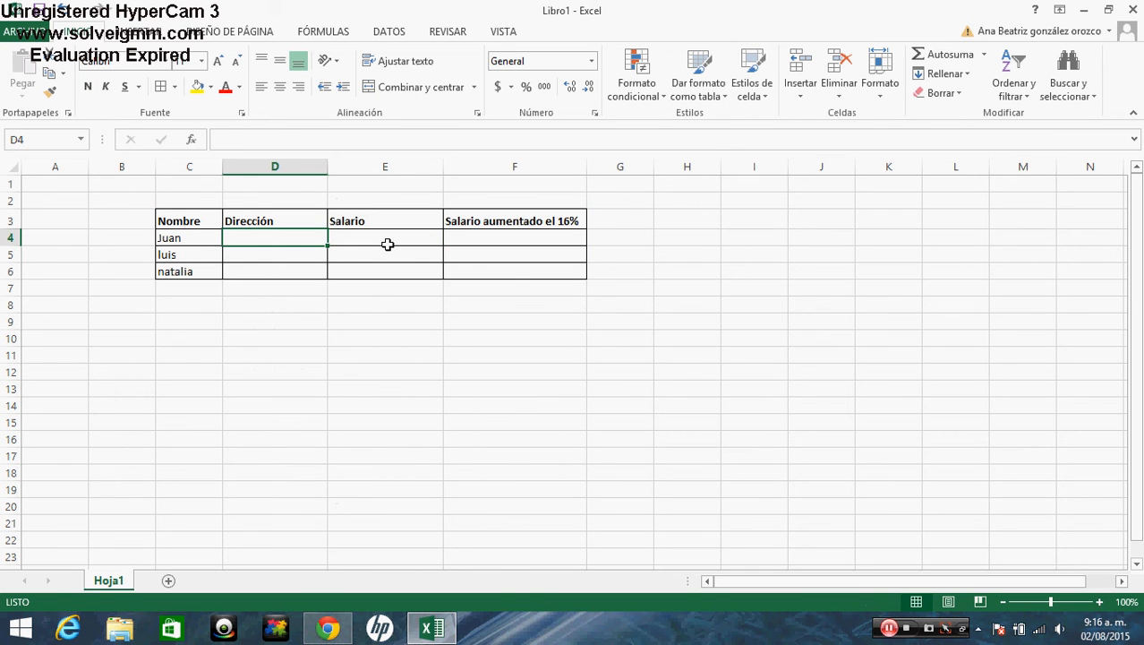
pyautogui.write('av 19')
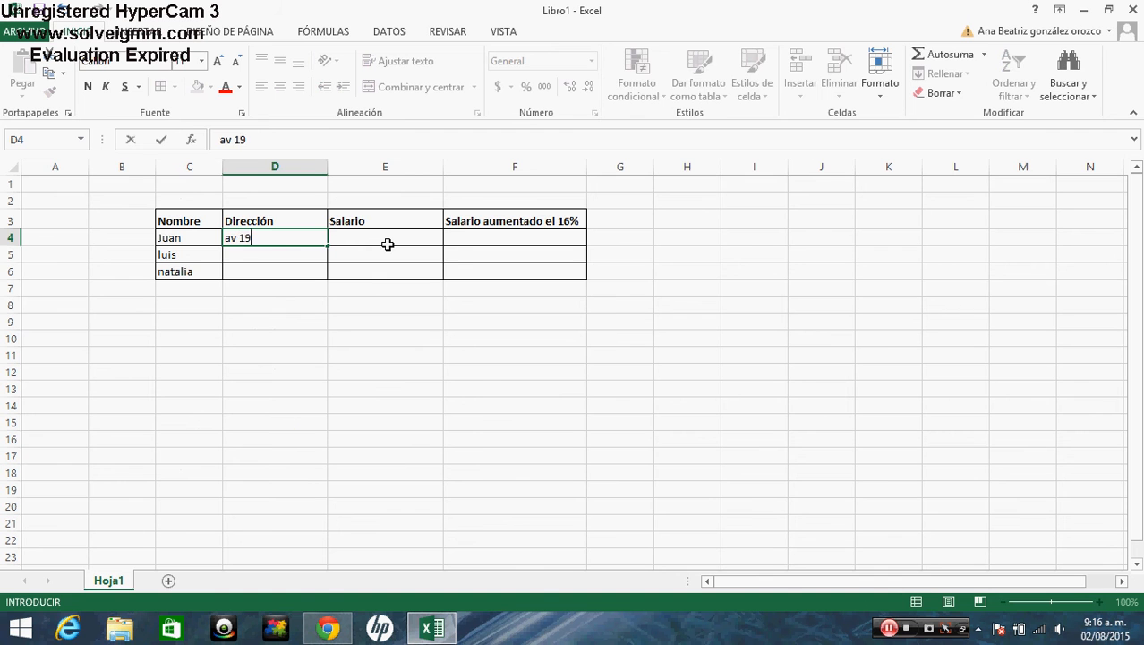
pyautogui.press('Return')
pyautogui.write('av ')
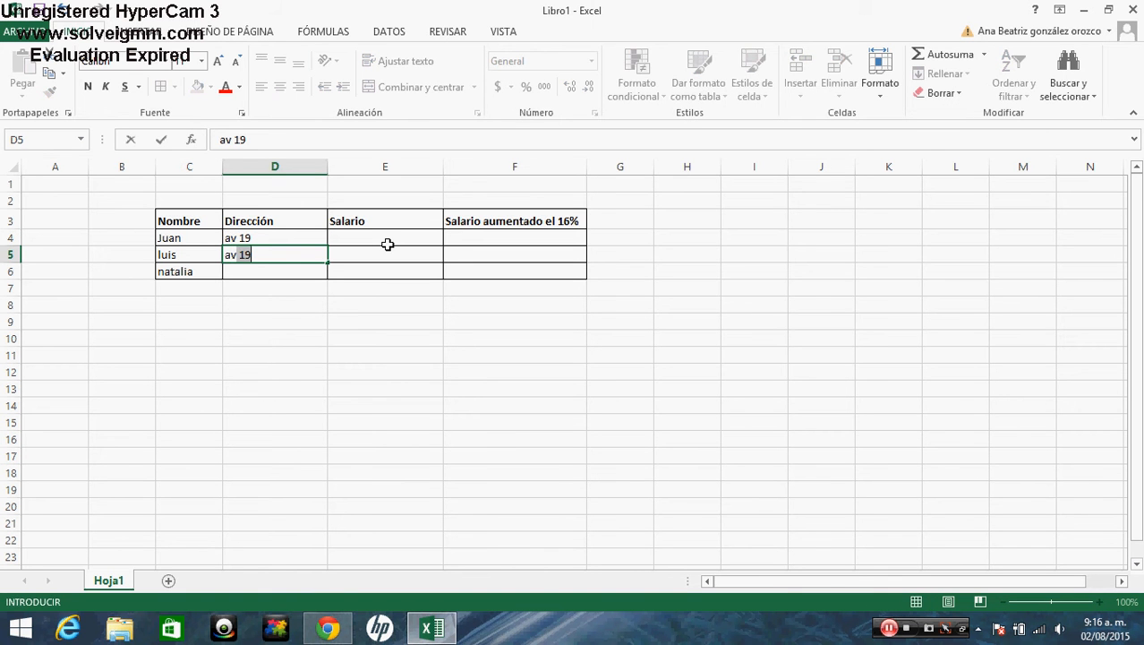
pyautogui.write('19')
pyautogui.press('Return')
pyautogui.write('av ')
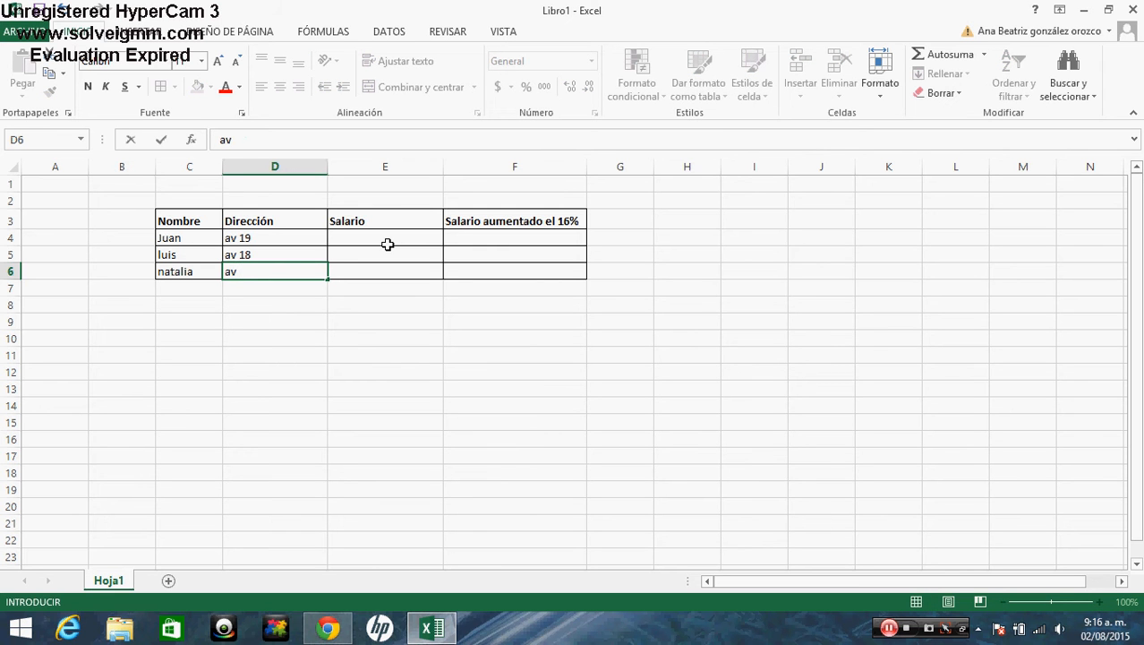
pyautogui.write('9')
pyautogui.press('Right')
pyautogui.press('Right')
pyautogui.press('Left')
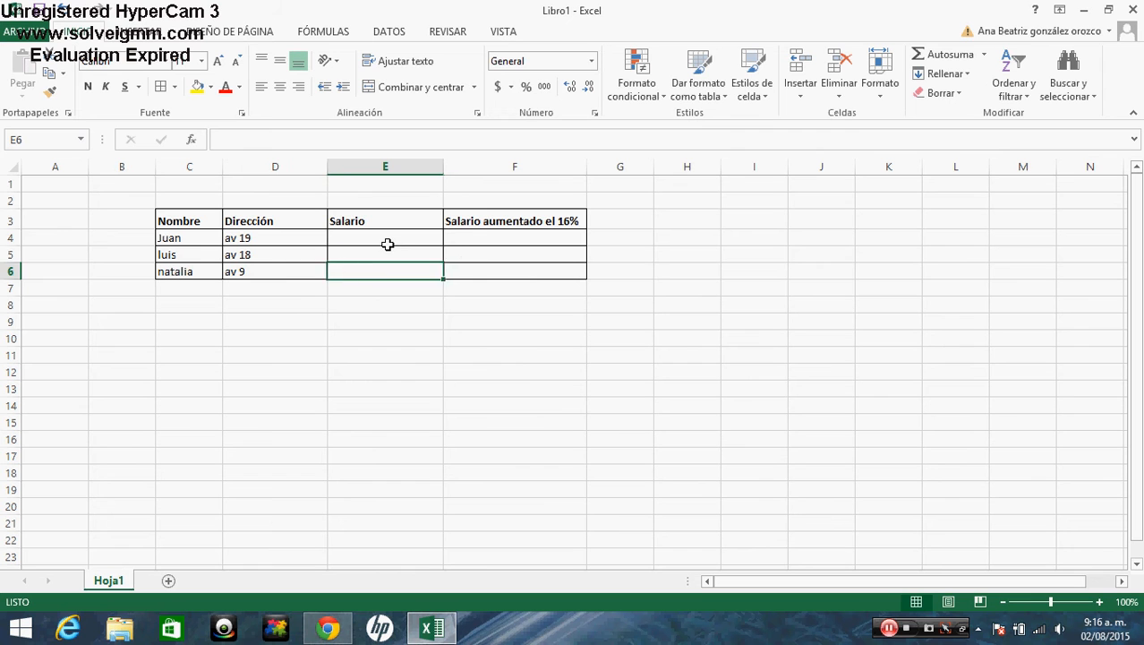
# - Enter the salaries 450000, 450000 and 350000 in cells E4:E6 of the Salario column
pyautogui.click(387, 242)
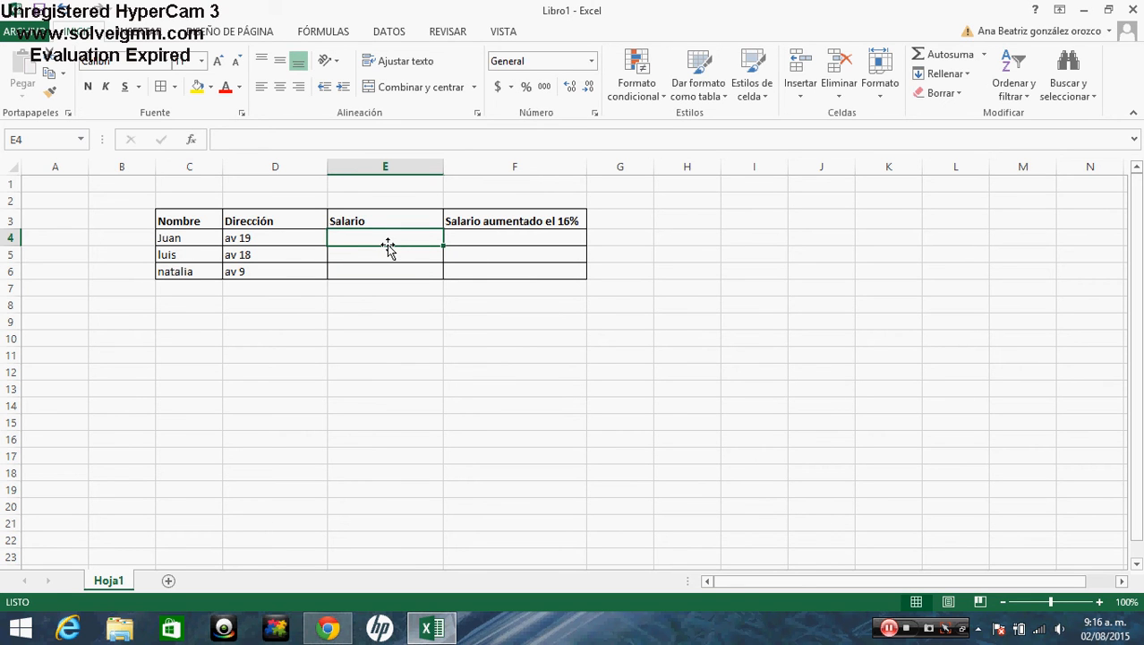
pyautogui.write('450')
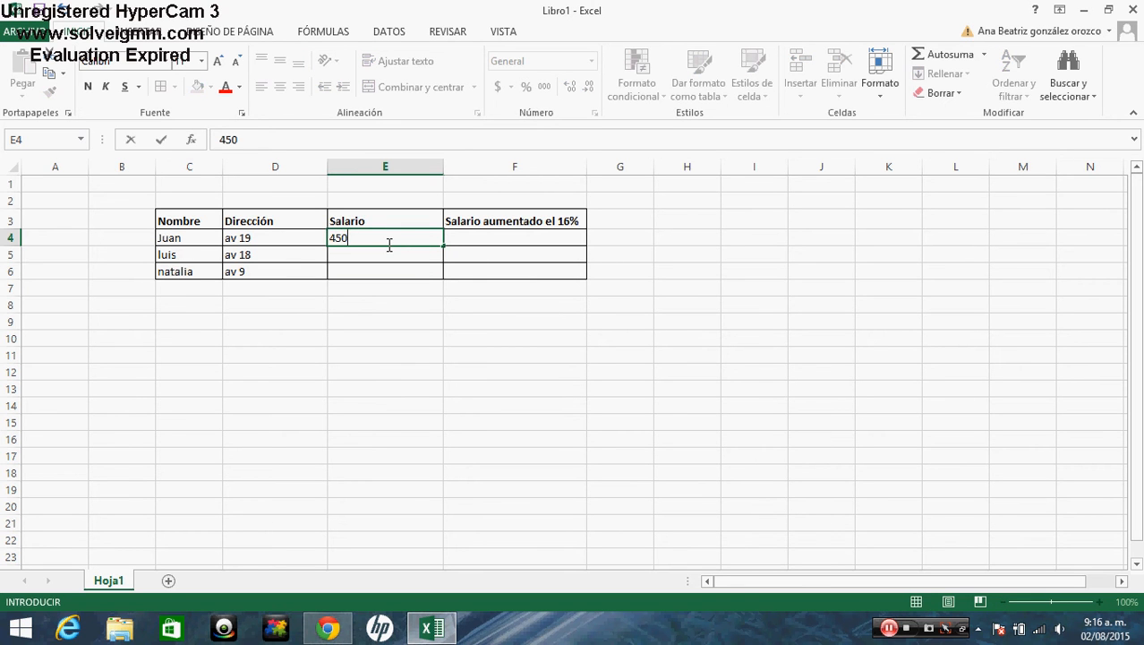
pyautogui.write('000')
pyautogui.press('Return')
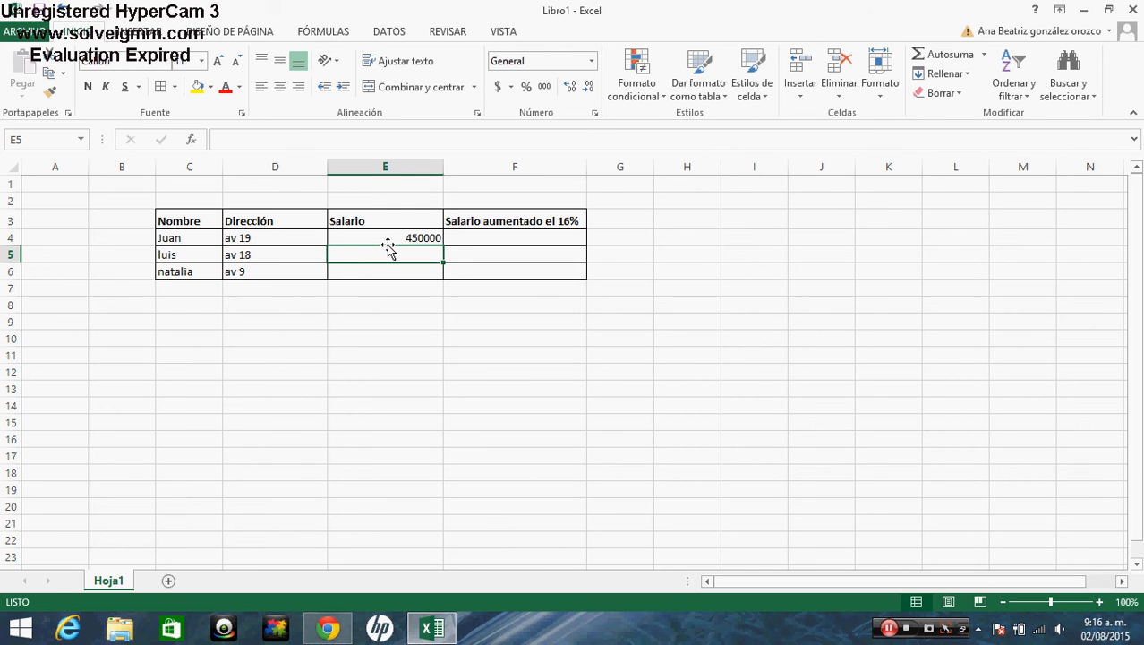
pyautogui.write('4500')
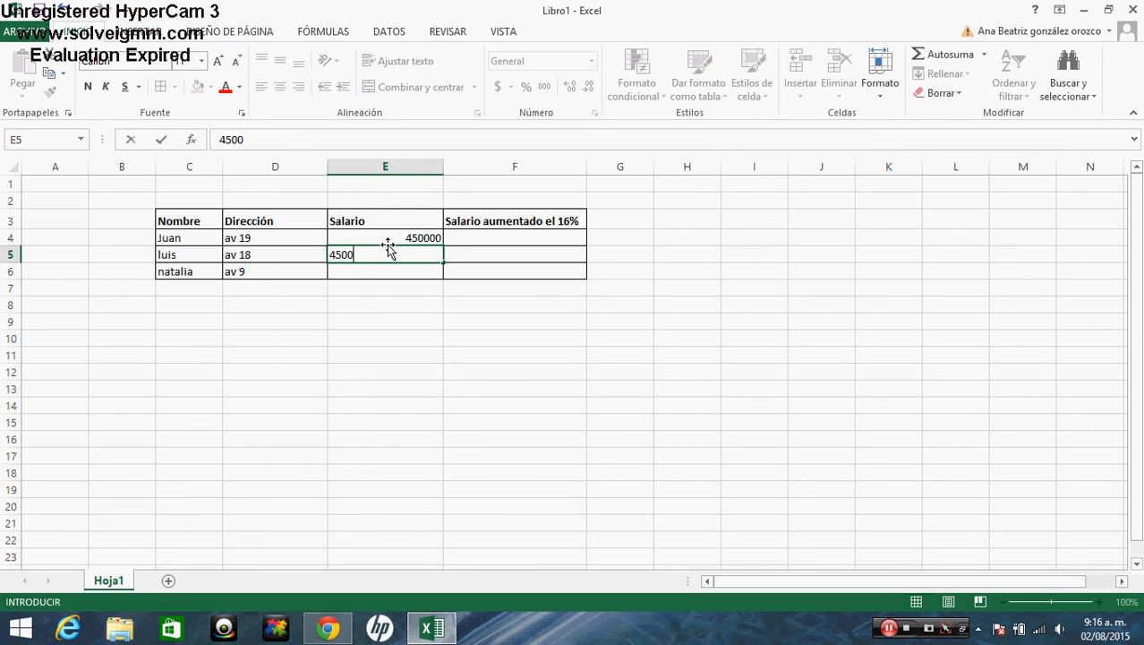
pyautogui.write('00')
pyautogui.press('Return')
pyautogui.press('Return')
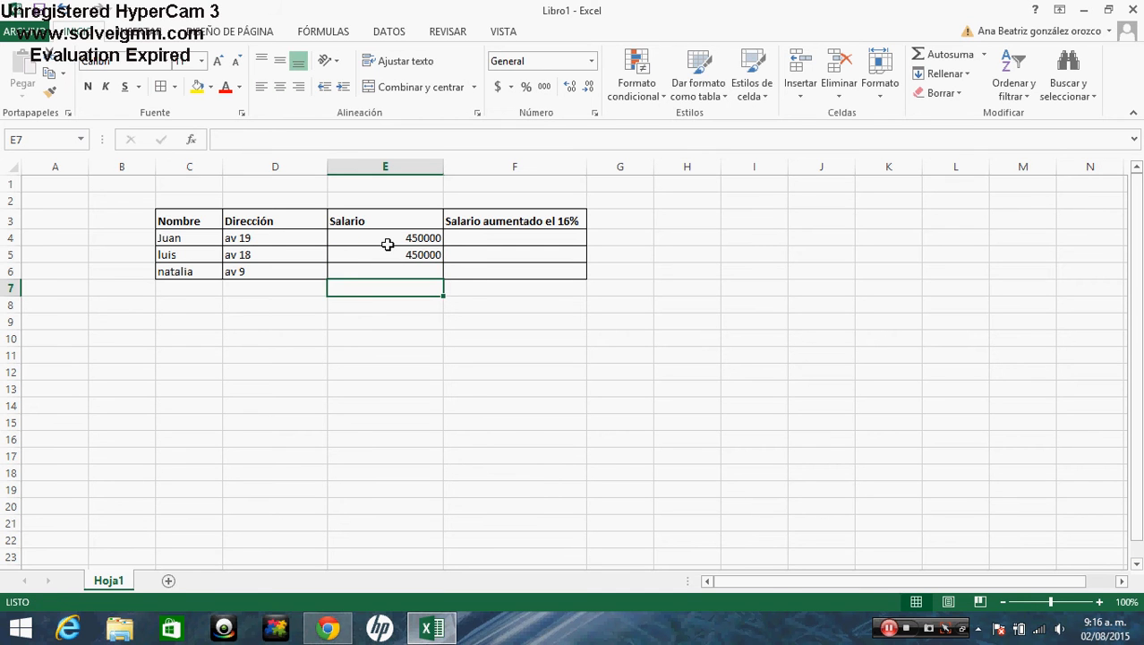
pyautogui.press('Up')
pyautogui.write('35')
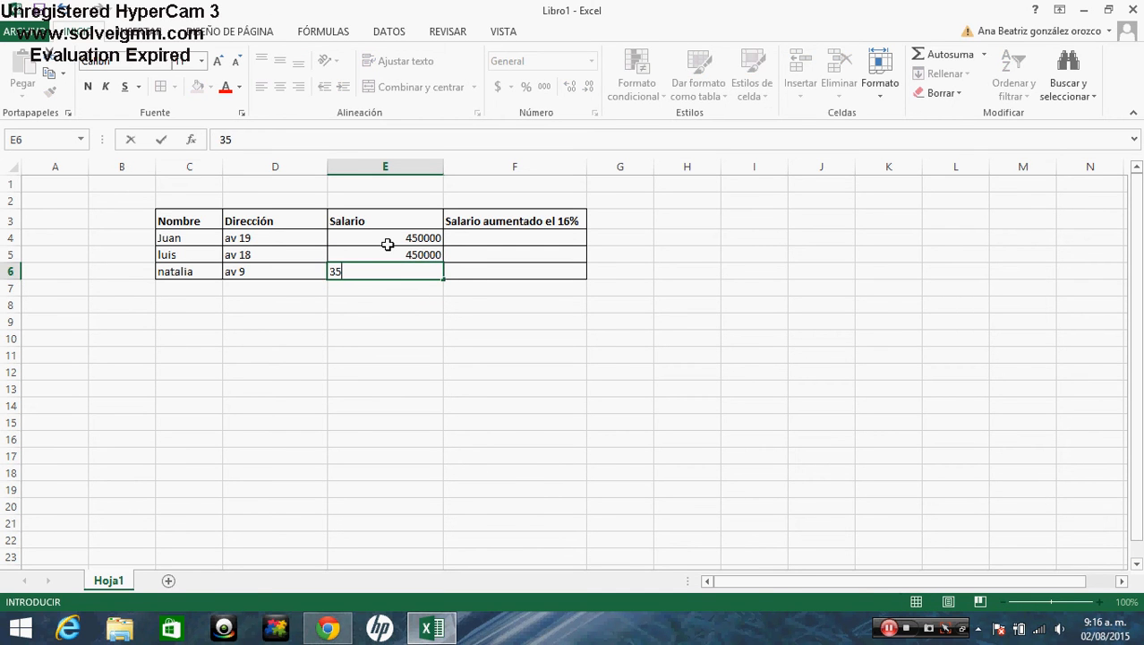
pyautogui.write('0000')
pyautogui.press('Return')
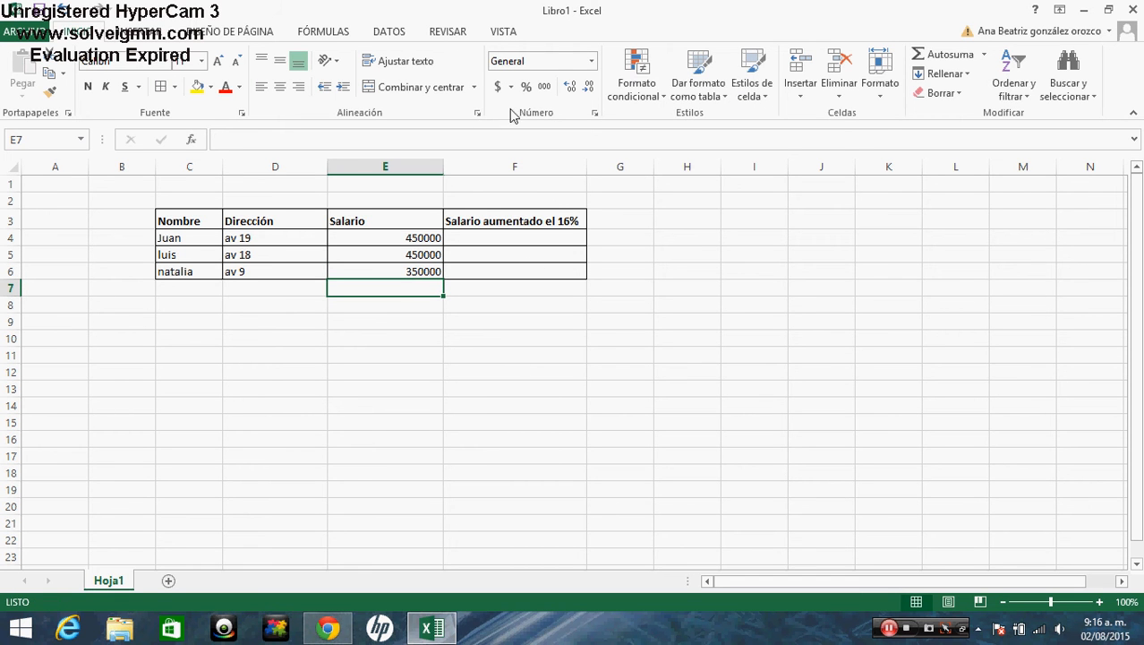
pyautogui.click(591, 61)
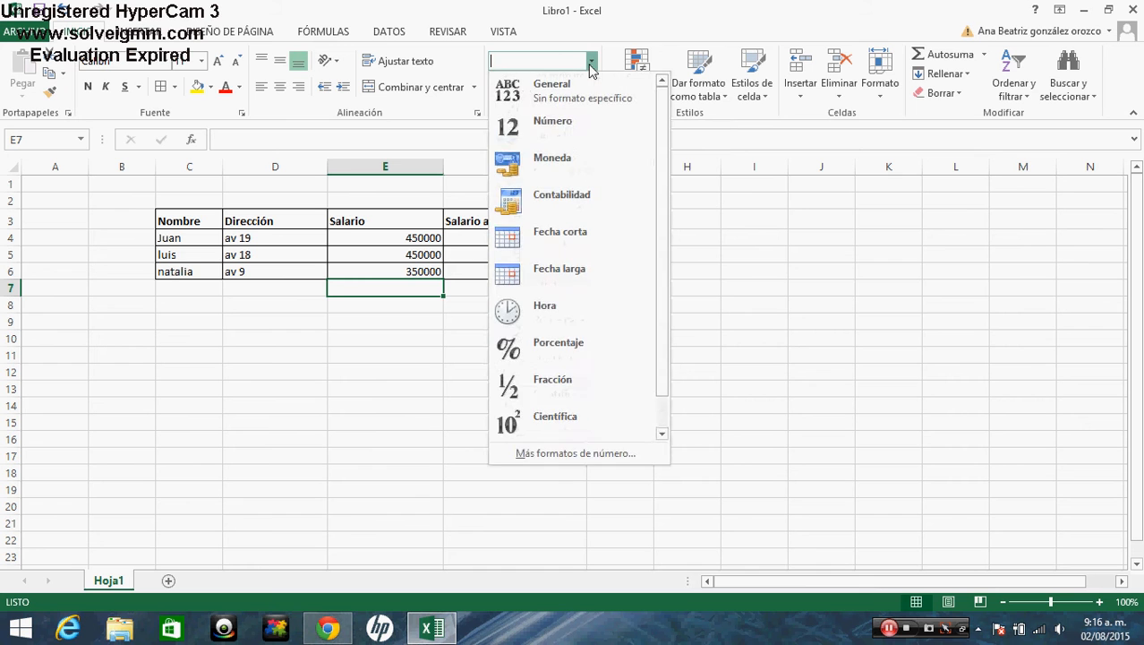
pyautogui.click(591, 62)
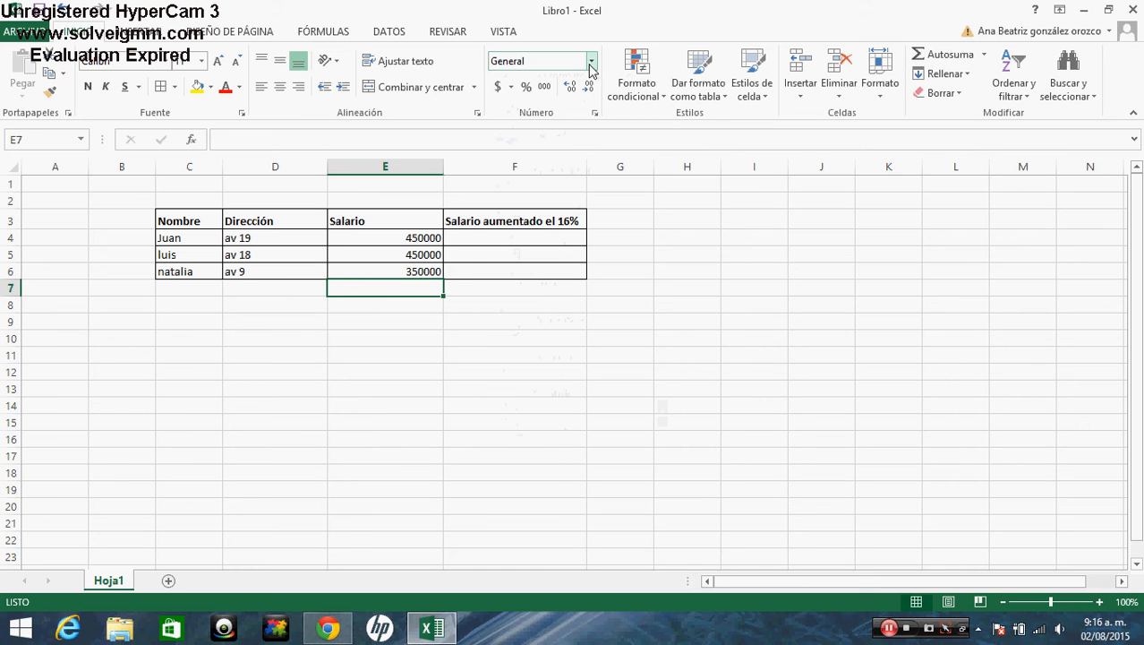
pyautogui.click(459, 354)
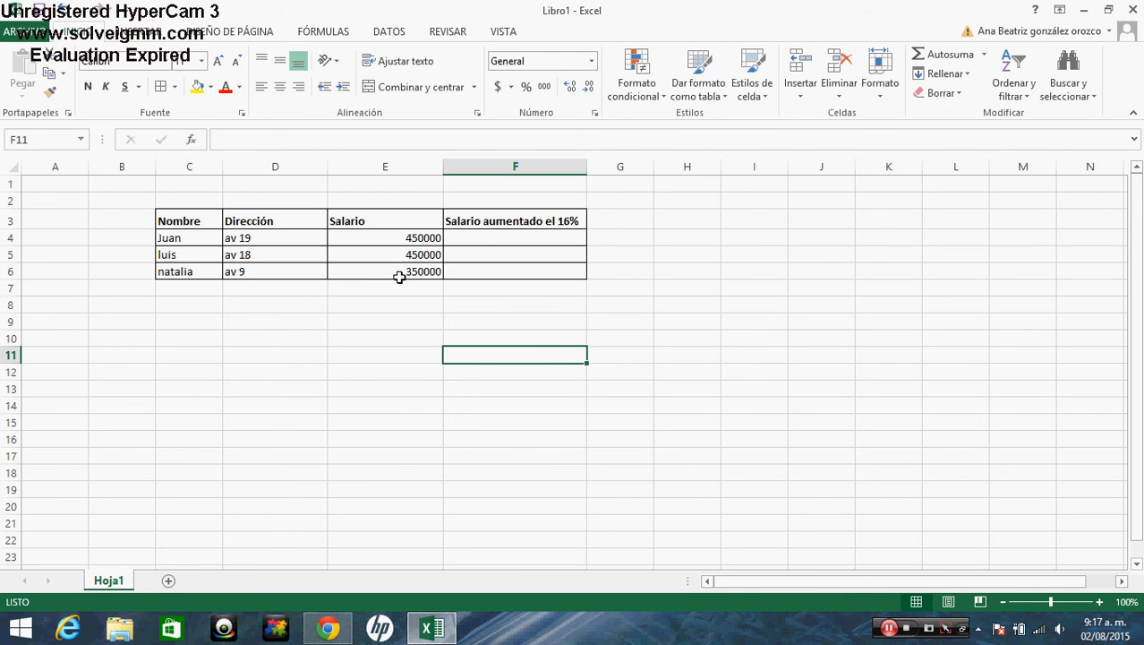
# - Format the salaries in E4:E6 with the Moneda number format
pyautogui.moveTo(413, 234); pyautogui.dragTo(413, 270)
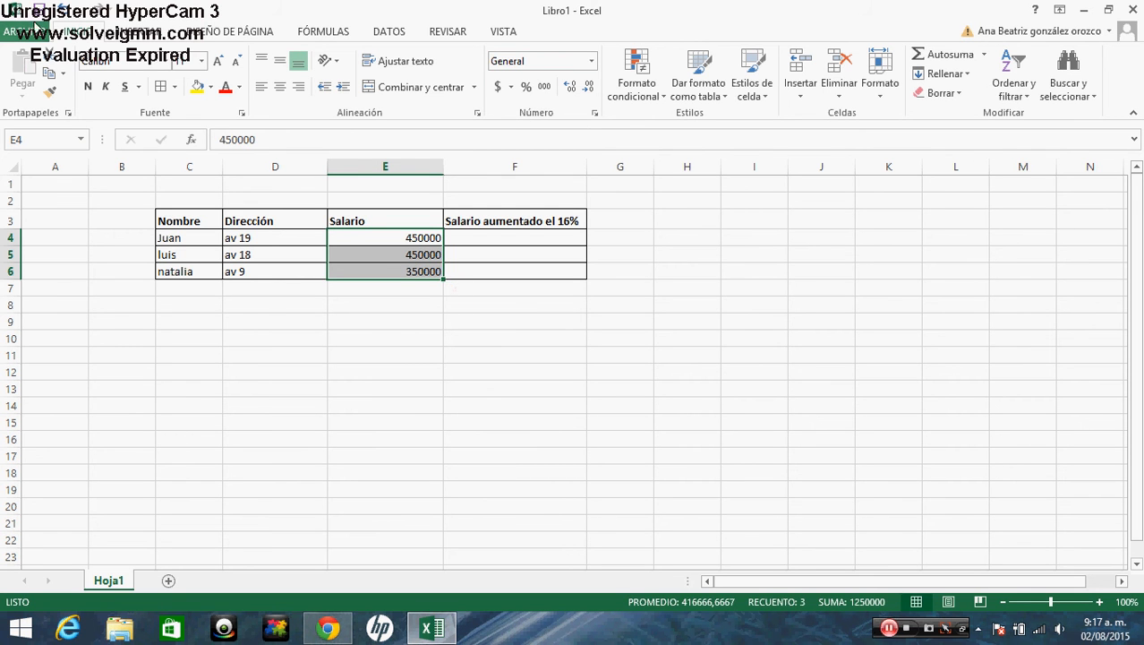
pyautogui.click(592, 61)
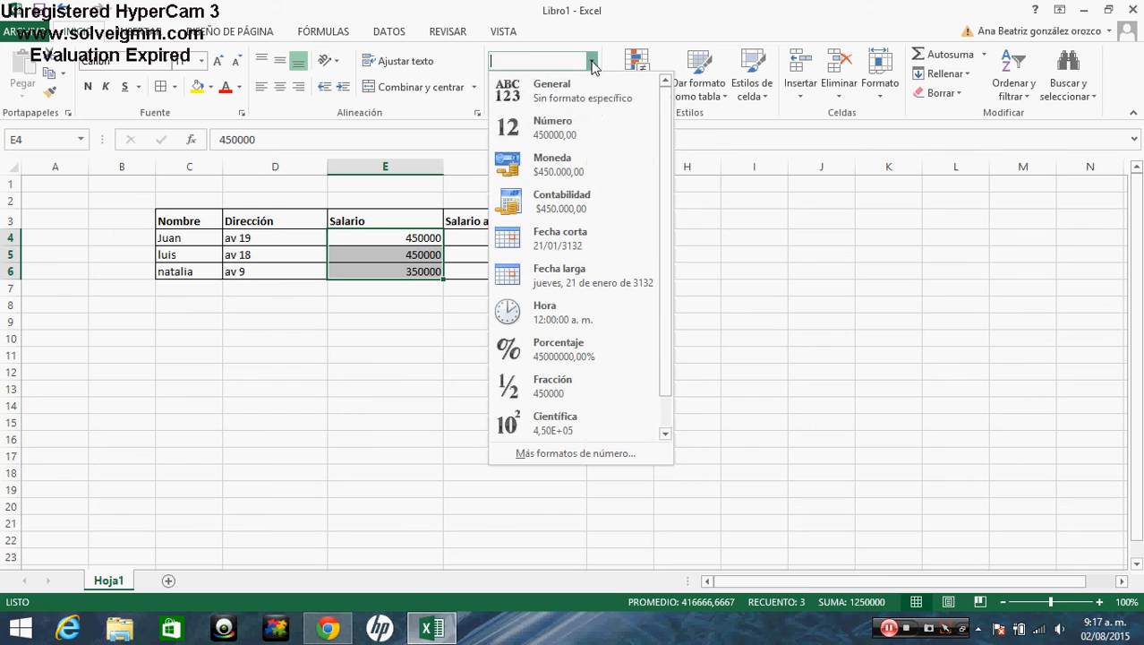
pyautogui.click(554, 172)
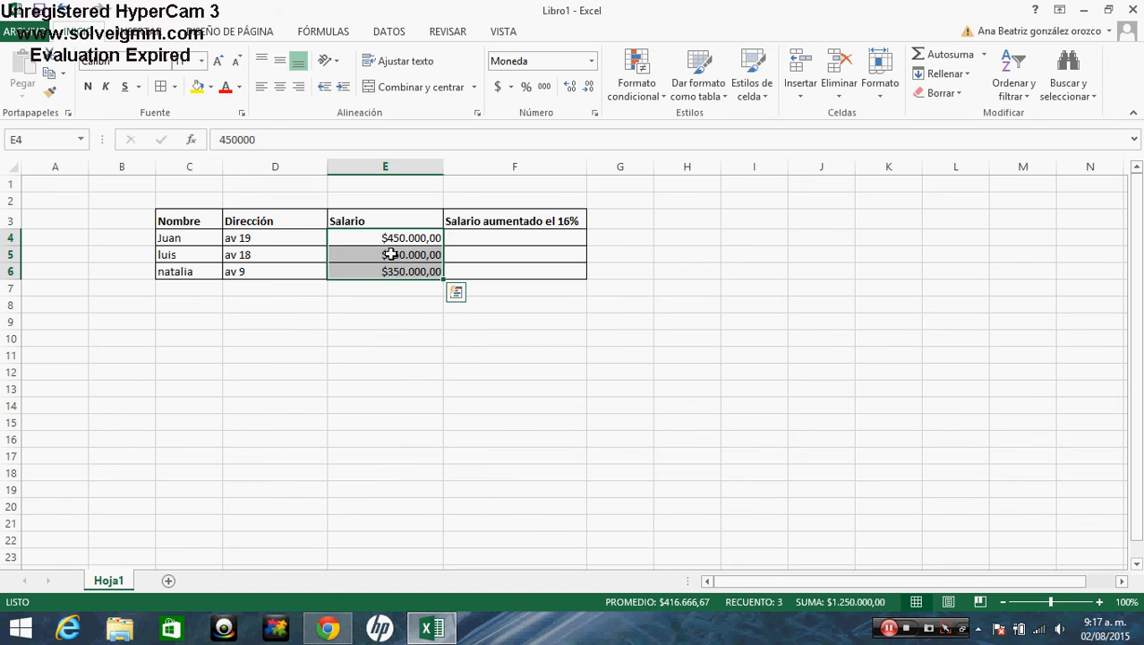
pyautogui.click(410, 334)
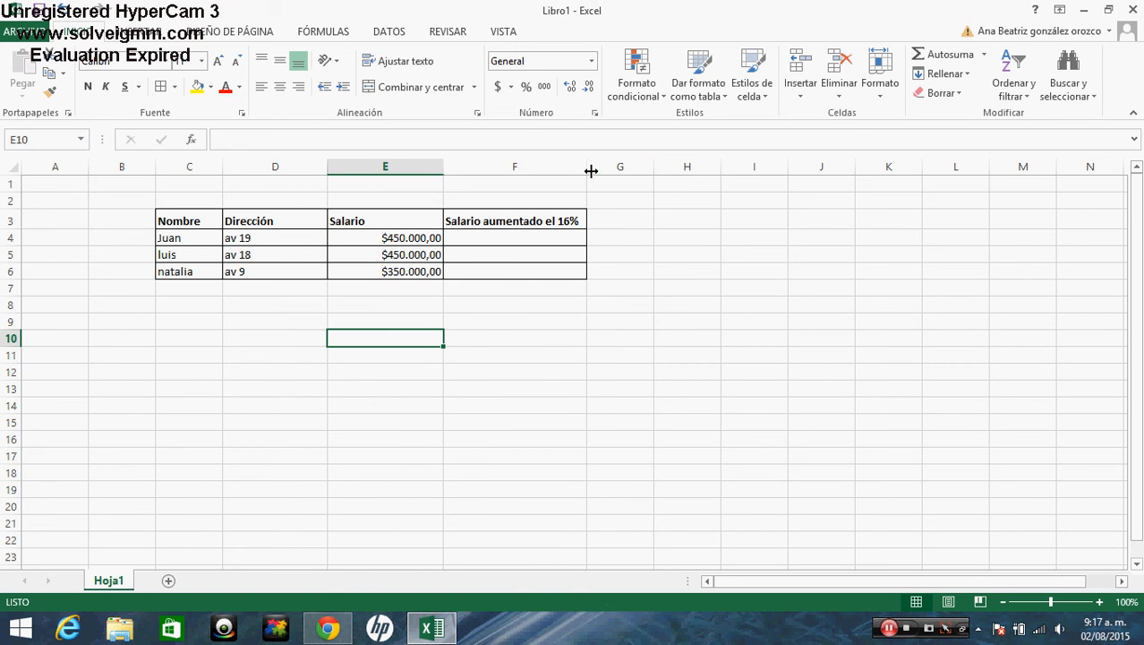
# - Widen column F slightly so the "Salario aumentado el 16%" header has some spare room
pyautogui.moveTo(590, 169); pyautogui.dragTo(605, 167)
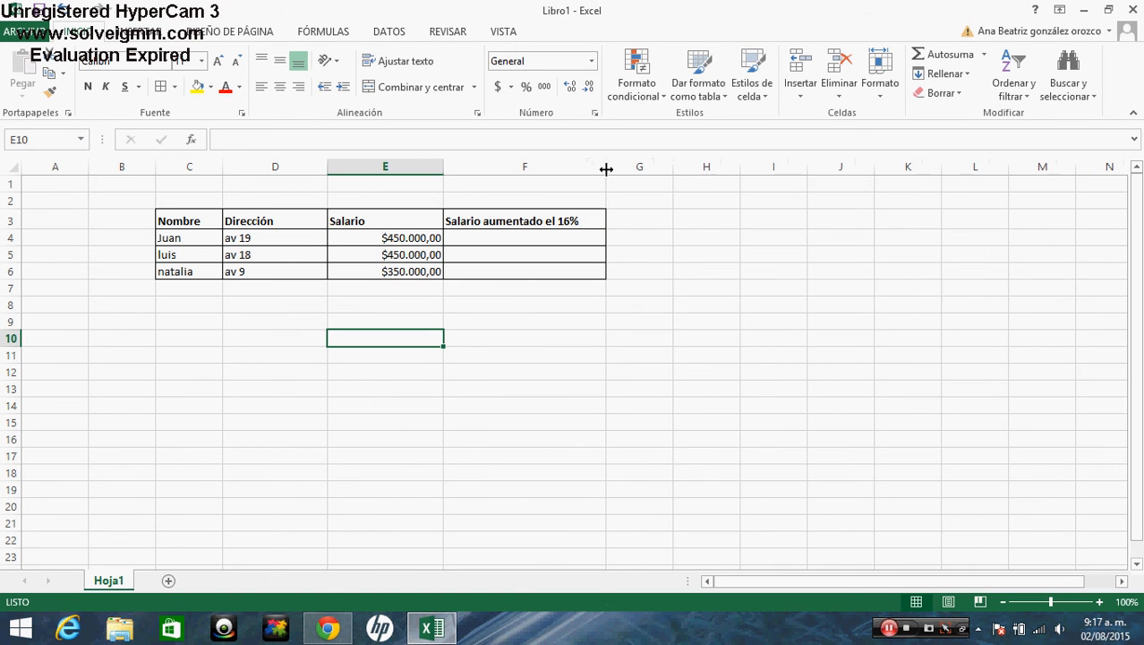
pyautogui.click(383, 380)
pyautogui.click(490, 237)
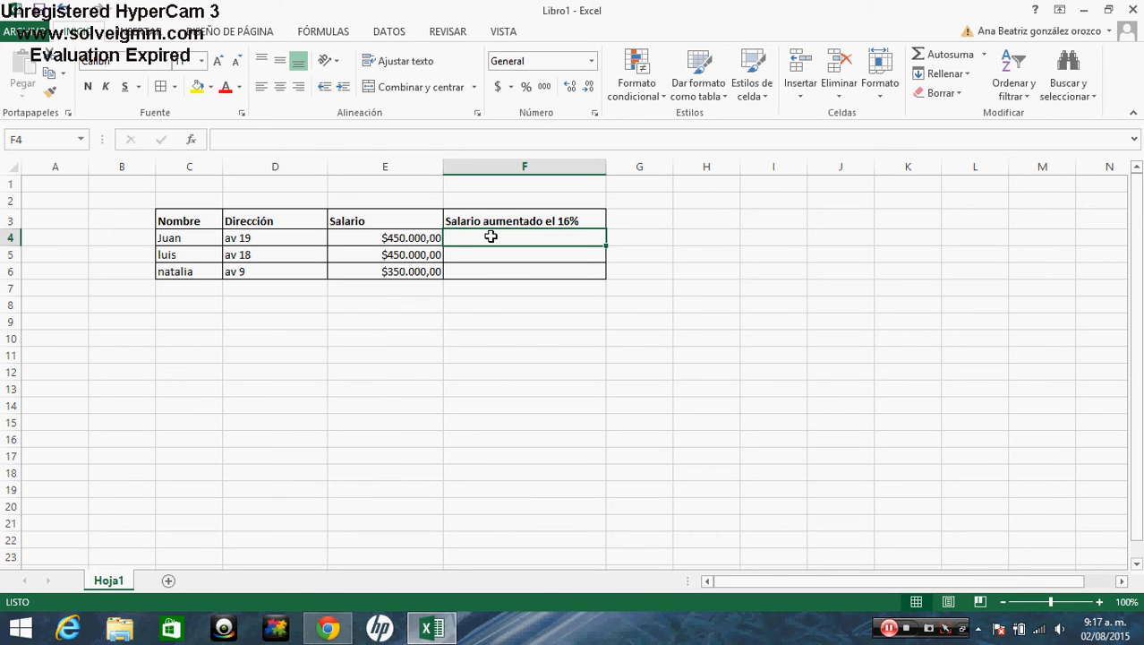
pyautogui.press('Down')
pyautogui.press('Down')
pyautogui.press('Down')
pyautogui.press('Down')
pyautogui.press('Left')
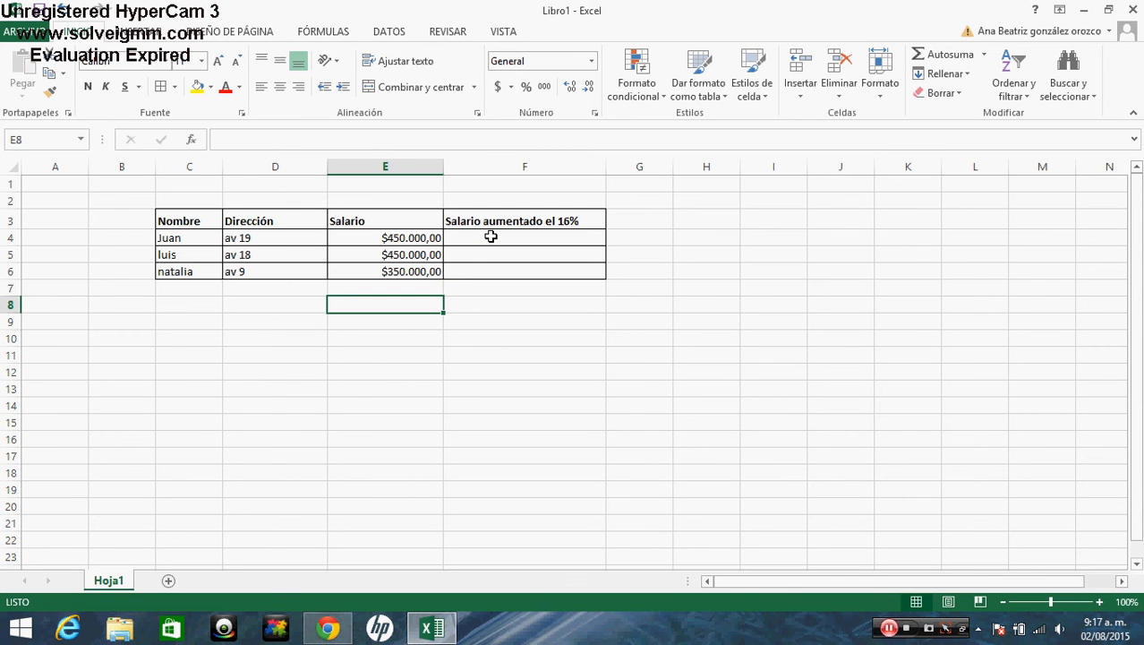
pyautogui.press('Up')
pyautogui.press('Up')
pyautogui.press('Up')
pyautogui.press('Up')
pyautogui.press('Down')
pyautogui.press('Down')
pyautogui.press('Down')
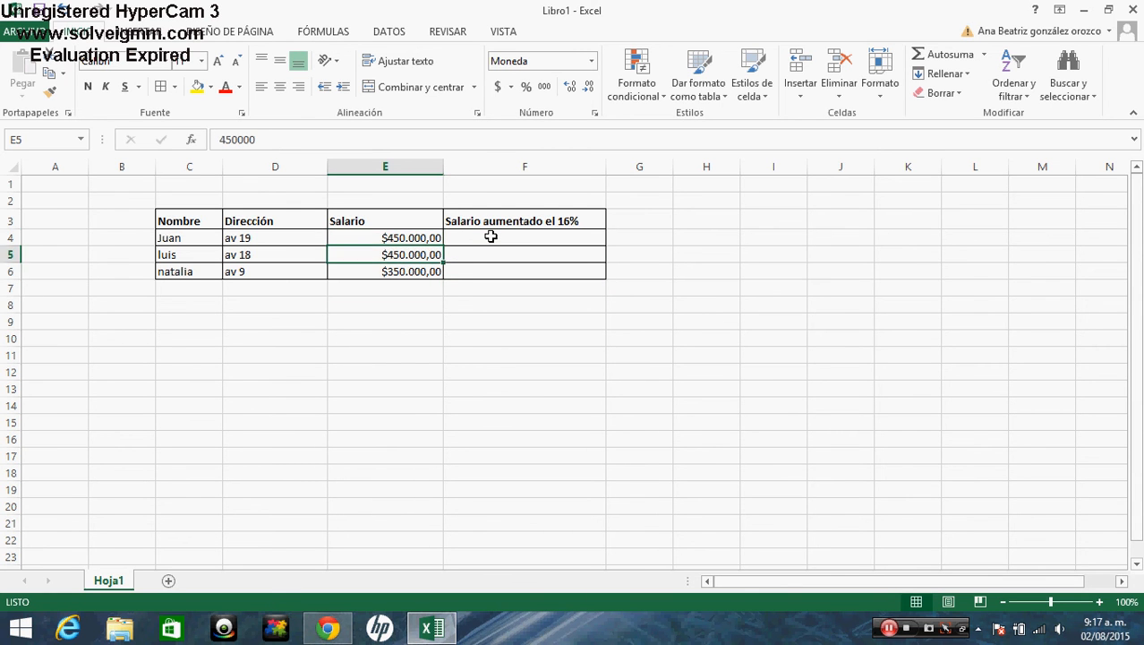
pyautogui.press('Up')
pyautogui.press('Up')
pyautogui.press('Up')
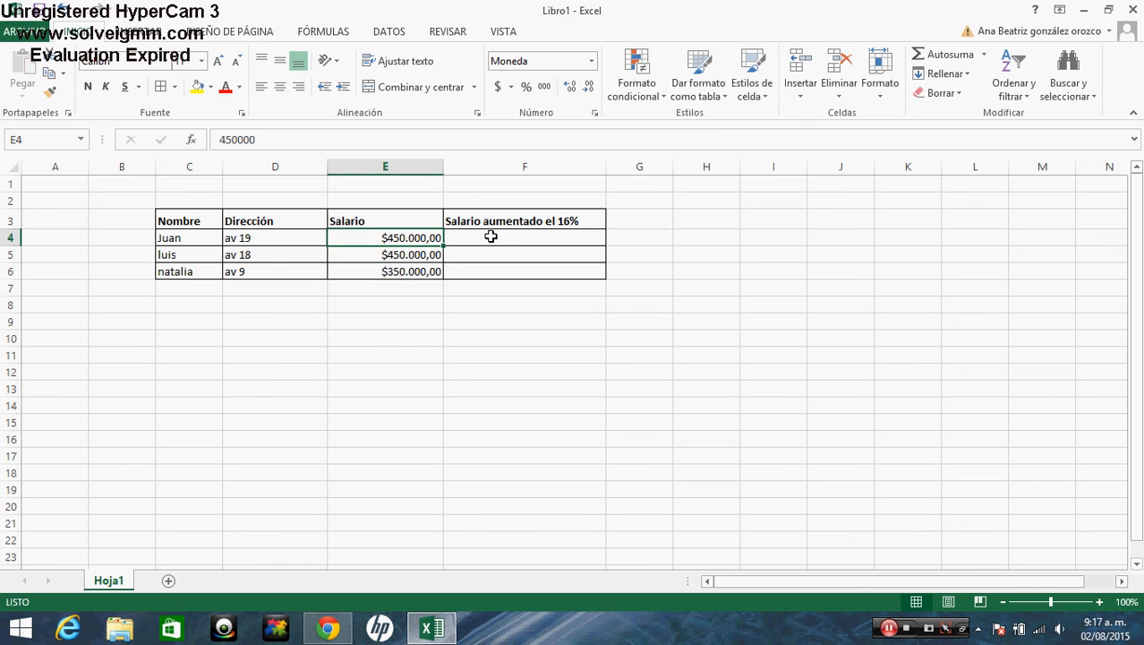
pyautogui.press('Down')
pyautogui.press('Down')
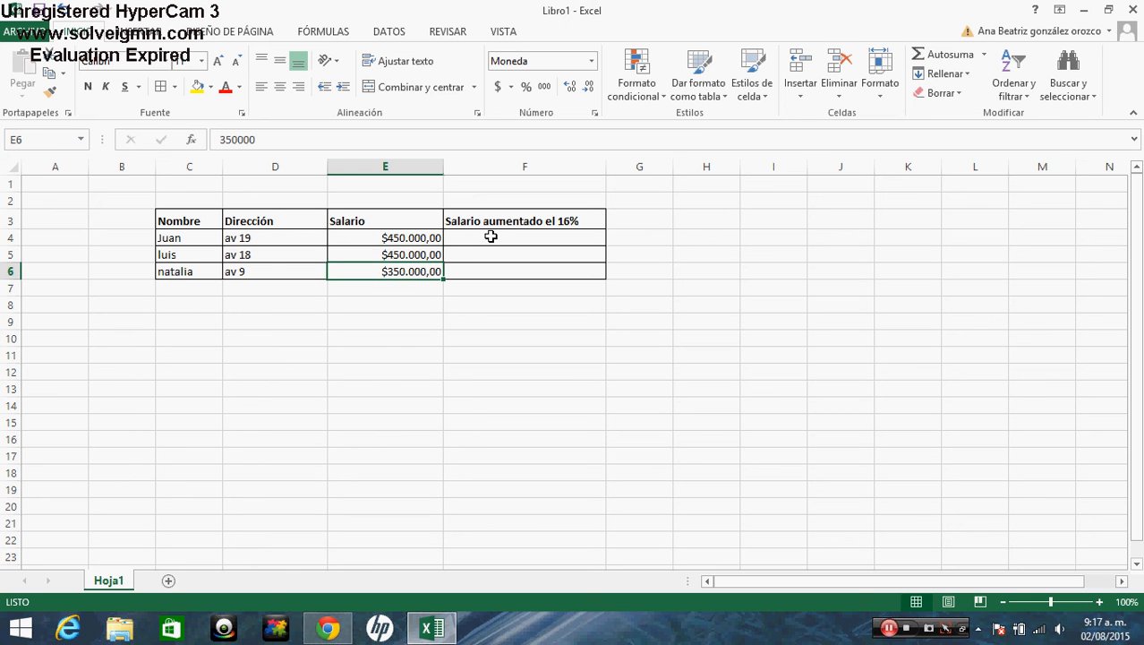
pyautogui.press('Down')
pyautogui.press('Up')
pyautogui.press('Up')
pyautogui.press('Up')
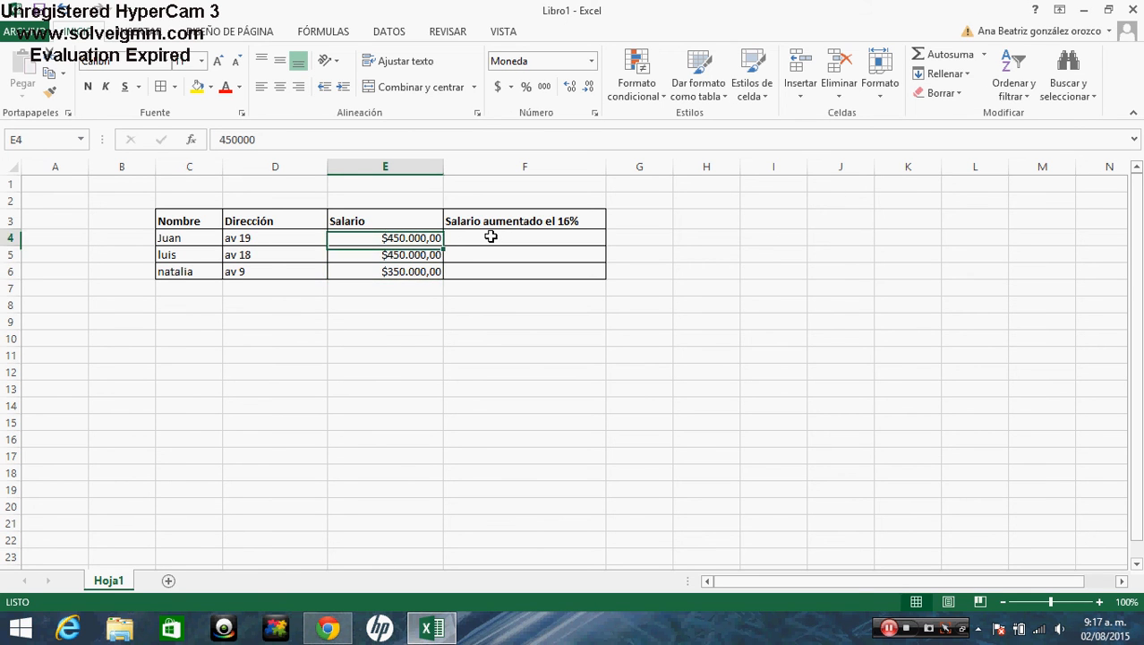
# - Enter the formula =(450000+450000+350000) in E7, below the Salario figures, to total the three salaries
pyautogui.press('Down')
pyautogui.press('Down')
pyautogui.press('Down')
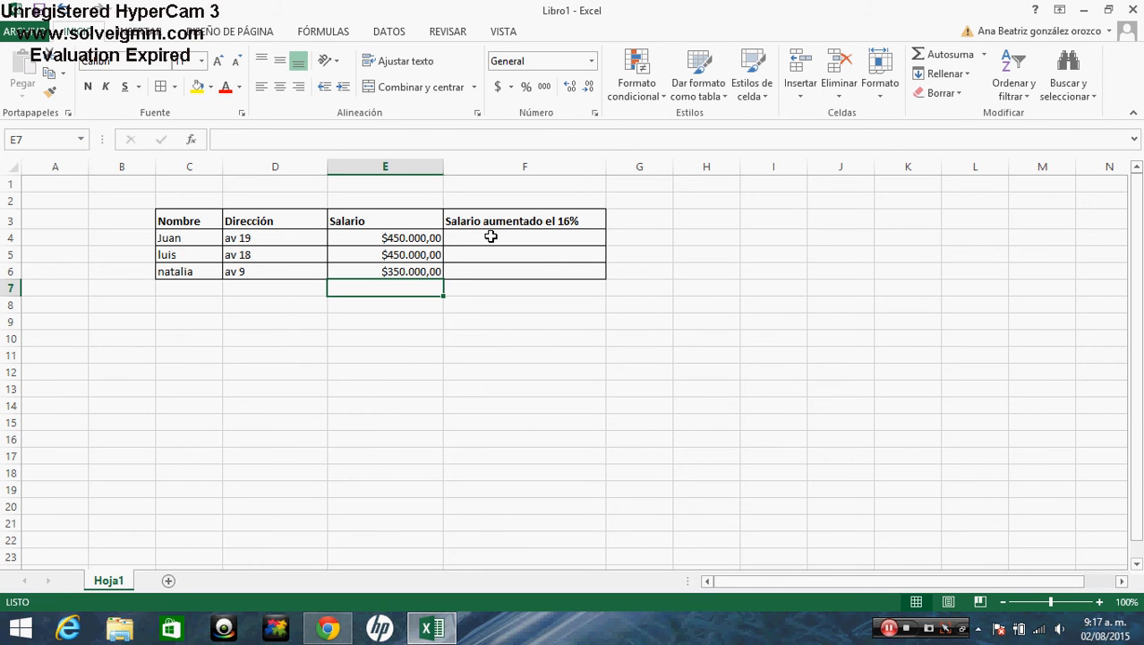
pyautogui.write('=')
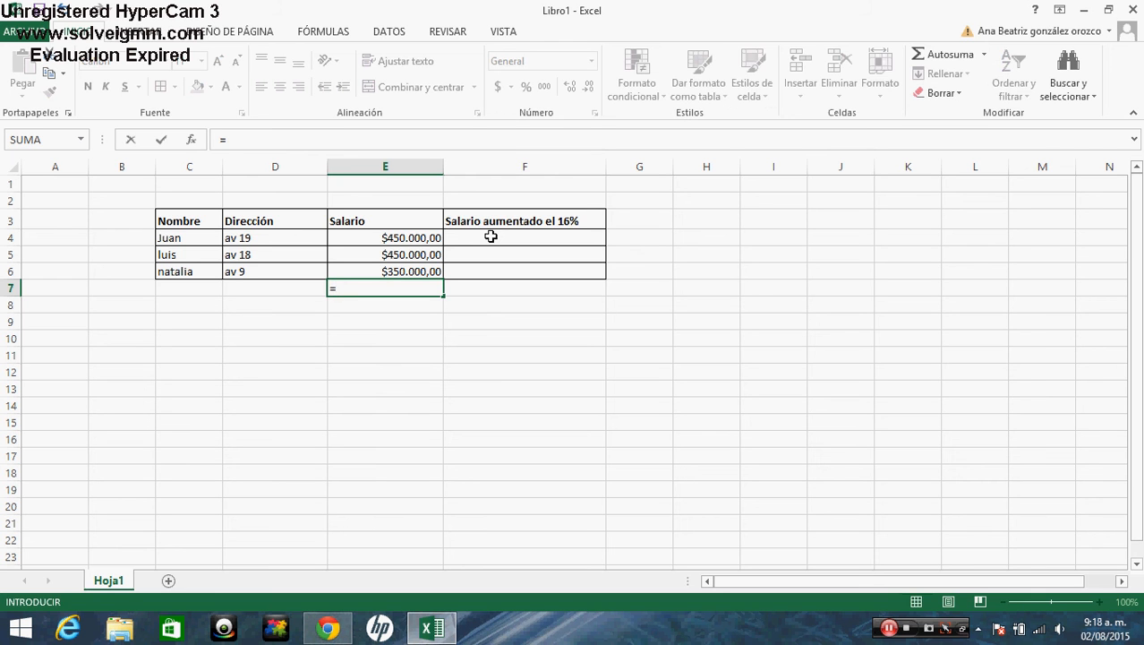
pyautogui.write('(450')
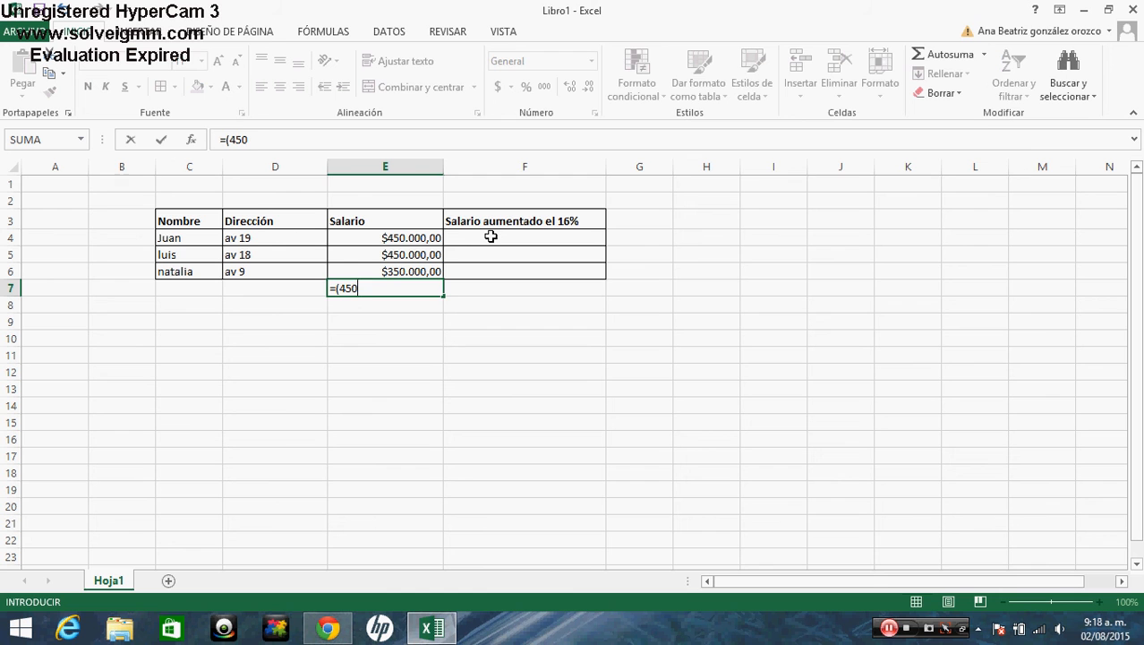
pyautogui.write('000+450000*')
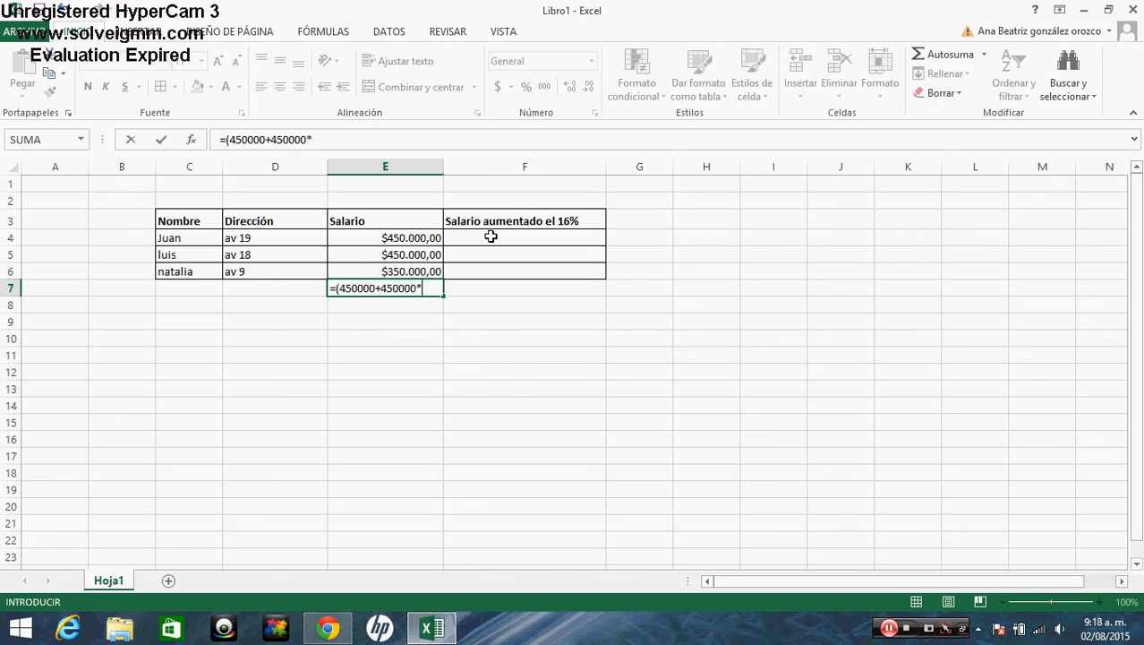
pyautogui.press('BackSpace')
pyautogui.write('+35')
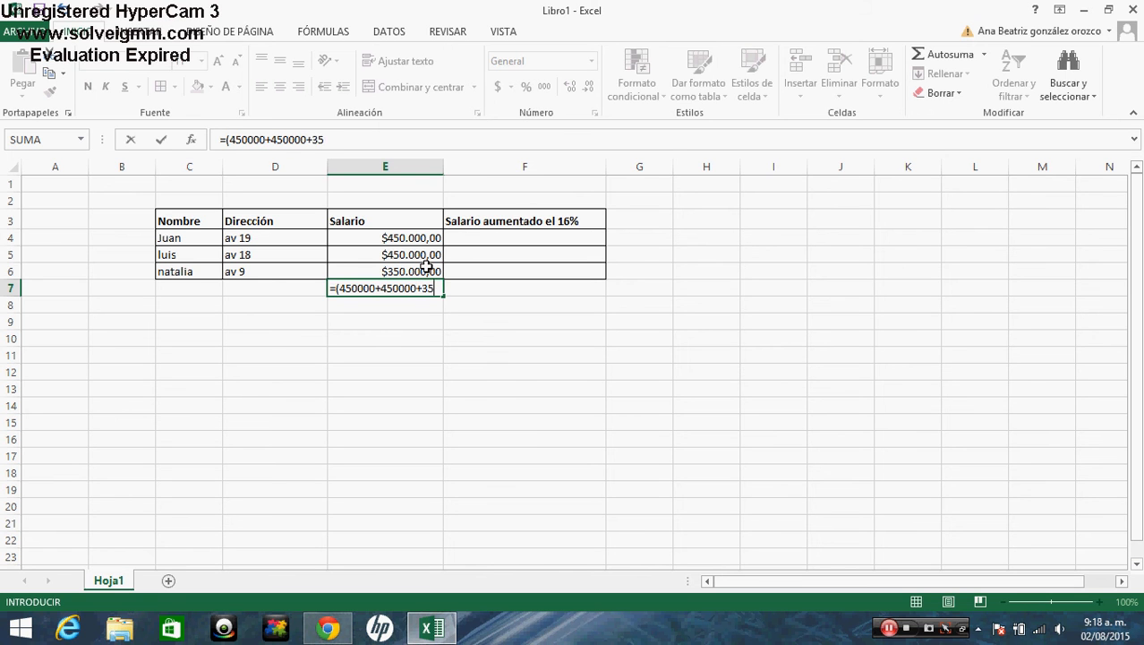
pyautogui.write('0000)')
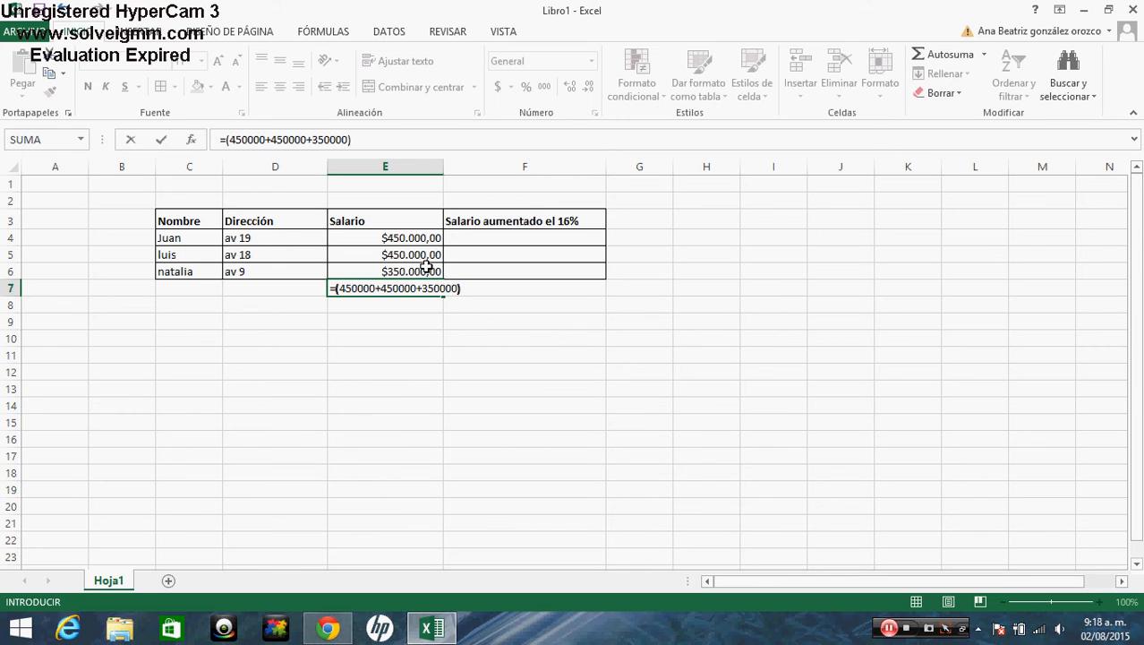
pyautogui.press('Return')
pyautogui.press('Down')
pyautogui.press('Down')
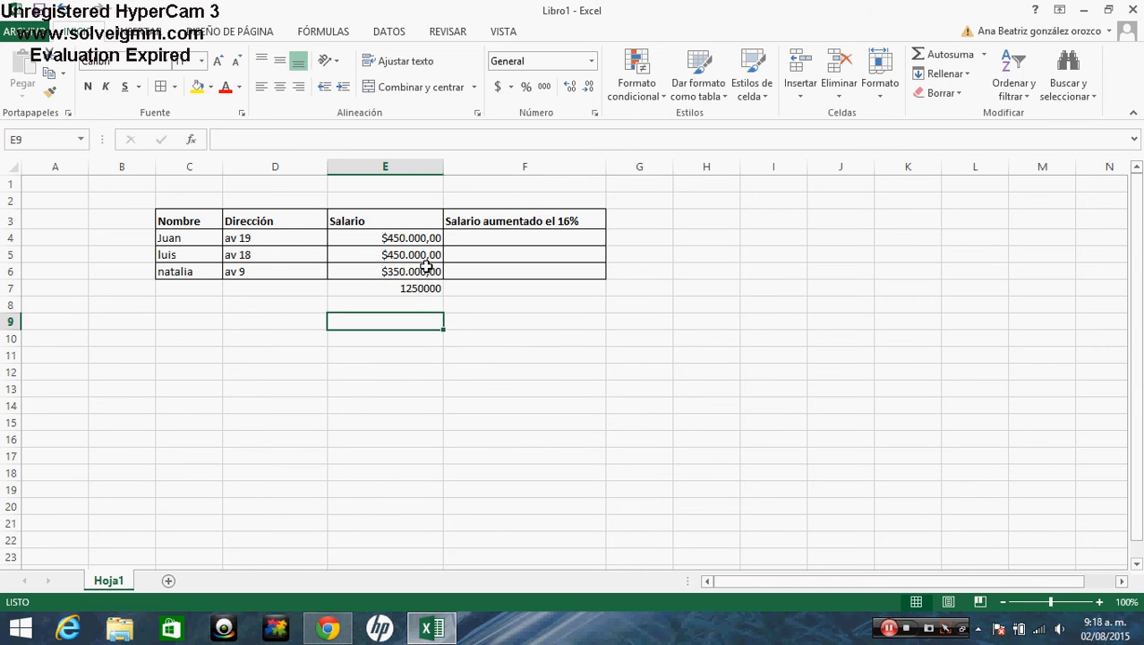
pyautogui.press('Up')
pyautogui.press('Up')
pyautogui.press('Up')
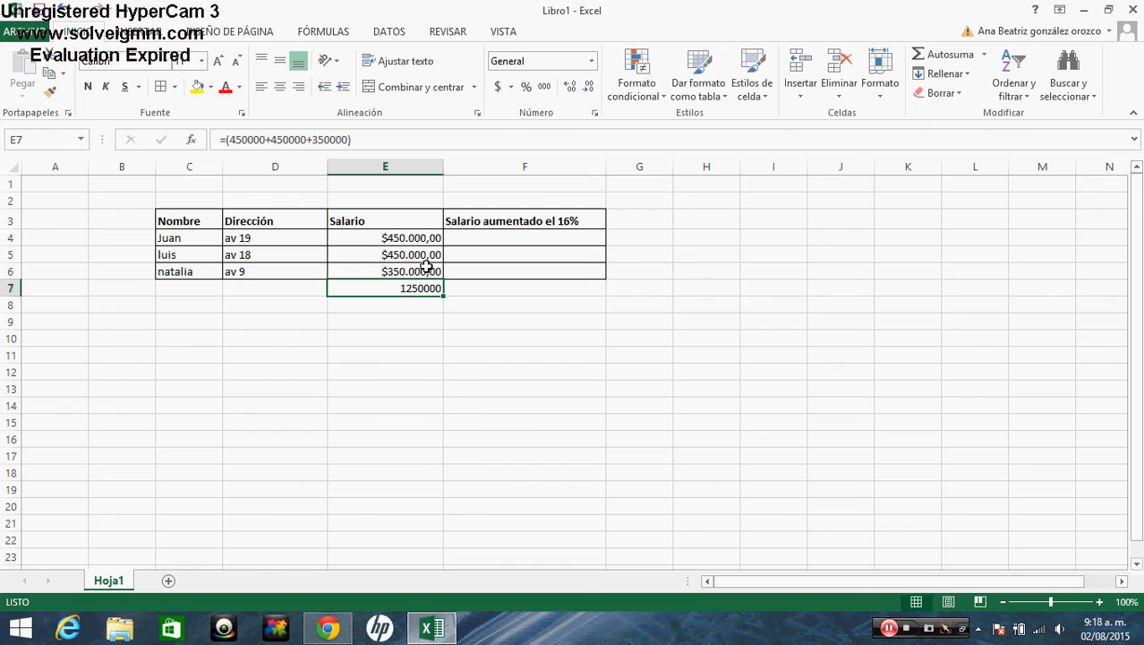
pyautogui.press('Down')
pyautogui.press('Down')
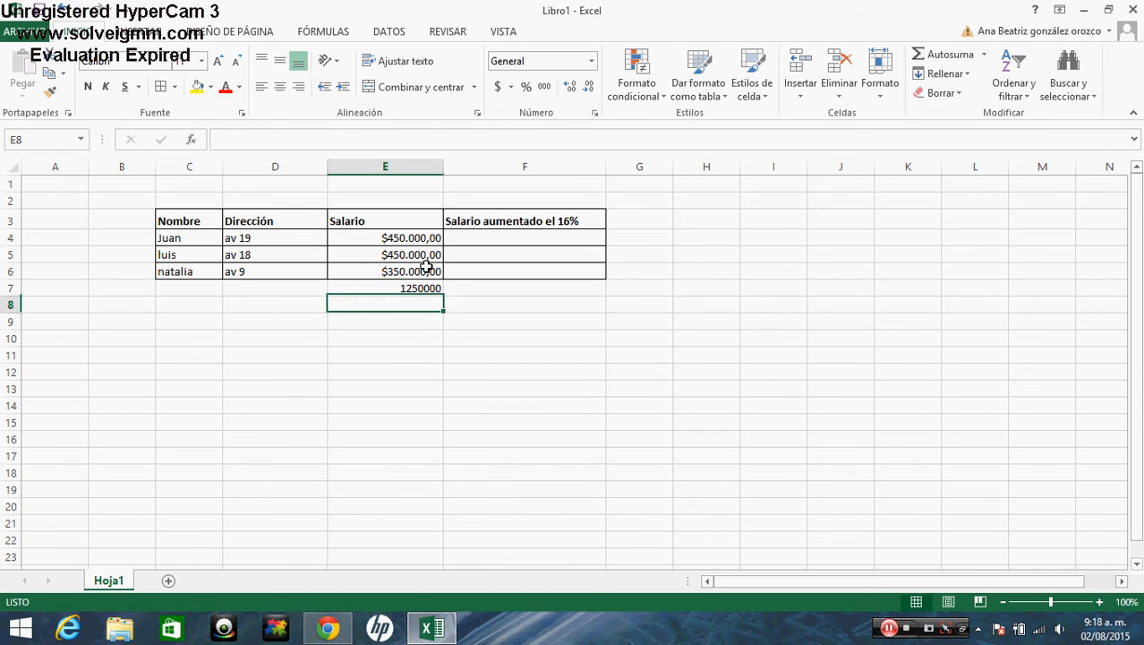
pyautogui.press('Up')
pyautogui.press('Up')
pyautogui.press('Up')
pyautogui.press('Up')
pyautogui.press('Up')
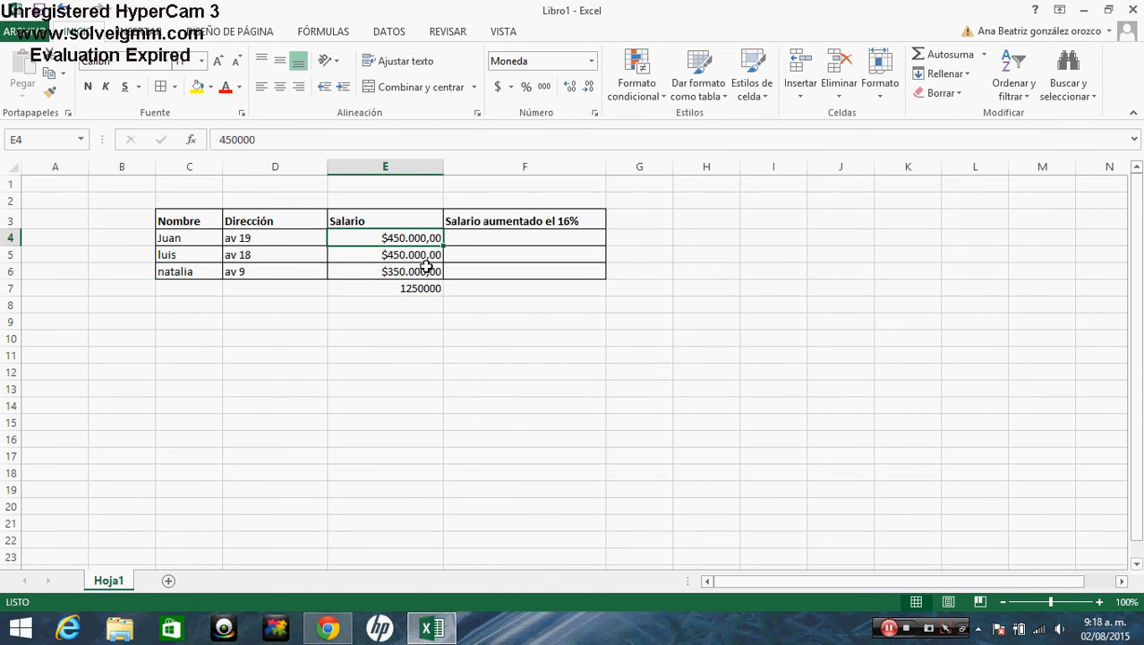
pyautogui.press('Down')
pyautogui.press('Down')
pyautogui.press('Down')
pyautogui.press('Down')
pyautogui.press('Down')
pyautogui.press('Down')
pyautogui.press('Down')
pyautogui.press('Down')
pyautogui.press('Down')
pyautogui.press('Down')
pyautogui.press('Down')
pyautogui.press('Down')
pyautogui.press('Down')
pyautogui.press('Down')
pyautogui.press('Down')
pyautogui.press('Up')
pyautogui.press('Up')
pyautogui.press('Up')
pyautogui.press('Up')
pyautogui.press('Up')
pyautogui.press('Up')
pyautogui.press('Up')
pyautogui.press('Up')
pyautogui.press('Up')
pyautogui.press('Up')
pyautogui.press('Up')
pyautogui.press('Up')
pyautogui.press('Up')
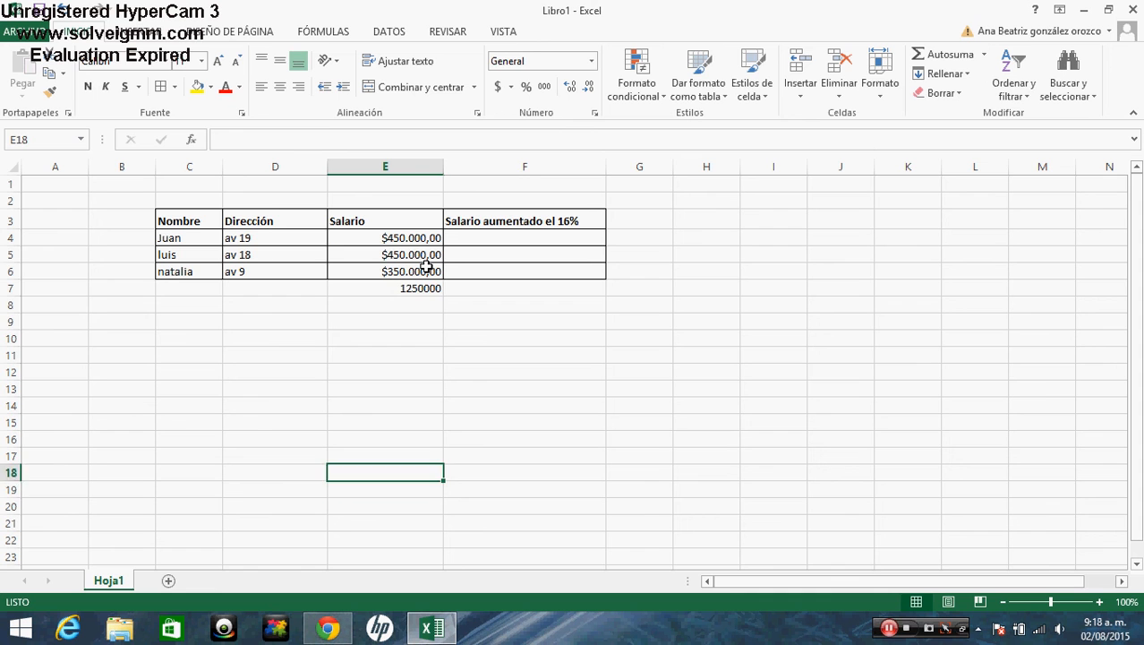
pyautogui.press('Down')
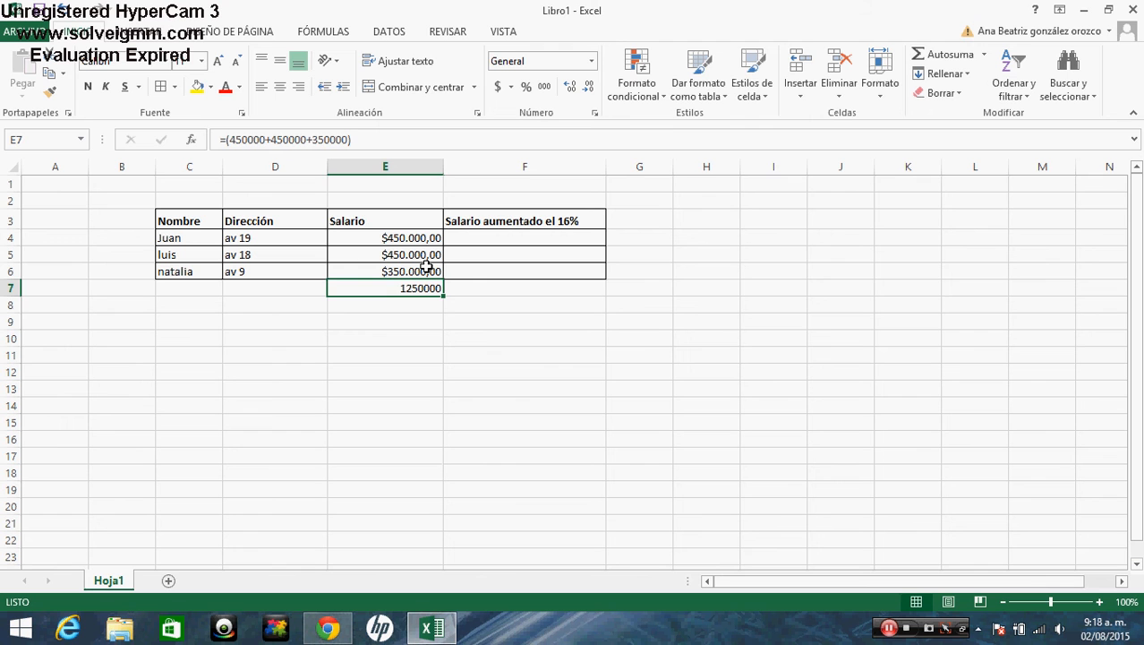
# - Make the salary total in cell E7 bold
pyautogui.click(410, 331)
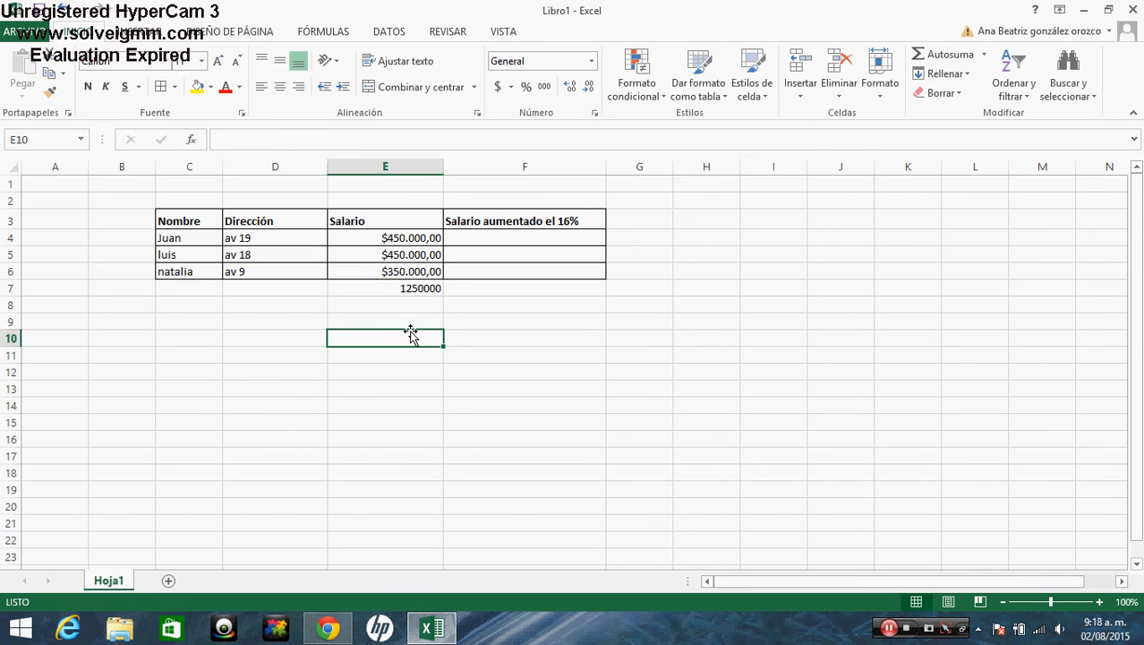
pyautogui.click(409, 288)
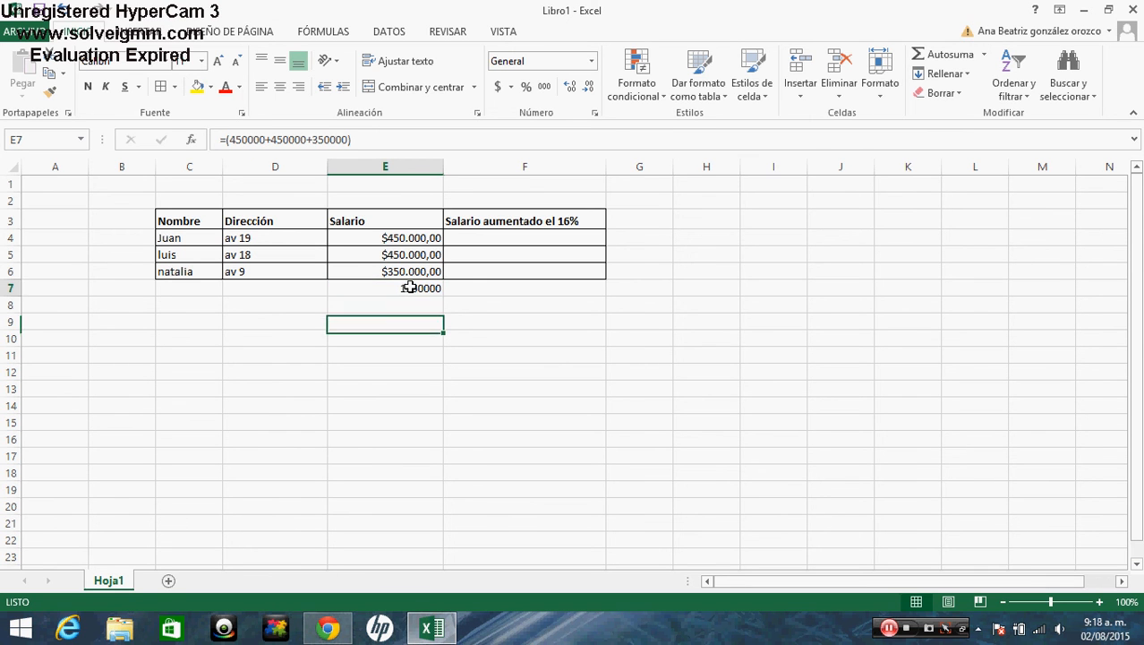
pyautogui.click(88, 87)
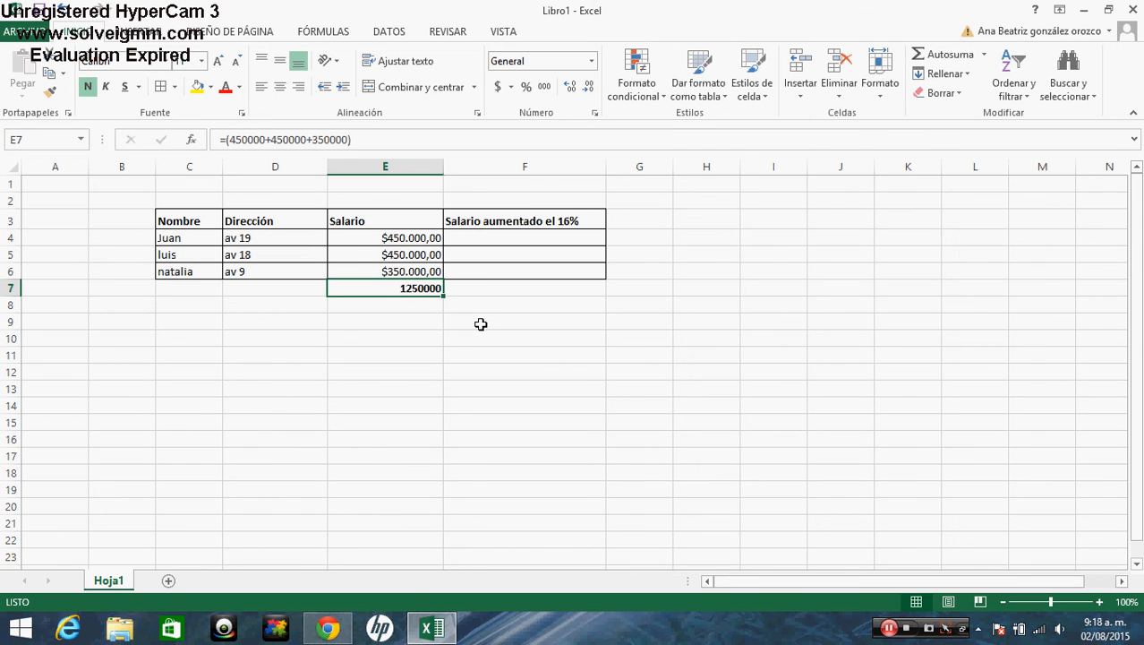
# - Enter the label "Función" in cell D7, beside the salary total
pyautogui.press('Left')
pyautogui.press('Right')
pyautogui.press('Left')
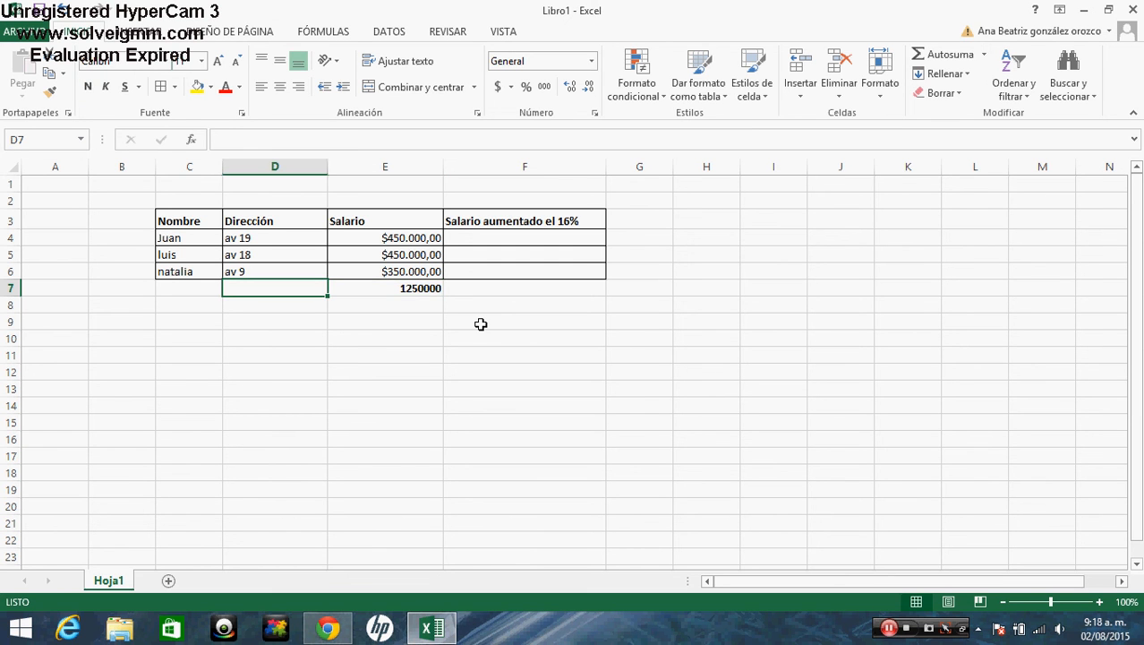
pyautogui.write('Fuvion')
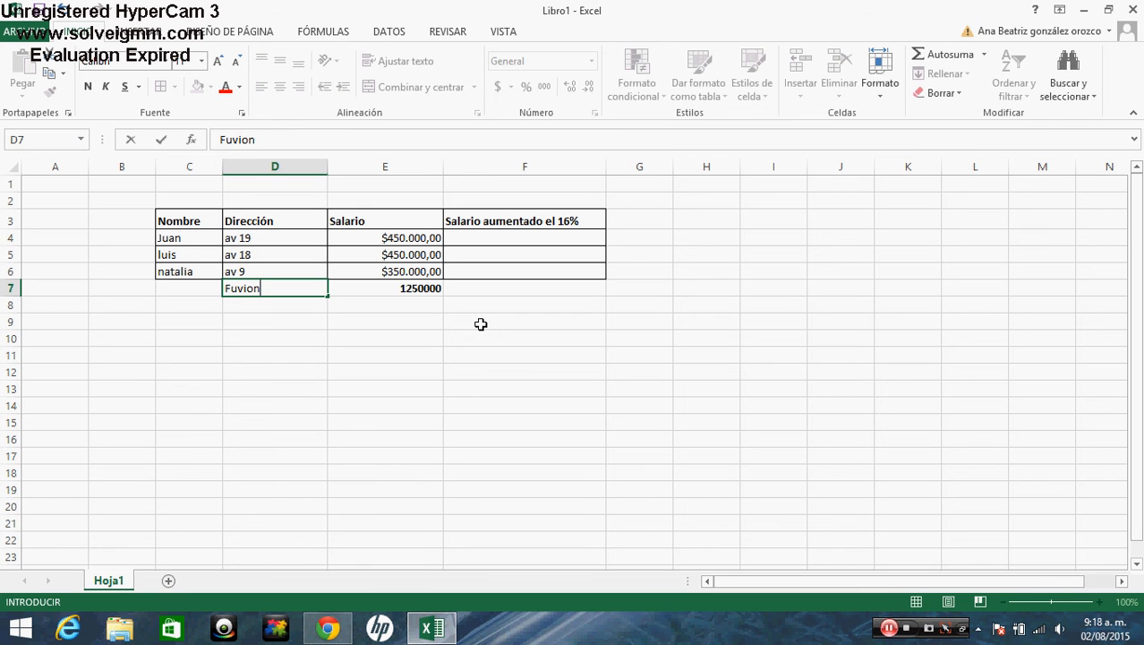
pyautogui.press('BackSpace')
pyautogui.press('BackSpace')
pyautogui.press('BackSpace')
pyautogui.write('ción')
pyautogui.click(345, 351)
# - Apply borders to the label and total cells D7:E7
pyautogui.moveTo(279, 295); pyautogui.dragTo(385, 288)
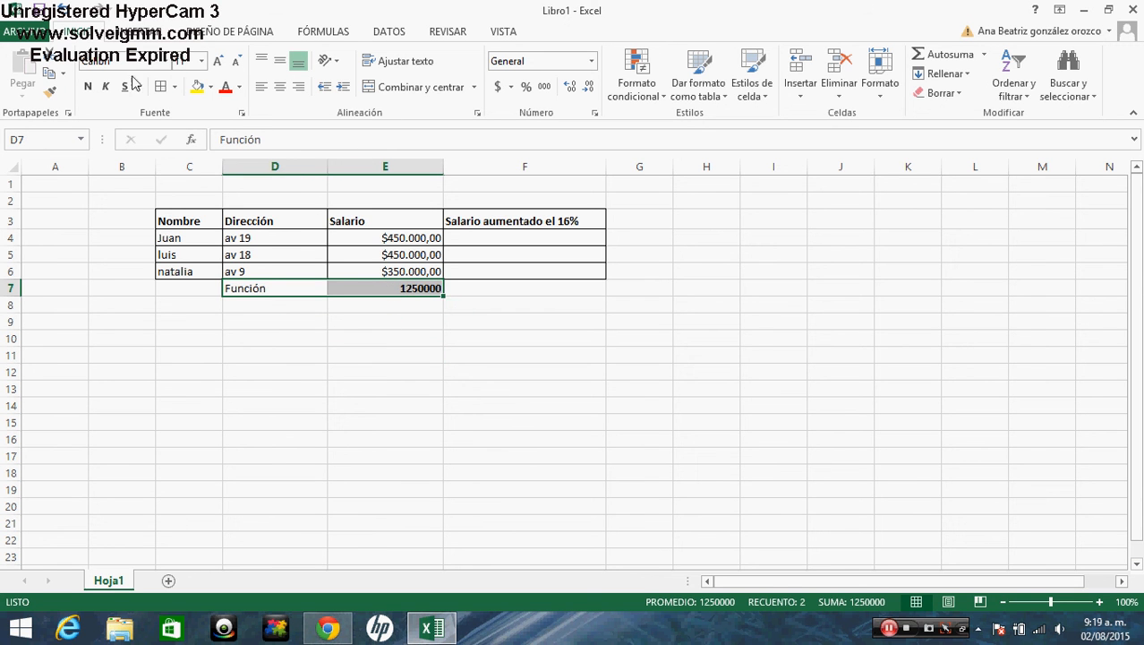
pyautogui.click(371, 328)
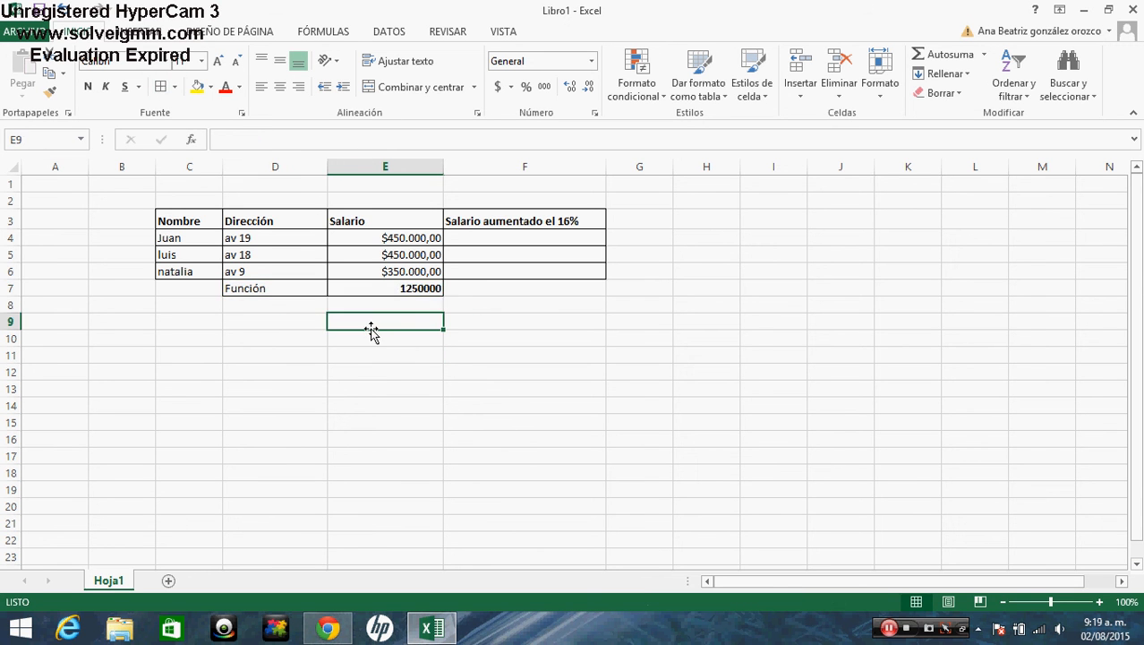
pyautogui.press('Up')
pyautogui.press('Up')
pyautogui.press('Left')
pyautogui.press('Down')
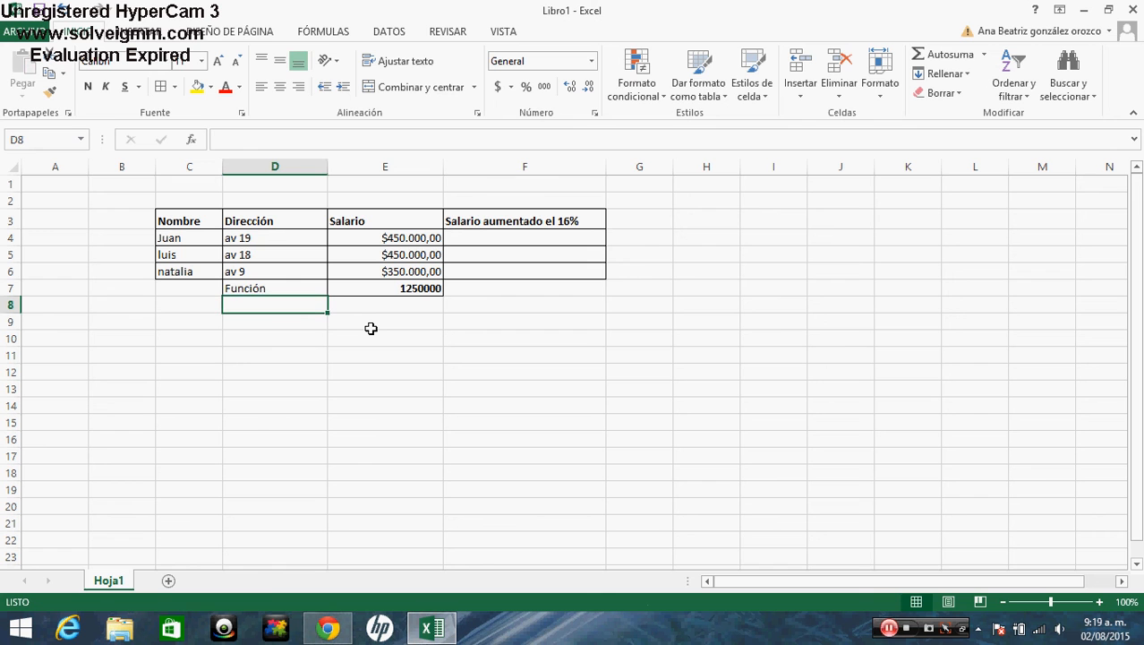
# - Extend the label in cell D7 to read "Función Básica", with the accent on the á
pyautogui.doubleClick(310, 288)
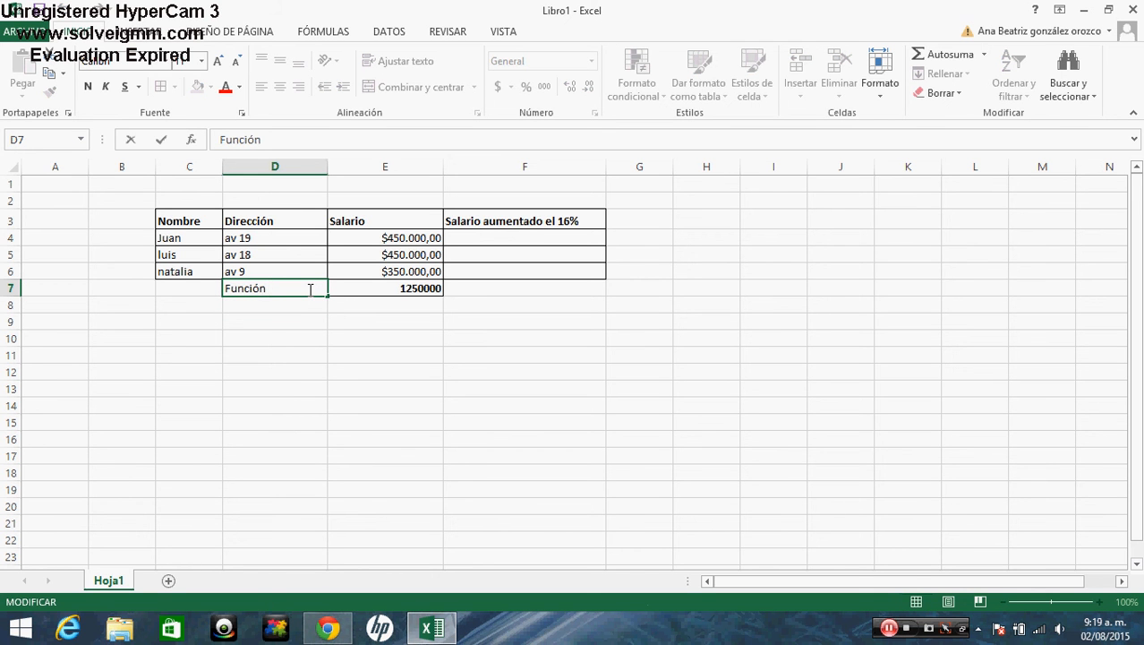
pyautogui.write('Basica')
pyautogui.click(303, 308)
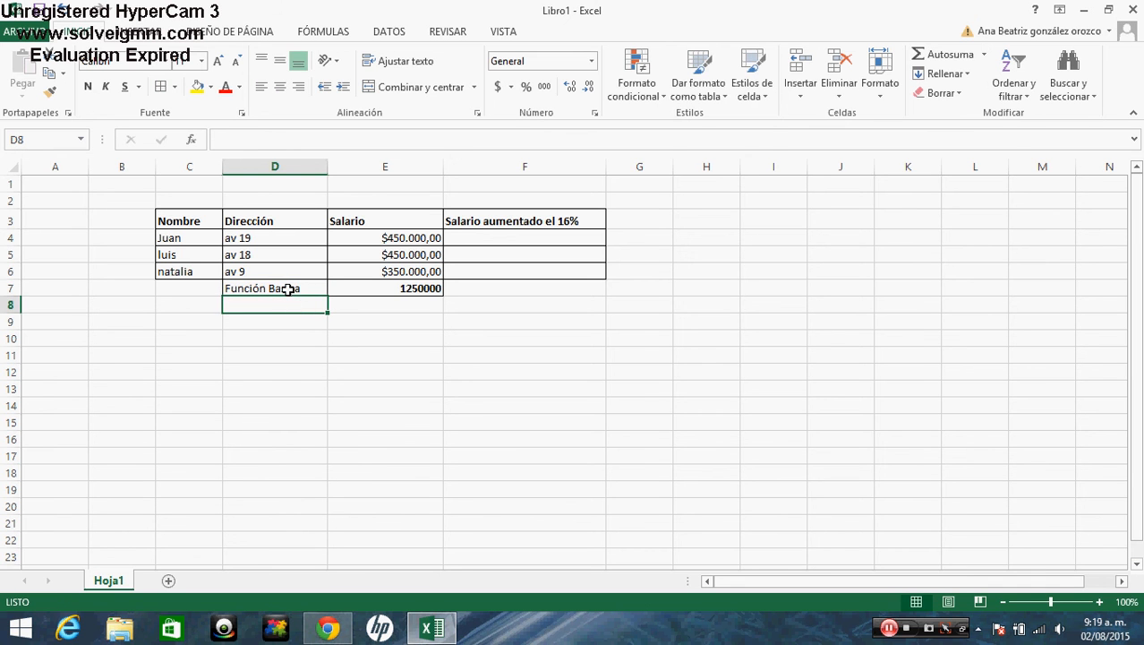
pyautogui.doubleClick(288, 289)
pyautogui.press('BackSpace')
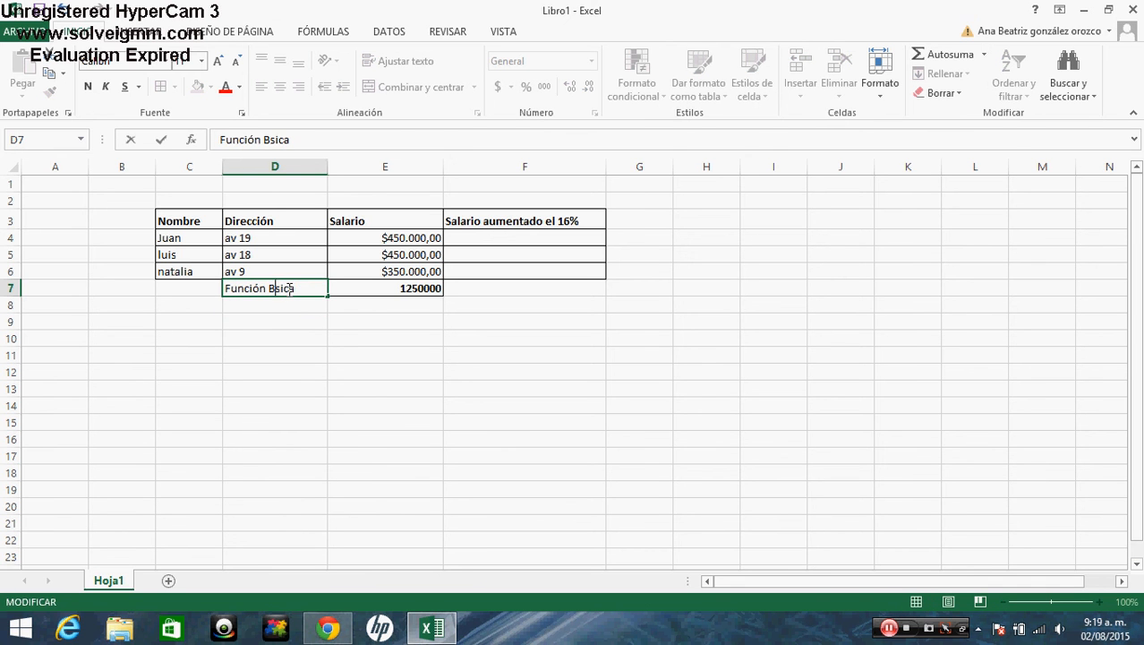
pyautogui.write('á')
pyautogui.click(285, 302)
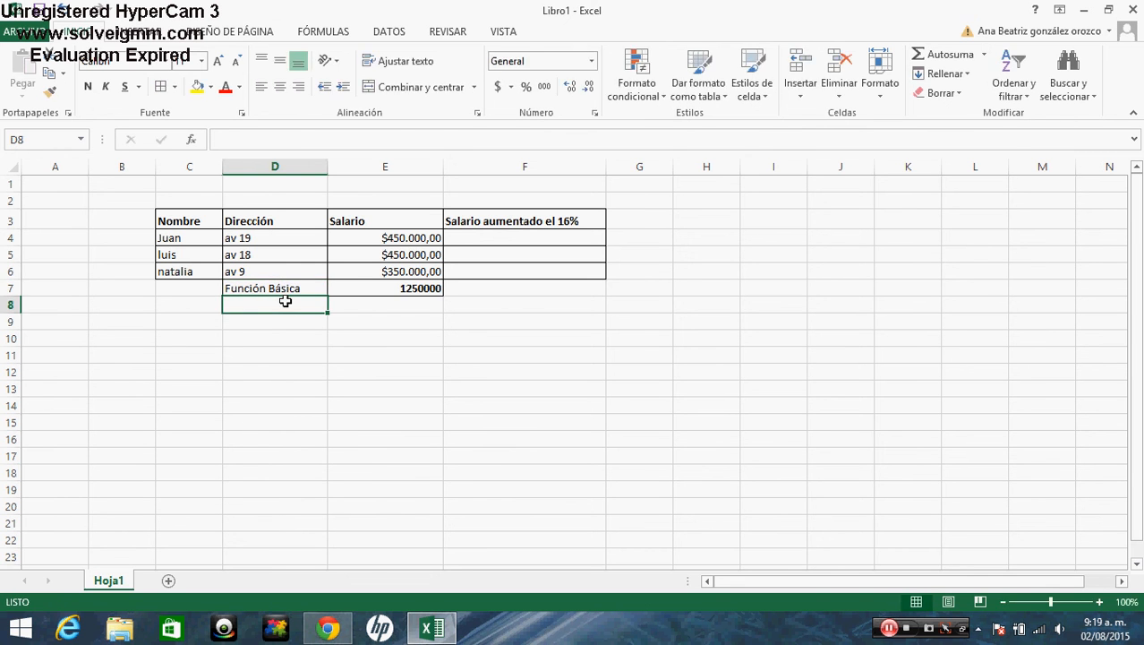
pyautogui.write('F')
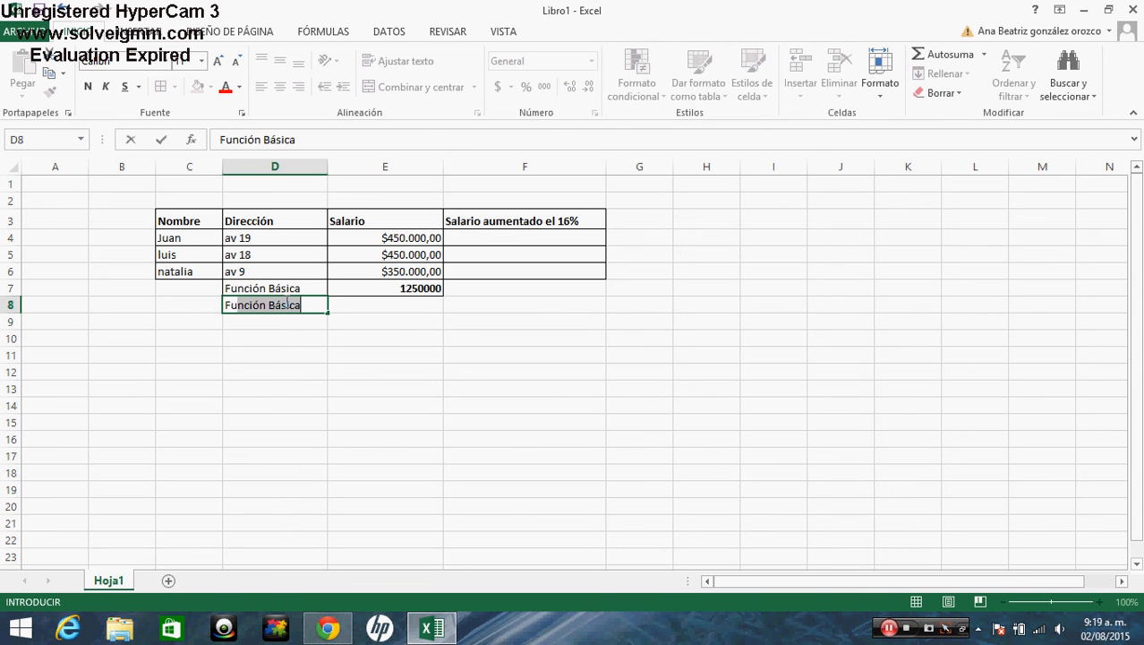
pyautogui.press('BackSpace')
pyautogui.press('BackSpace')
pyautogui.press('BackSpace')
pyautogui.click(283, 367)
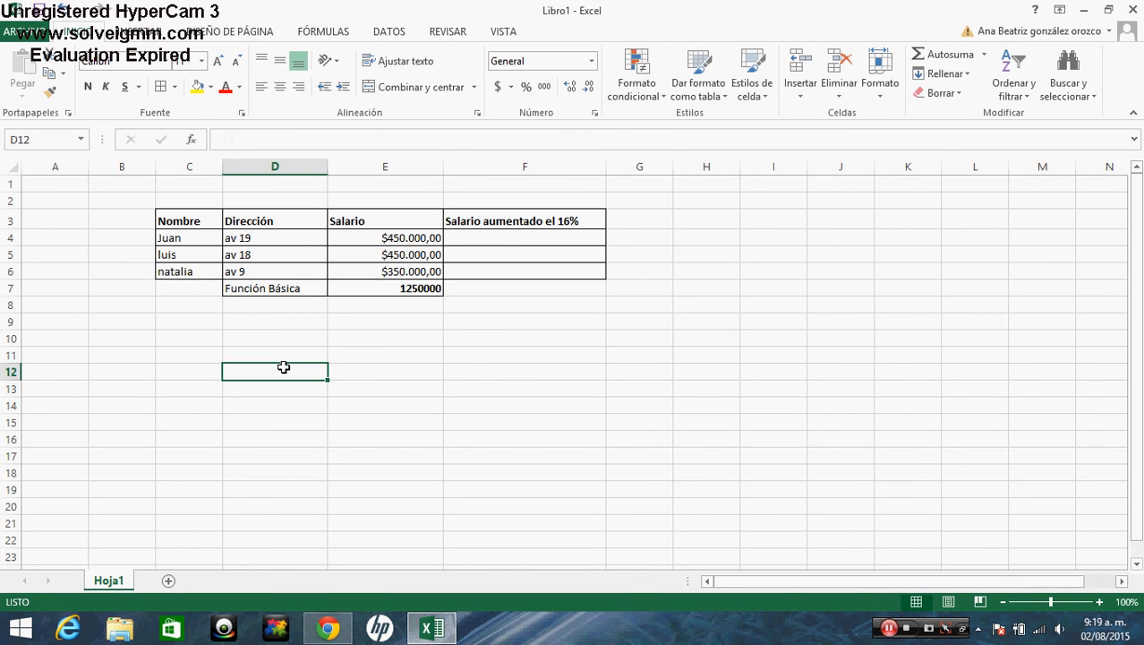
# - Copy the bordered "Función Básica" label from D7 down into cell D8 with autofill
pyautogui.click(304, 323)
pyautogui.click(293, 288)
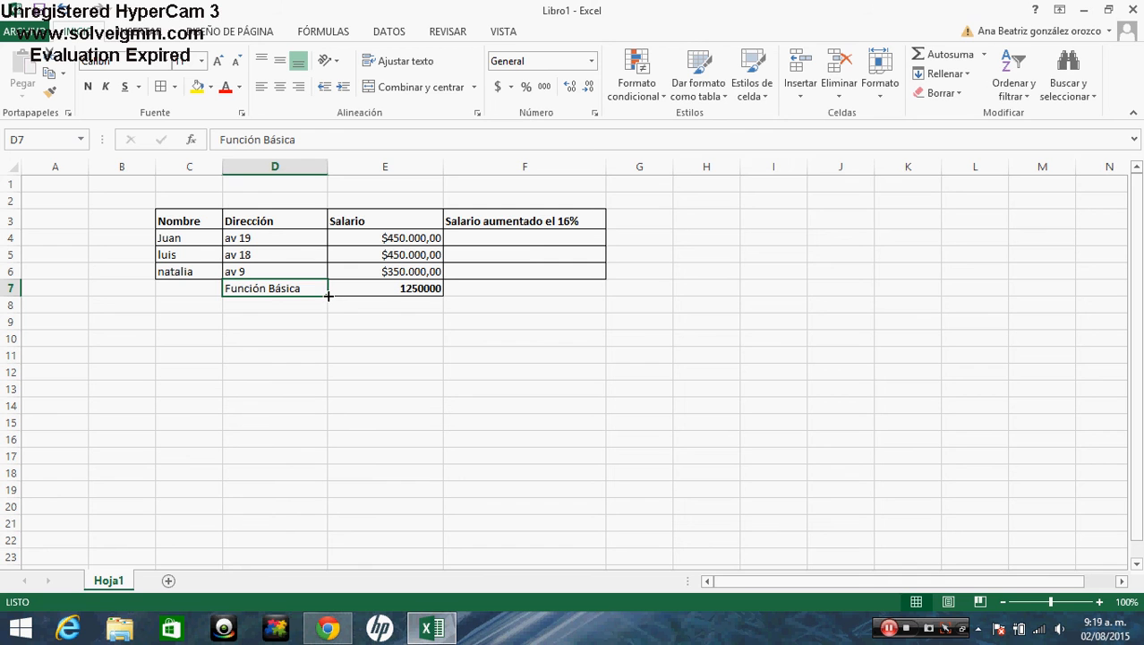
pyautogui.moveTo(329, 295); pyautogui.dragTo(330, 315)
pyautogui.click(311, 367)
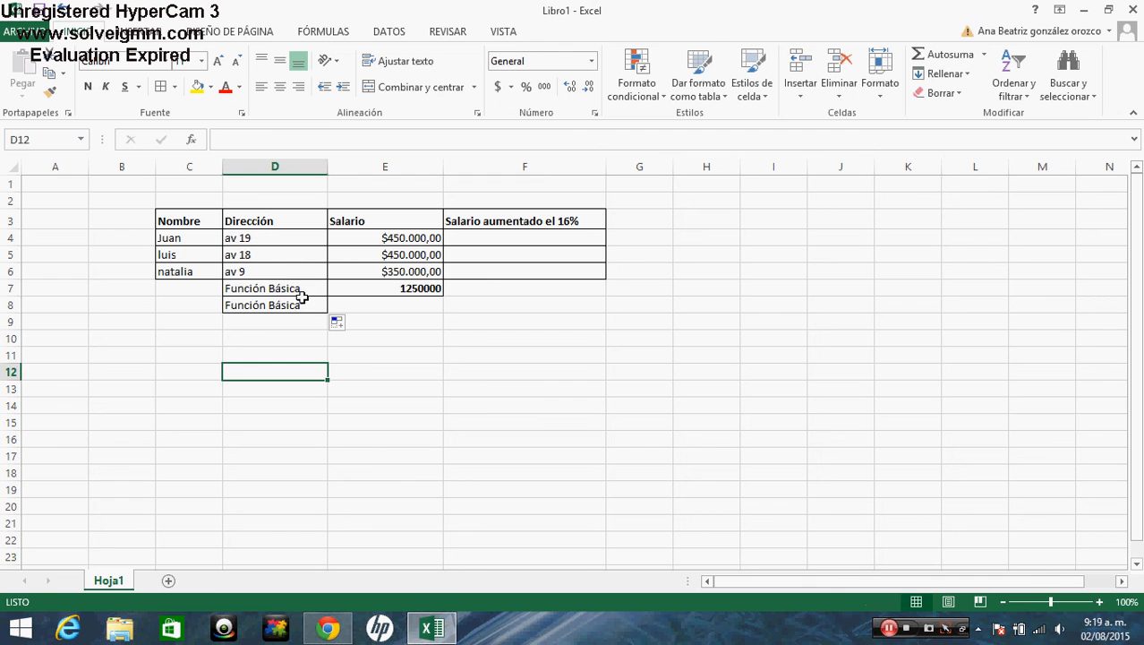
# - Change the label in cell D8 to "Función Coordenada"
pyautogui.doubleClick(306, 307)
pyautogui.press('BackSpace')
pyautogui.press('BackSpace')
pyautogui.press('BackSpace')
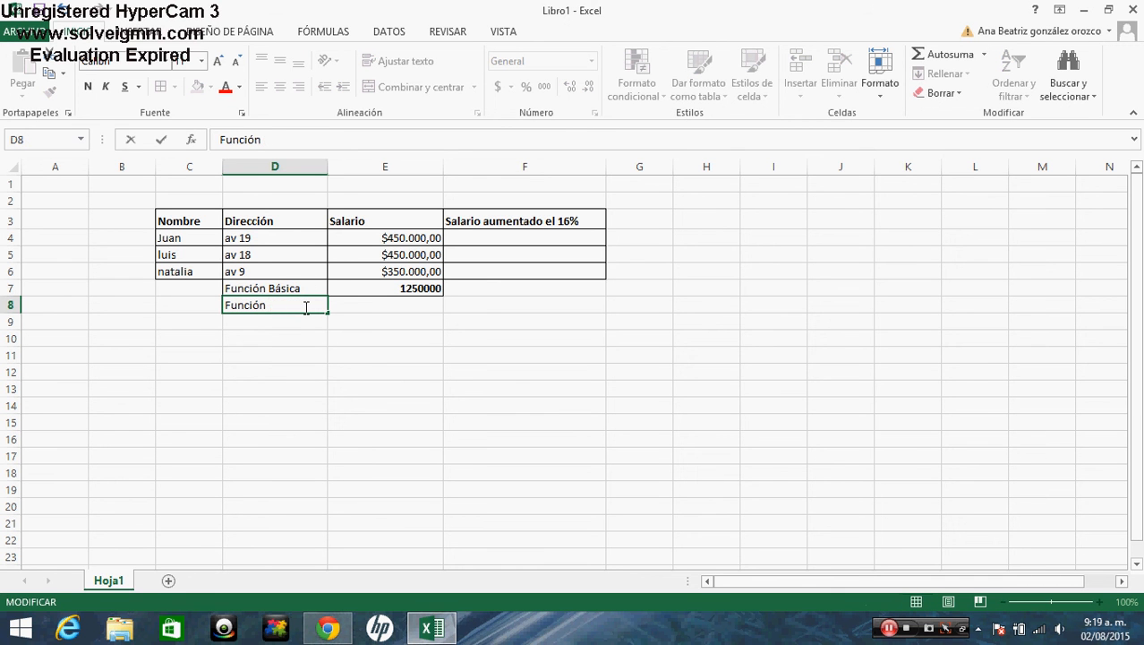
pyautogui.write('Cor')
pyautogui.write('od')
pyautogui.press('BackSpace')
pyautogui.write('rdenada')
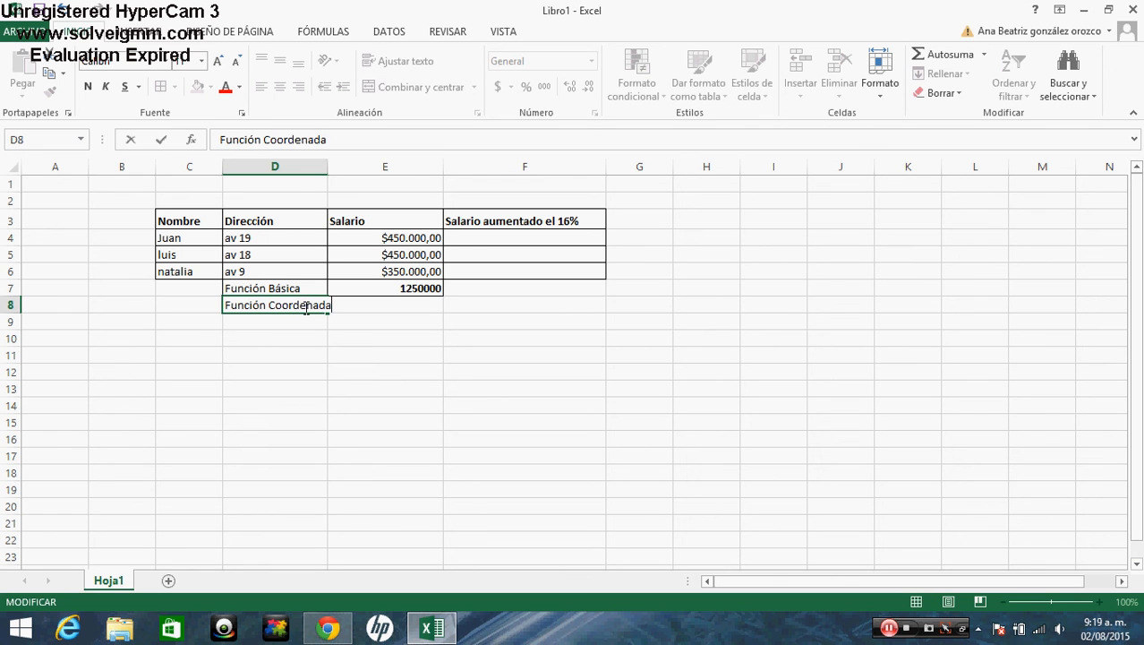
# - Widen column D so the "Función Coordenada" label fits inside its cell
pyautogui.click(392, 443)
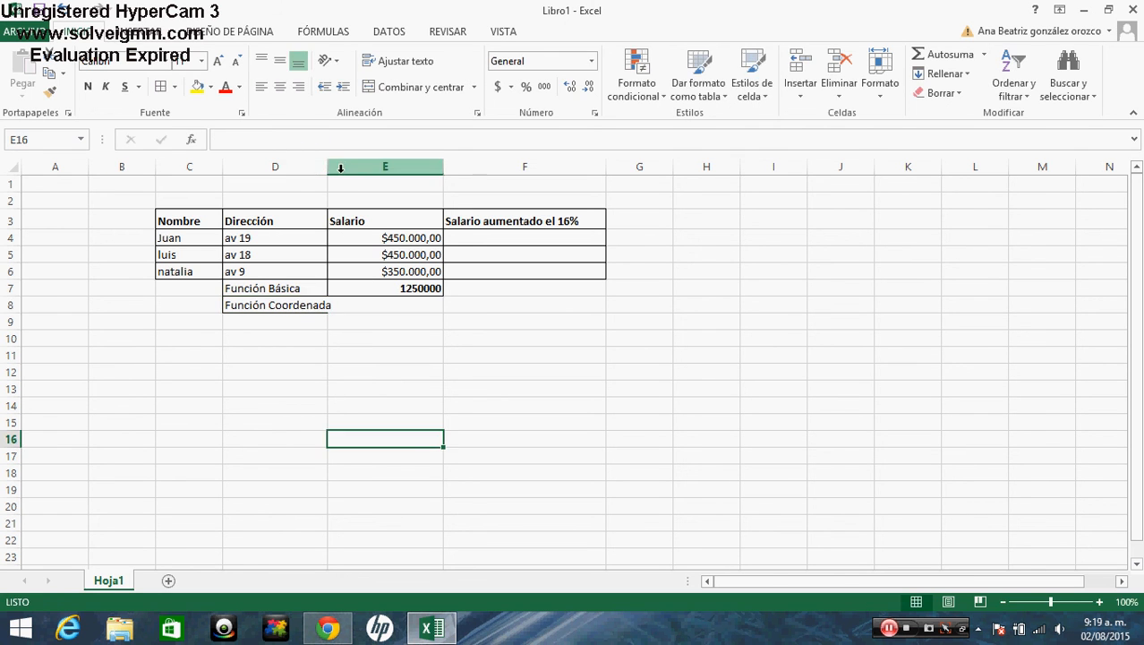
pyautogui.moveTo(327, 171); pyautogui.dragTo(353, 172)
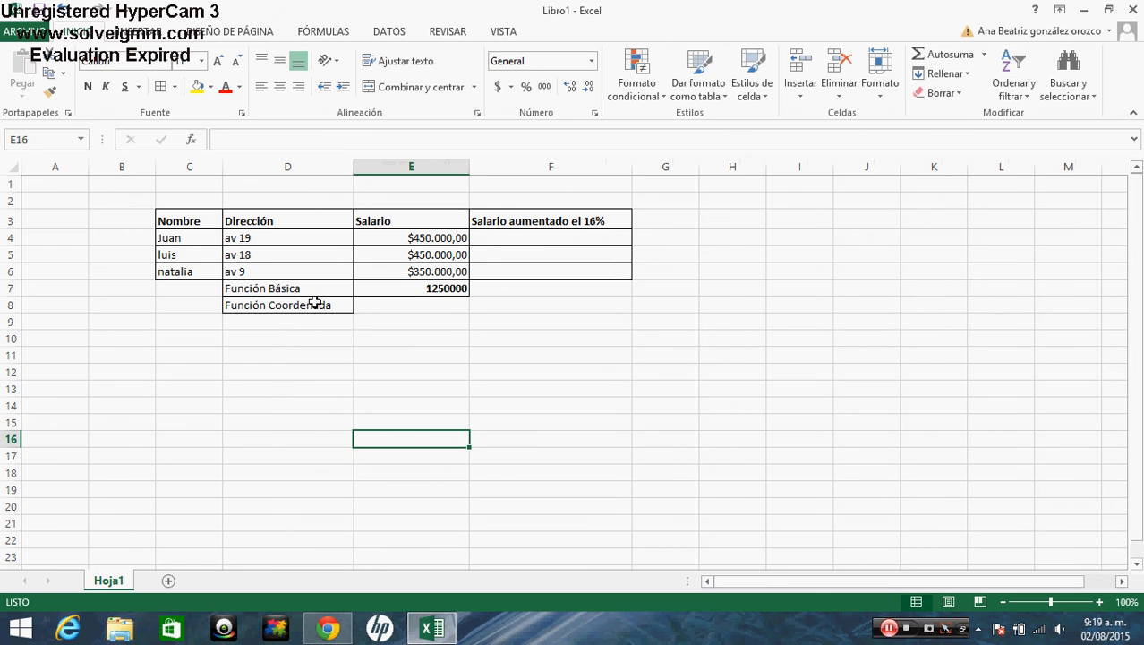
pyautogui.click(296, 342)
# - Enter the coordinate formula =(E4+E5+E6) in cell E8, beside the "Función Coordenada" label
pyautogui.click(387, 306)
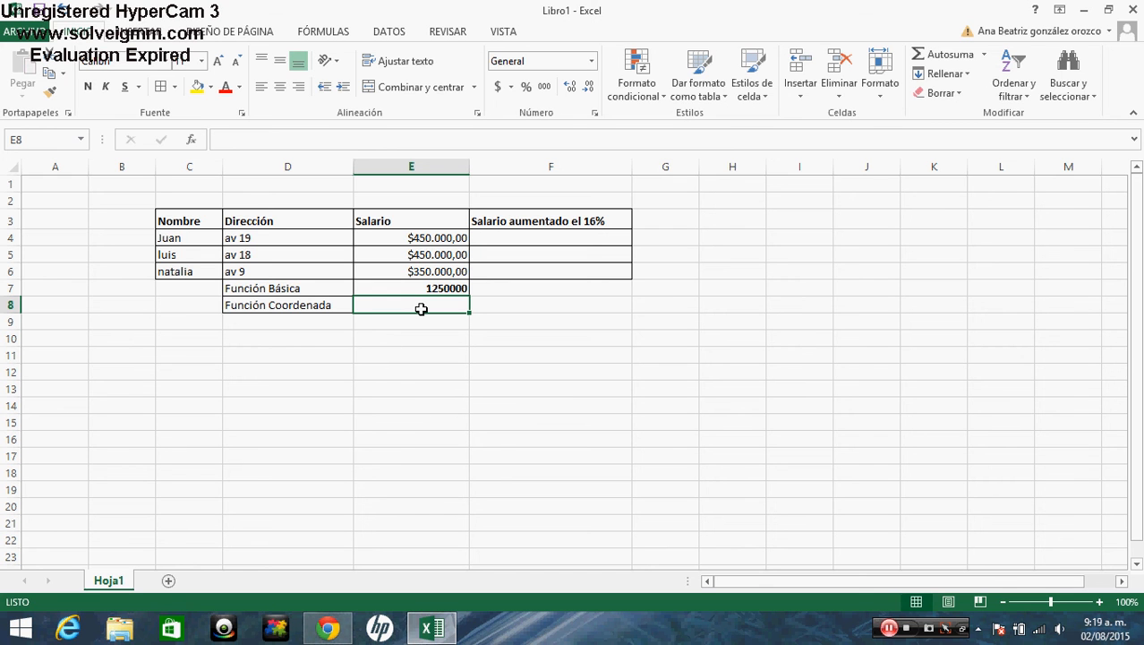
pyautogui.write(')')
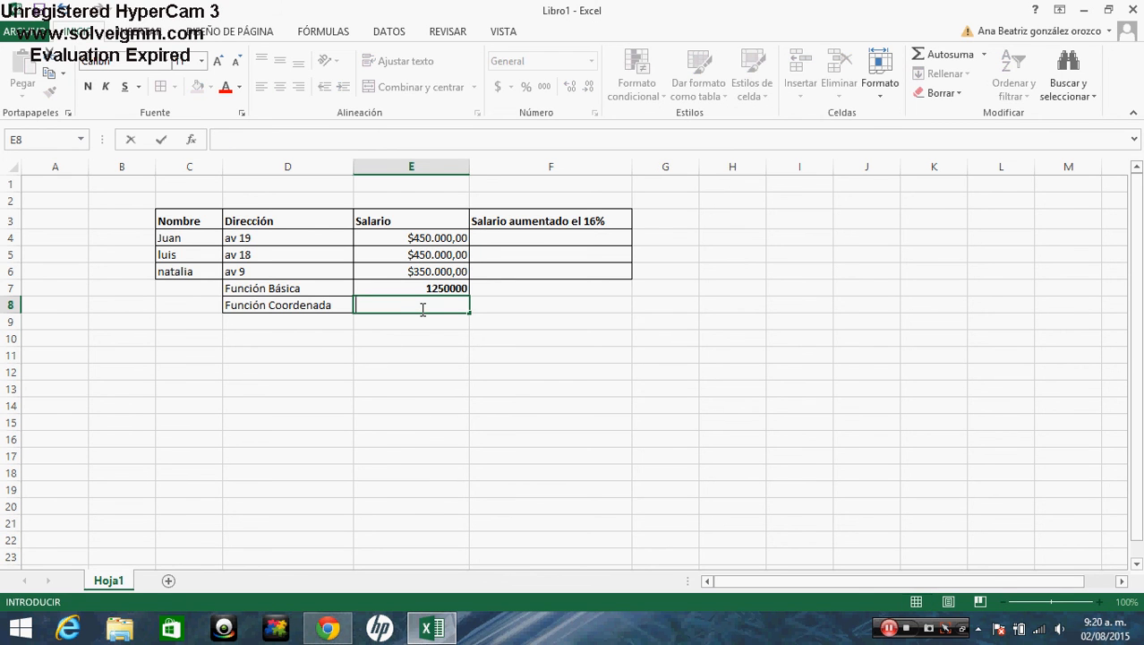
pyautogui.write('=')
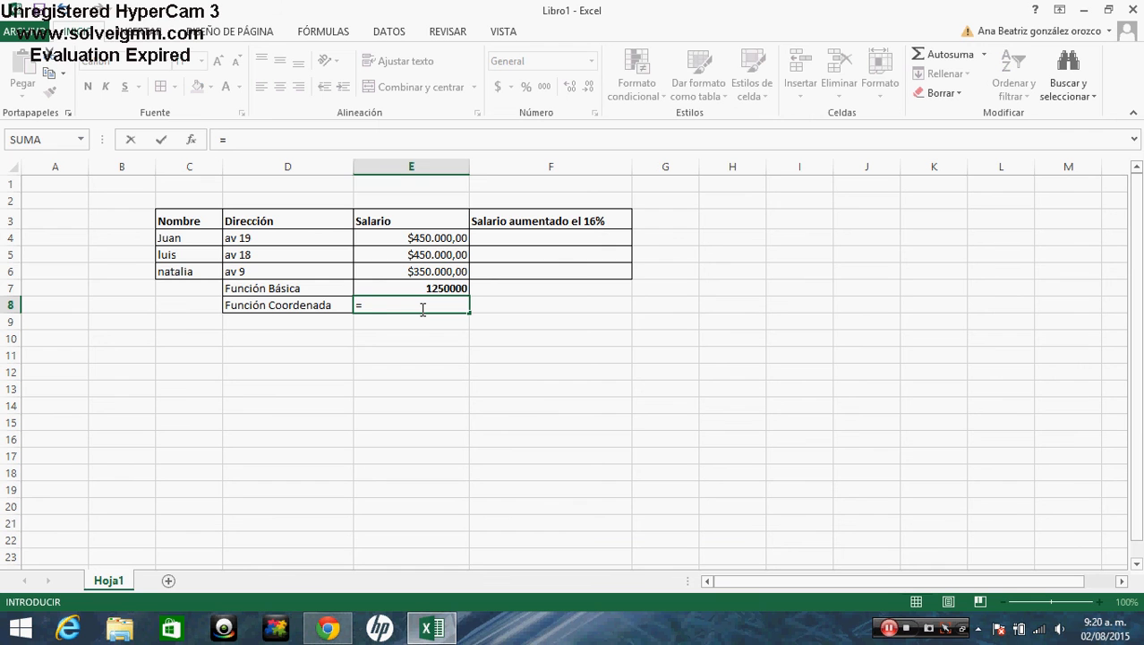
pyautogui.write('(')
pyautogui.write('e')
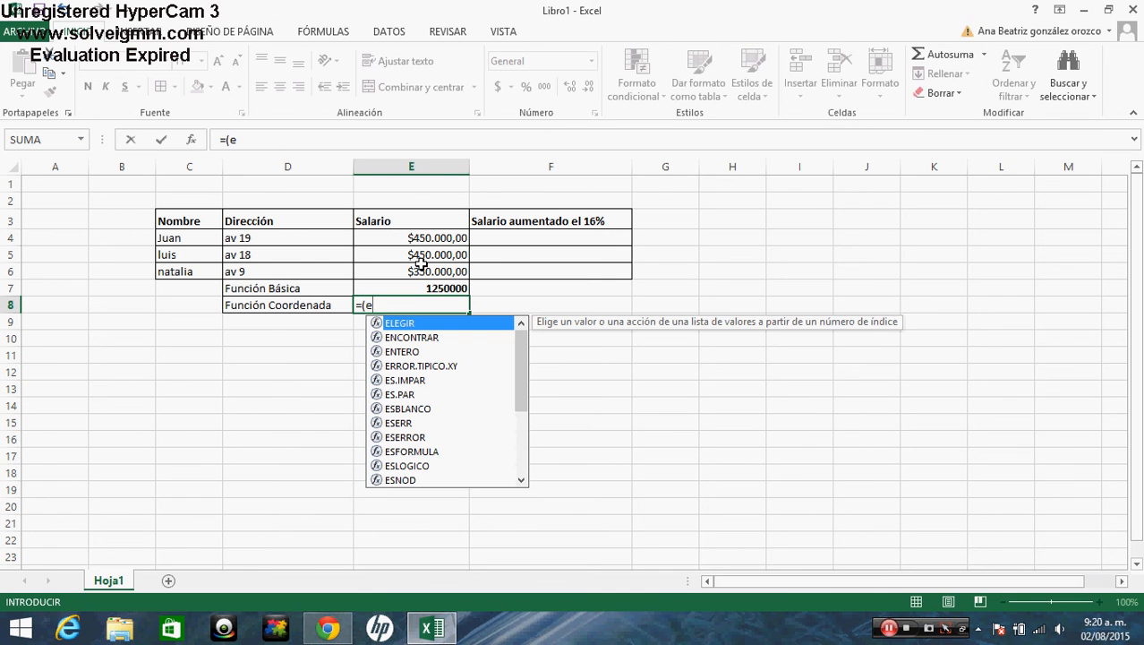
pyautogui.write('4+')
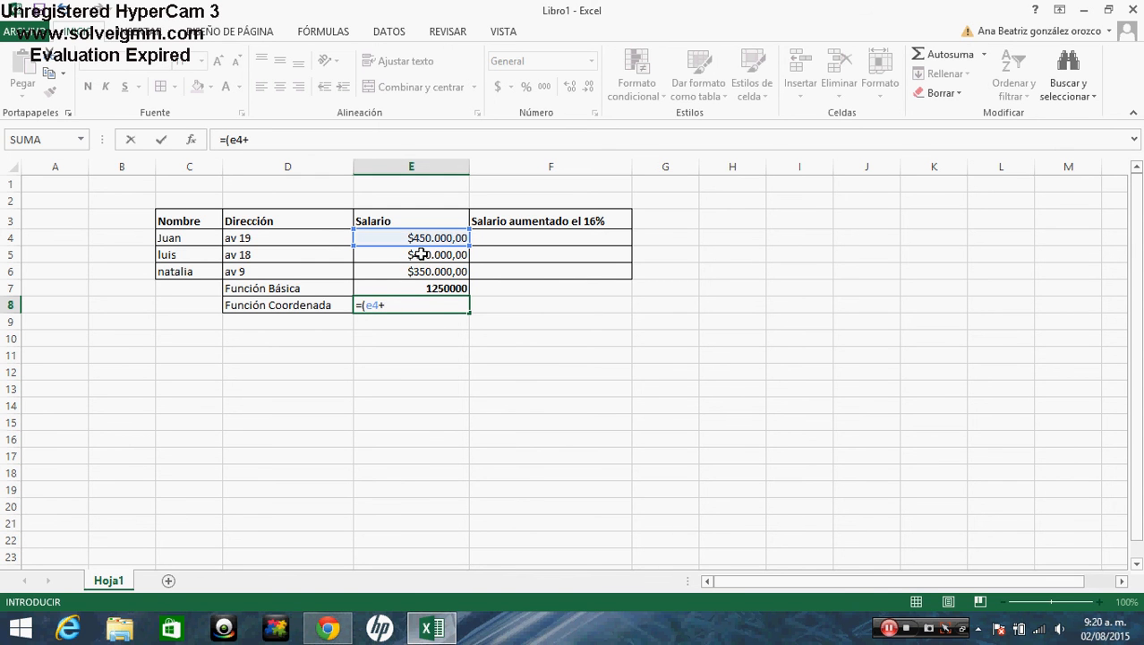
pyautogui.click(421, 254)
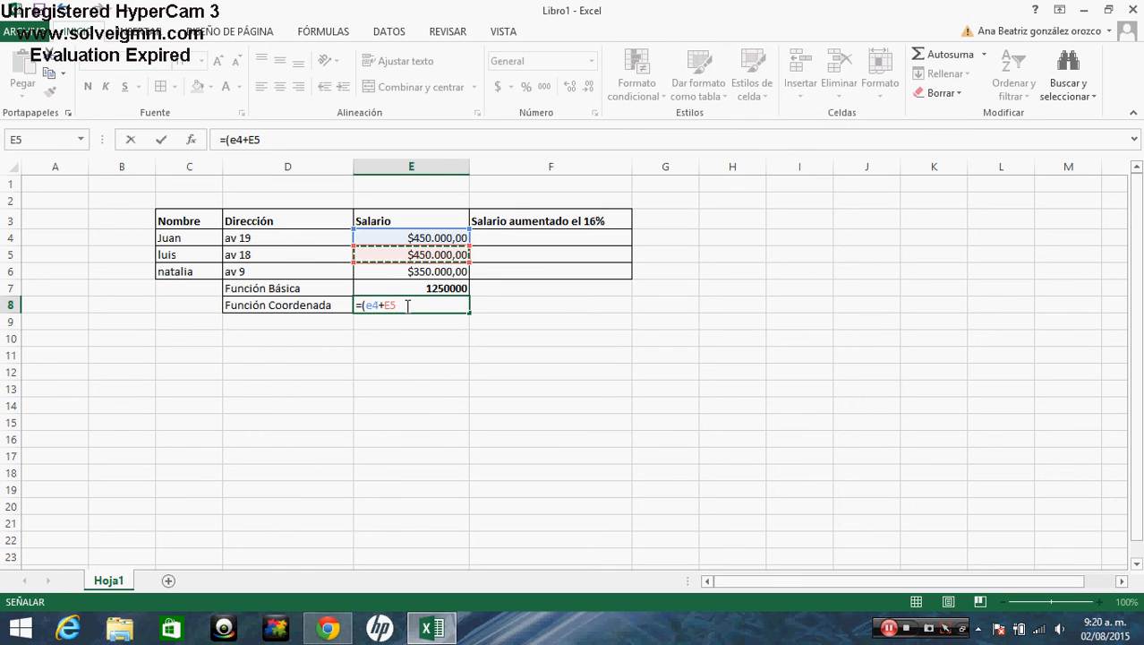
pyautogui.write('+')
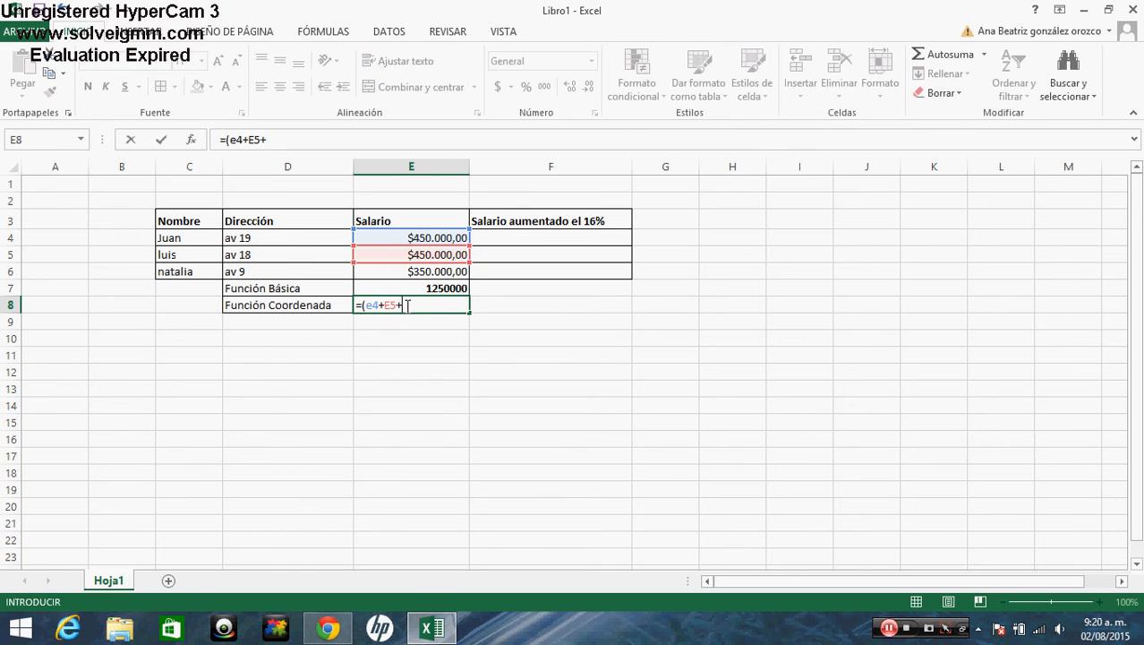
pyautogui.click(439, 271)
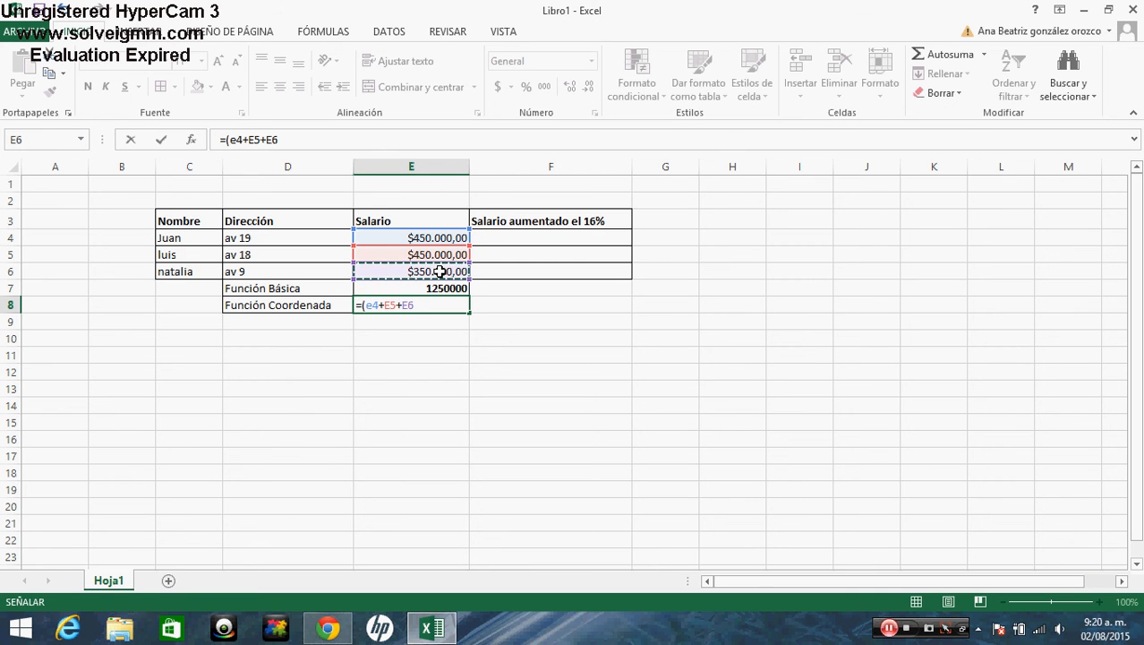
pyautogui.write('(')
pyautogui.press('BackSpace')
pyautogui.write(')')
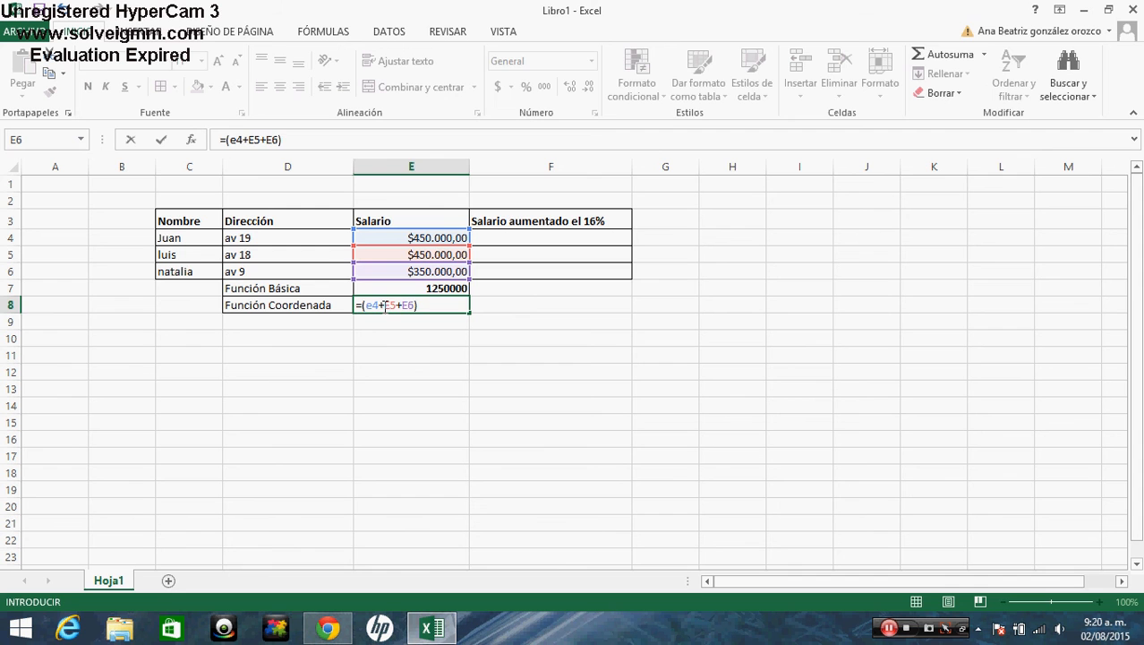
pyautogui.press('Return')
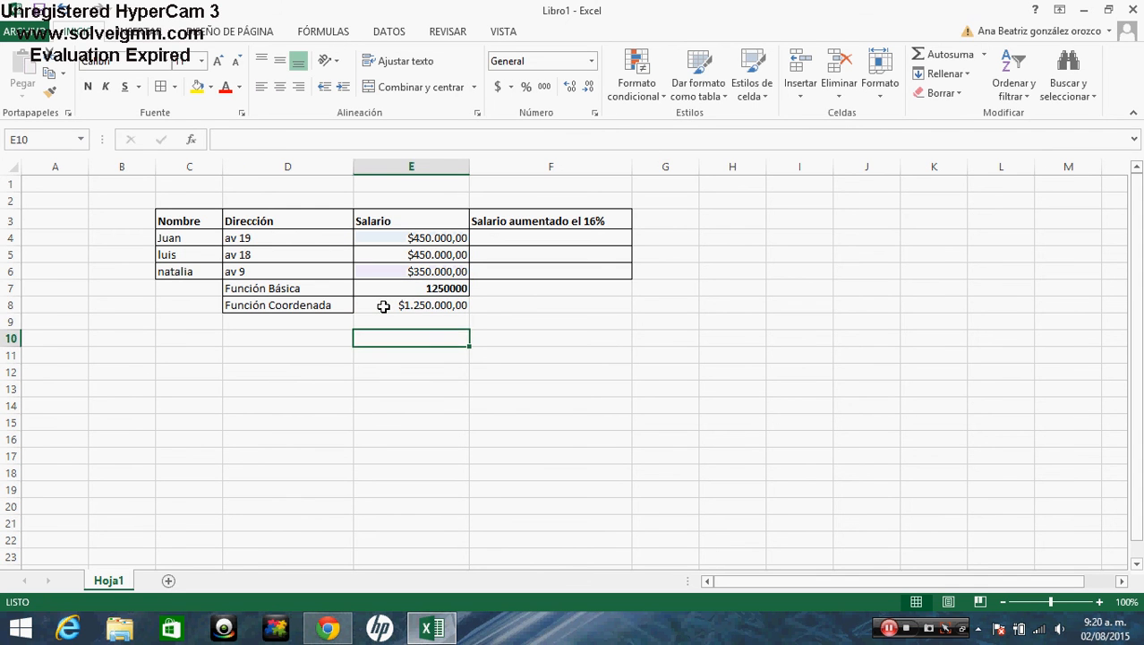
# - Apply the Moneda number format to the basic formula total in cell E7
pyautogui.click(383, 306)
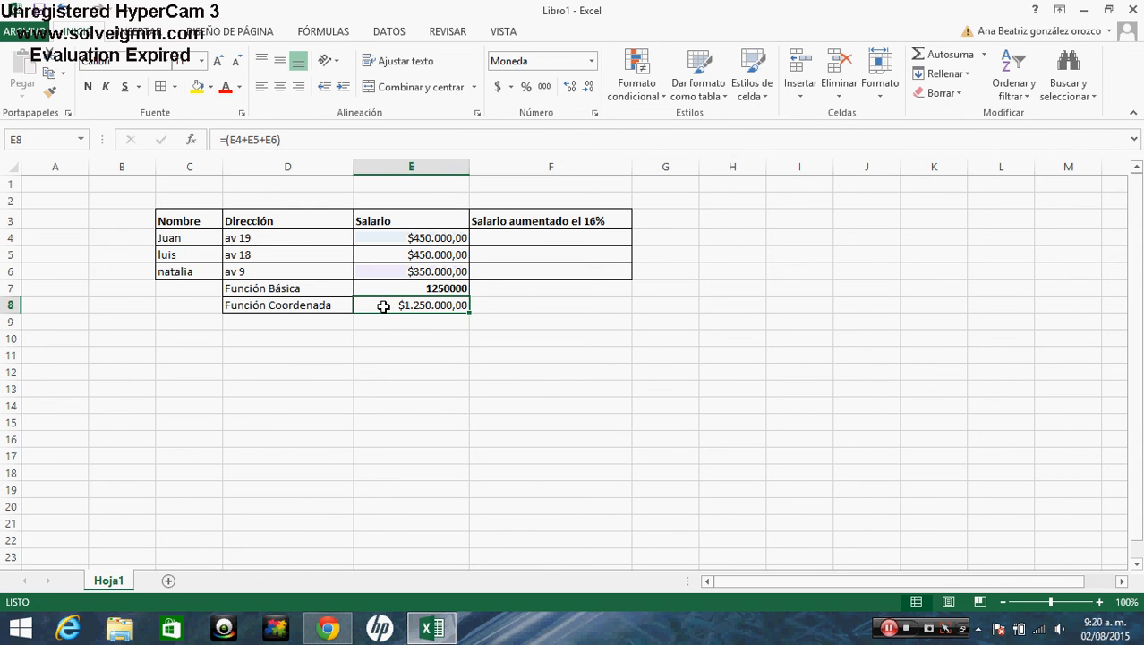
pyautogui.click(448, 286)
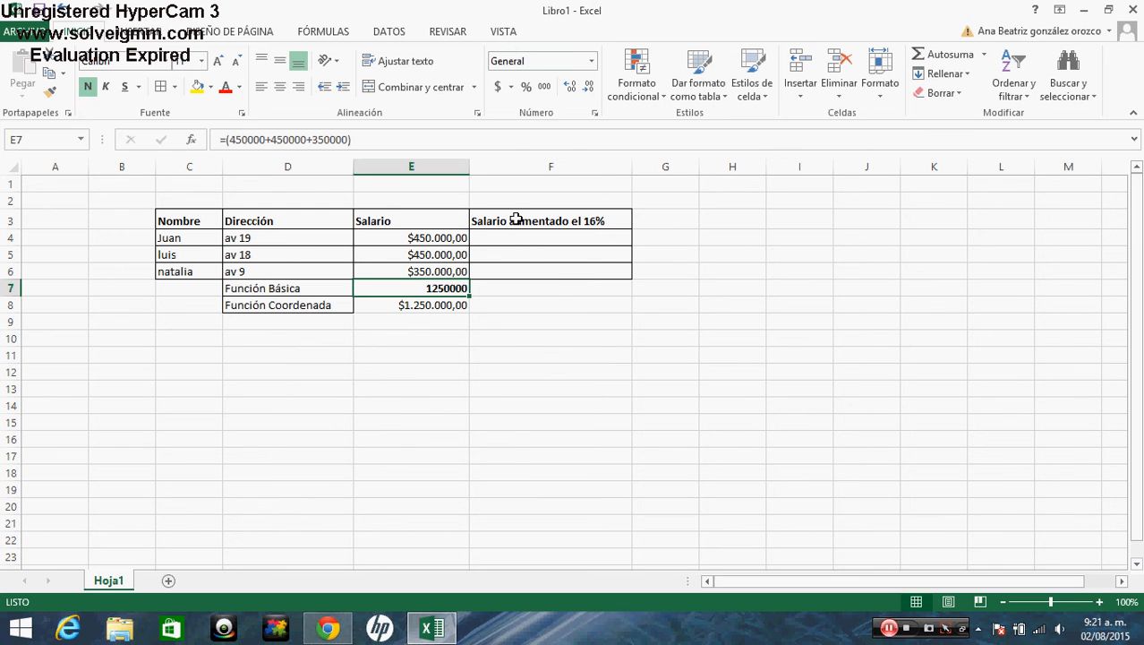
pyautogui.click(591, 61)
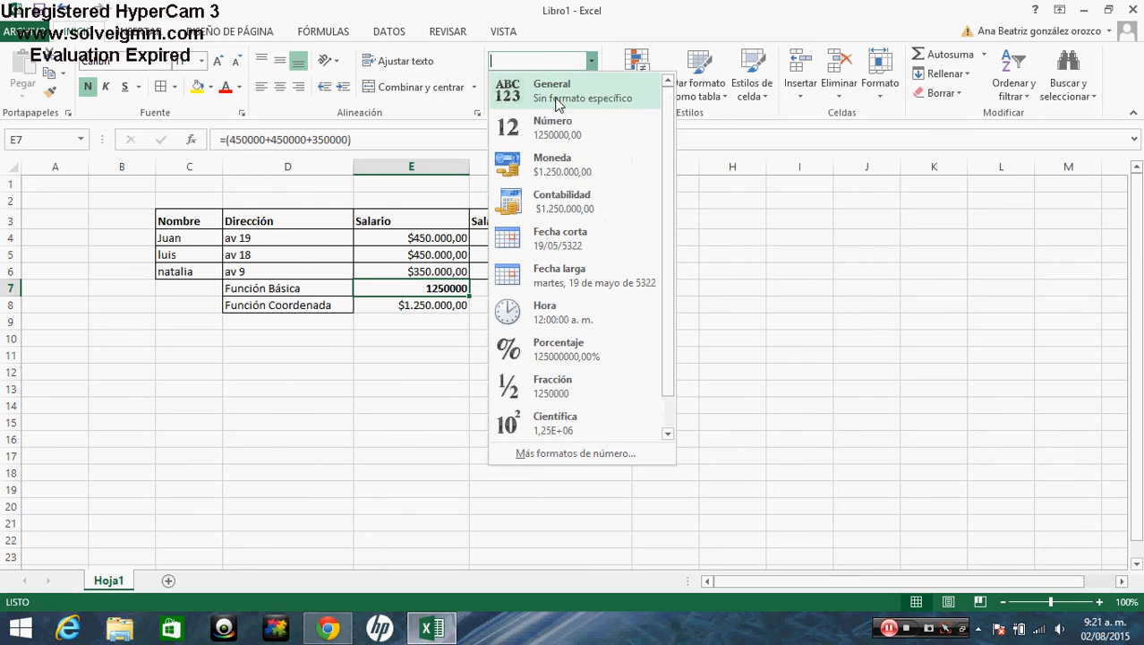
pyautogui.click(541, 175)
pyautogui.click(423, 383)
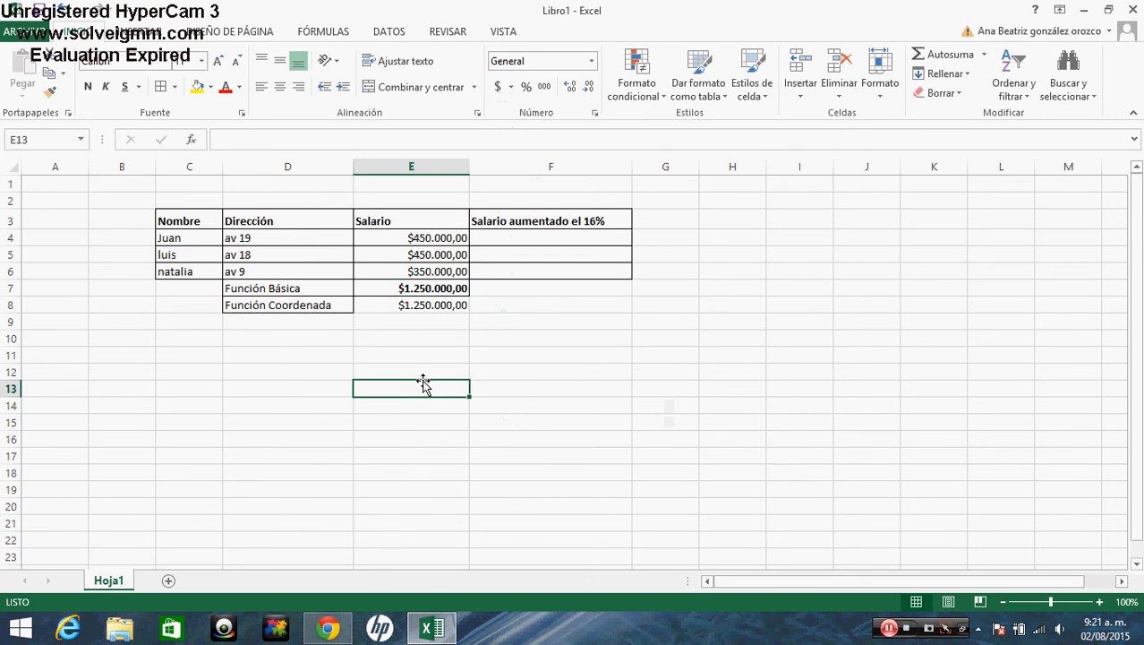
# - Add borders around the two salary totals in cells E7:E8
pyautogui.moveTo(408, 289); pyautogui.dragTo(410, 305)
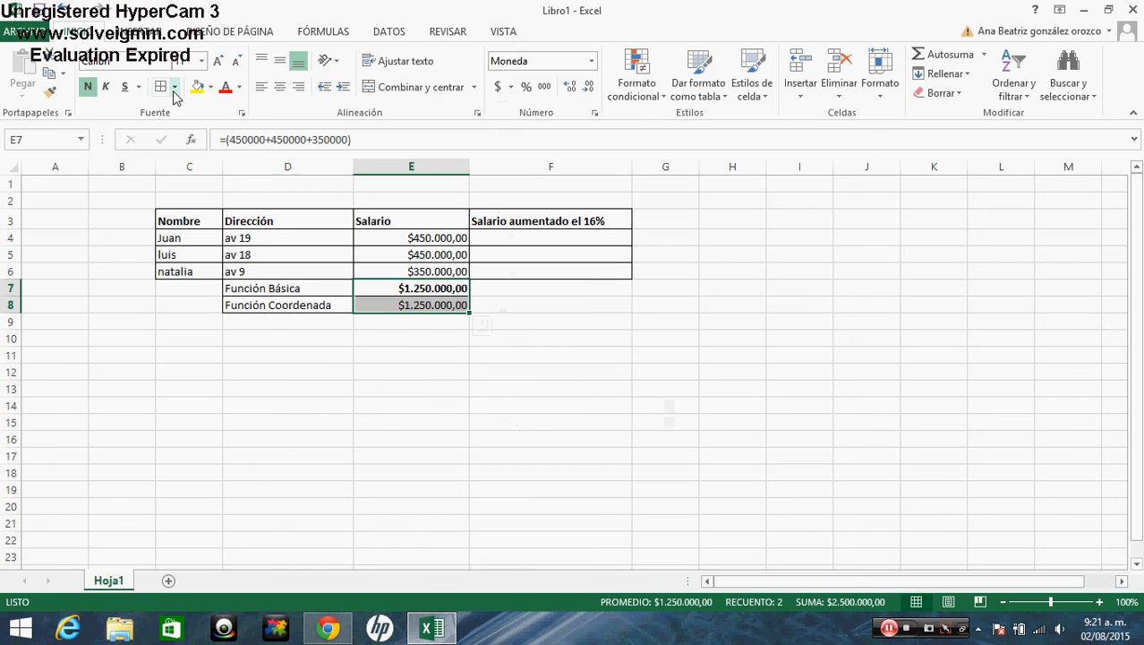
pyautogui.click(429, 403)
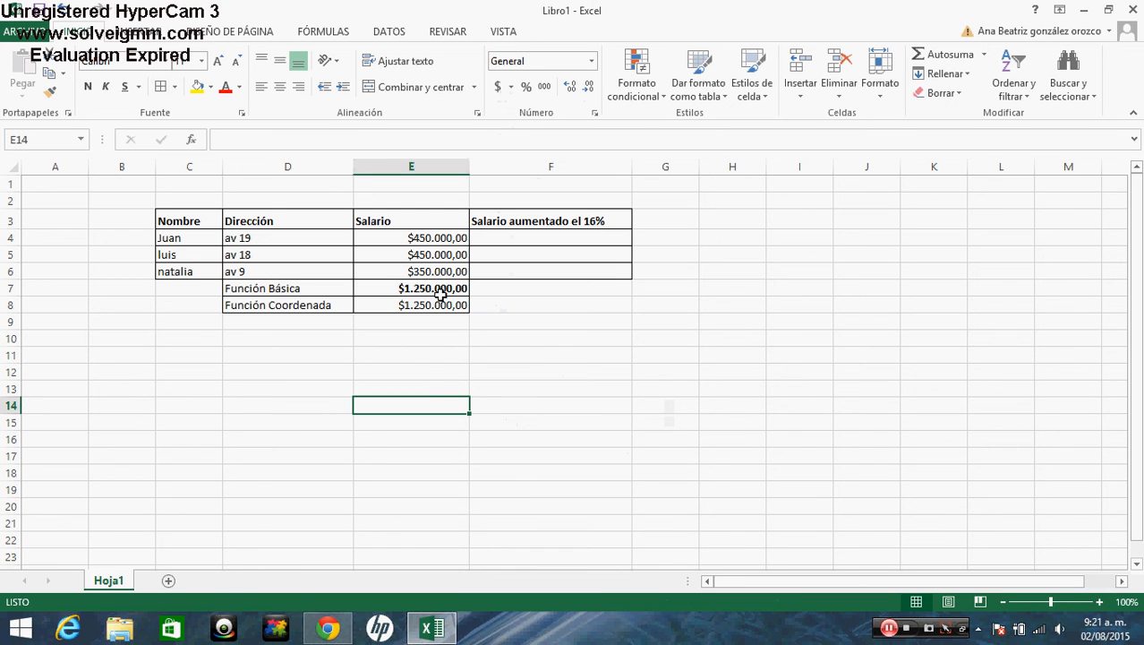
# - Review the coordinate formula in cell E8 and compare it with the basic formula in cell E7
pyautogui.press('Up')
pyautogui.press('Up')
pyautogui.press('Up')
pyautogui.press('Up')
pyautogui.press('Up')
pyautogui.press('Up')
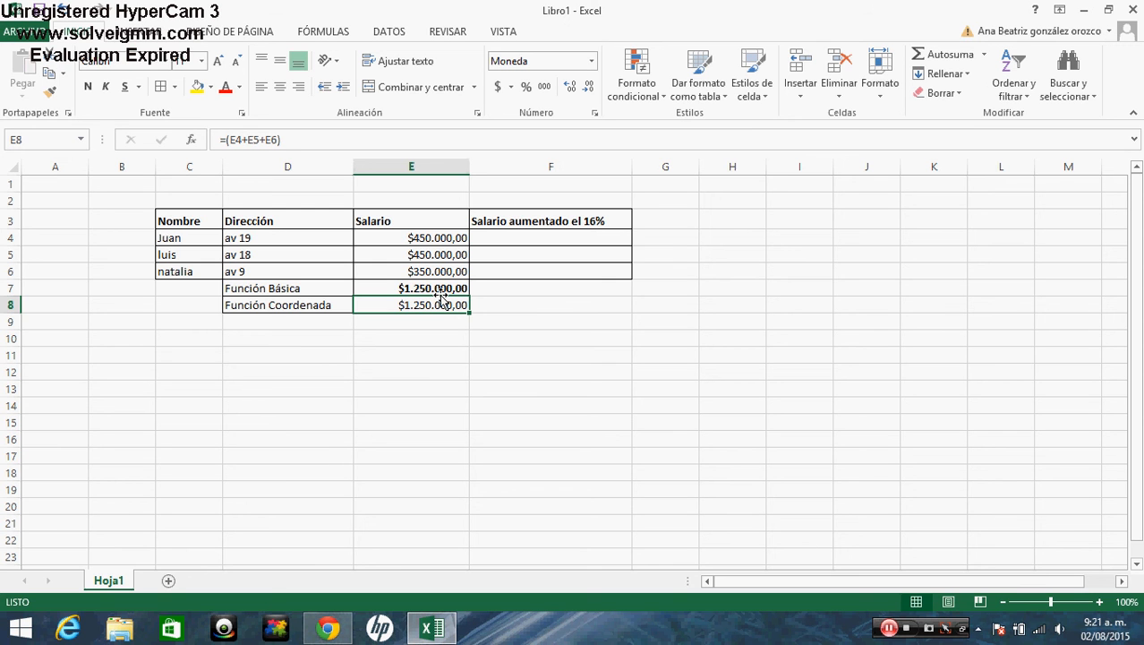
pyautogui.press('Up')
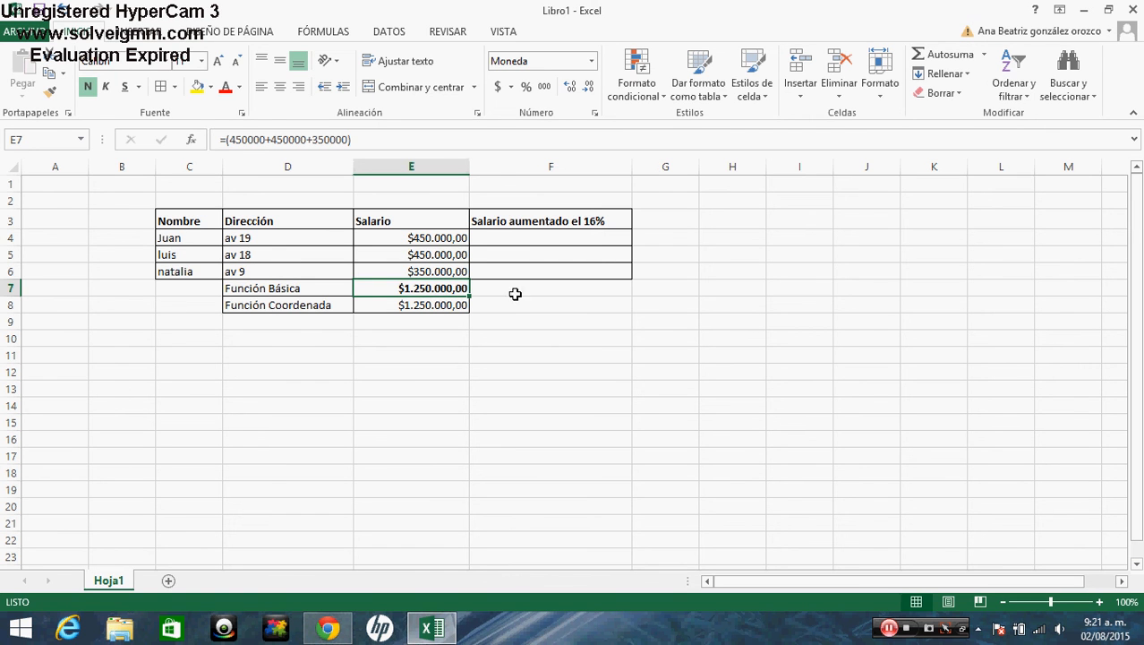
# - Add borders to the empty cells F7:F8 beside the salary totals
pyautogui.moveTo(551, 288); pyautogui.dragTo(551, 305)
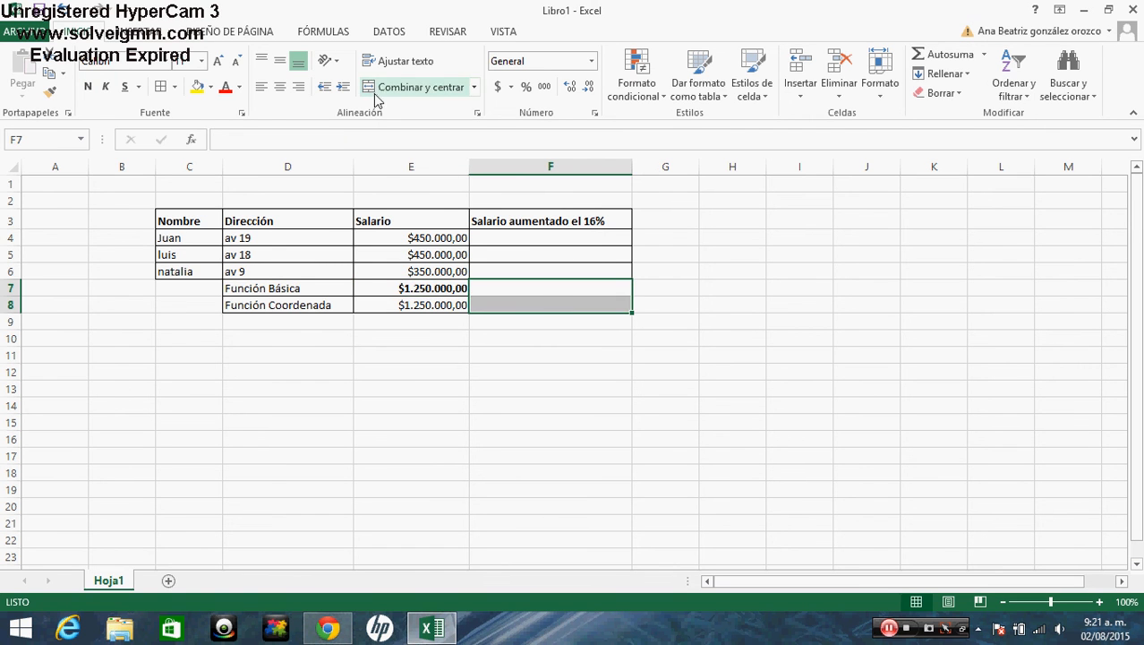
pyautogui.click(459, 417)
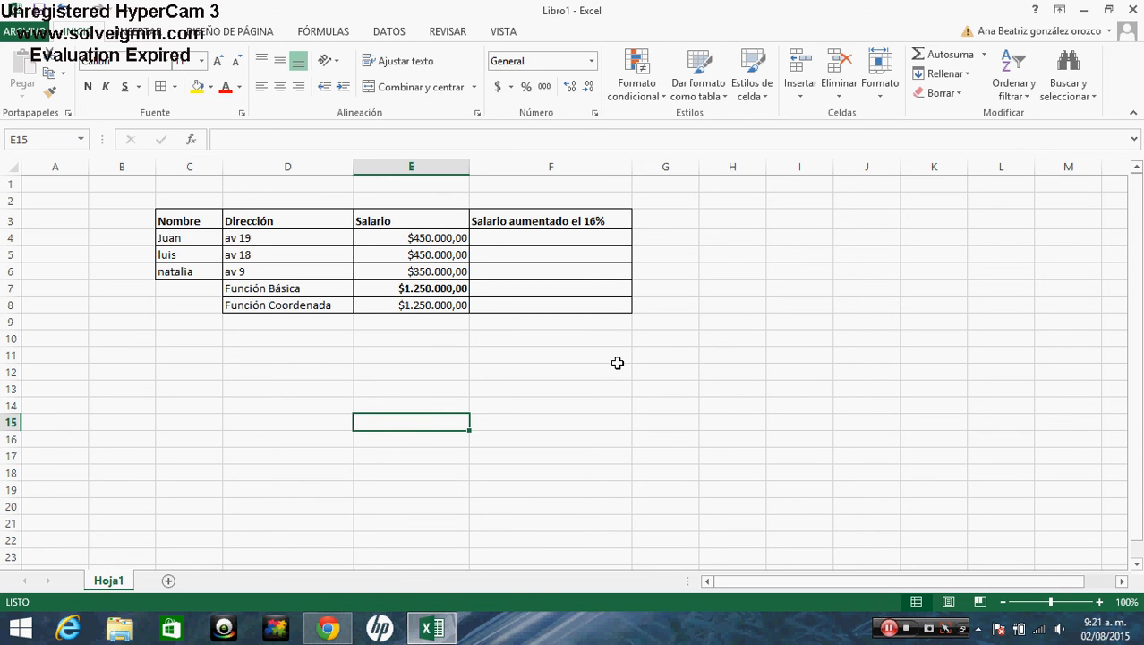
# - Open the "Salario aumentado el 16%" header in cell F3 for editing
pyautogui.click(571, 355)
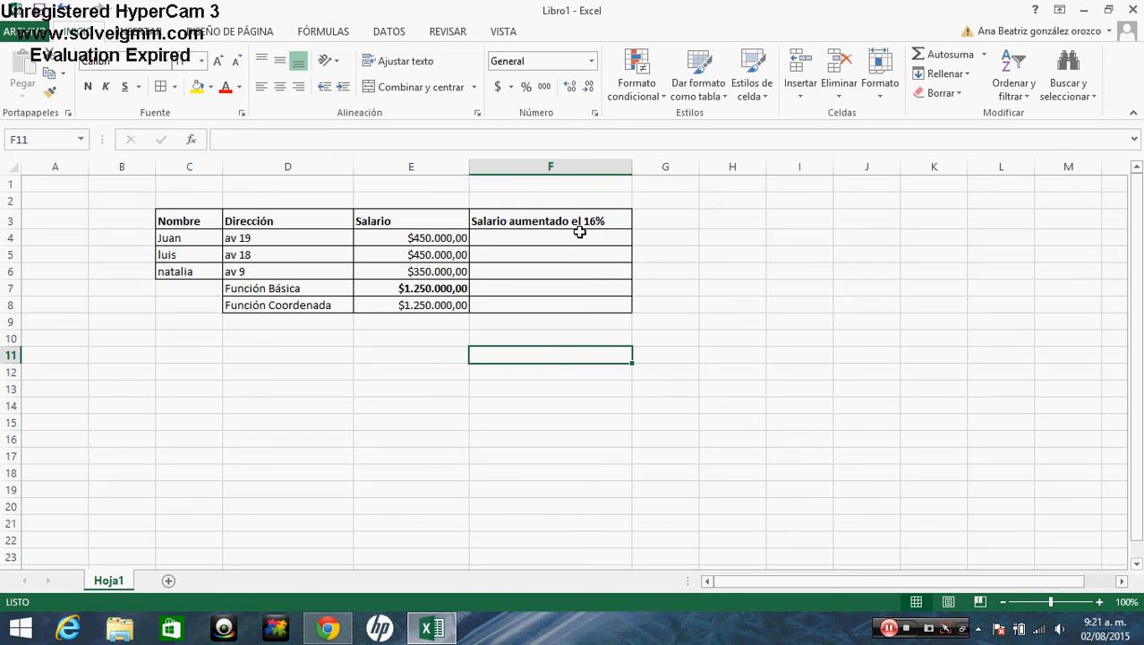
pyautogui.doubleClick(611, 222)
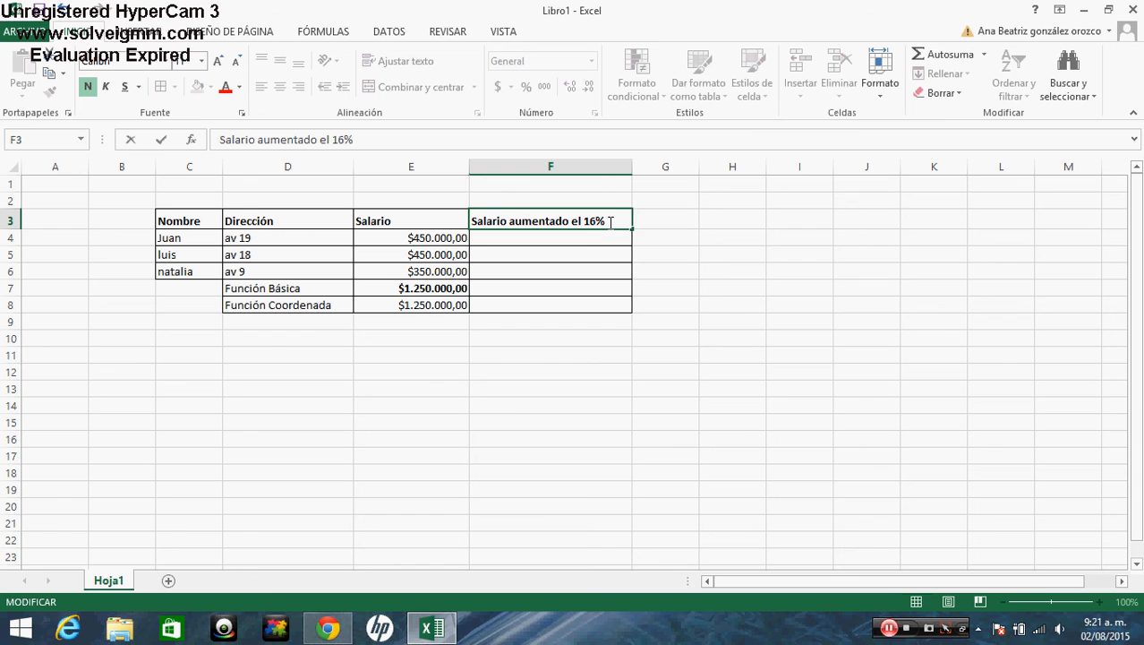
pyautogui.write('kfldkfldk')
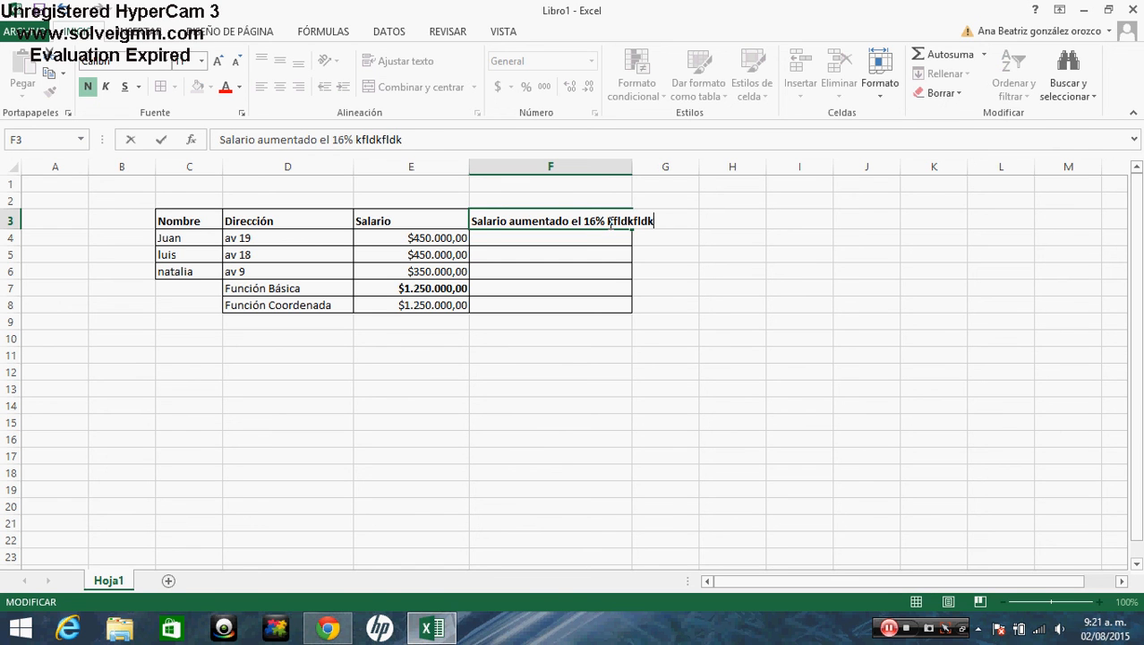
pyautogui.write('flskfls')
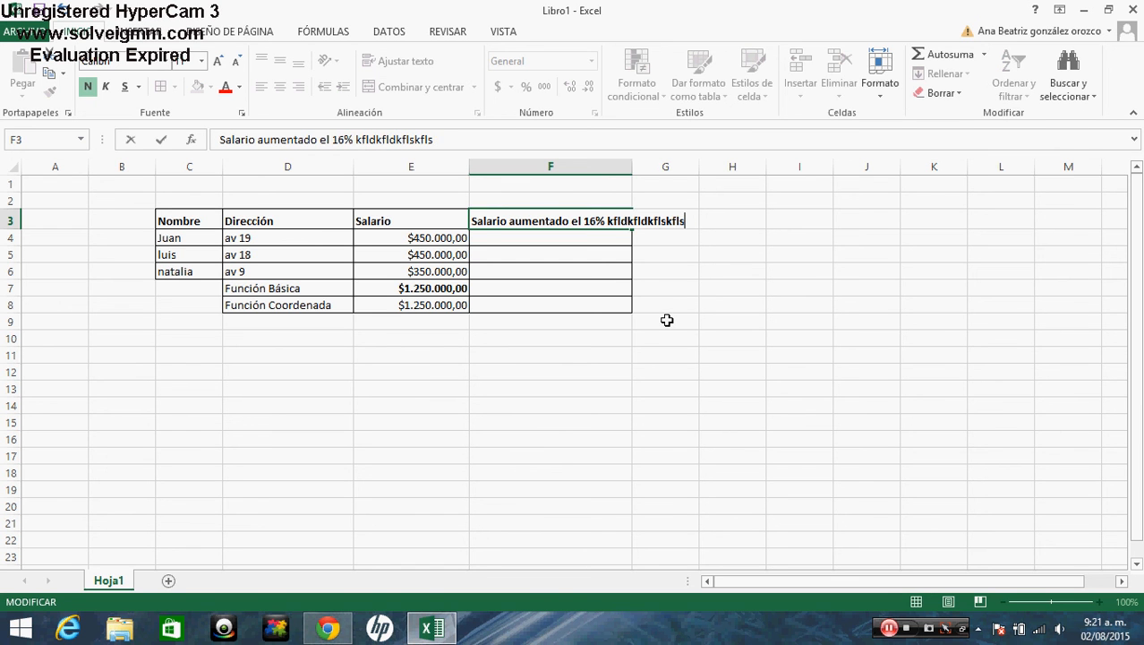
pyautogui.press('BackSpace')
pyautogui.press('BackSpace')
pyautogui.press('BackSpace')
pyautogui.press('BackSpace')
pyautogui.press('BackSpace')
pyautogui.press('BackSpace')
pyautogui.press('BackSpace')
pyautogui.press('BackSpace')
pyautogui.press('BackSpace')
pyautogui.press('BackSpace')
pyautogui.press('BackSpace')
pyautogui.press('BackSpace')
pyautogui.press('BackSpace')
pyautogui.press('BackSpace')
pyautogui.press('BackSpace')
pyautogui.press('BackSpace')
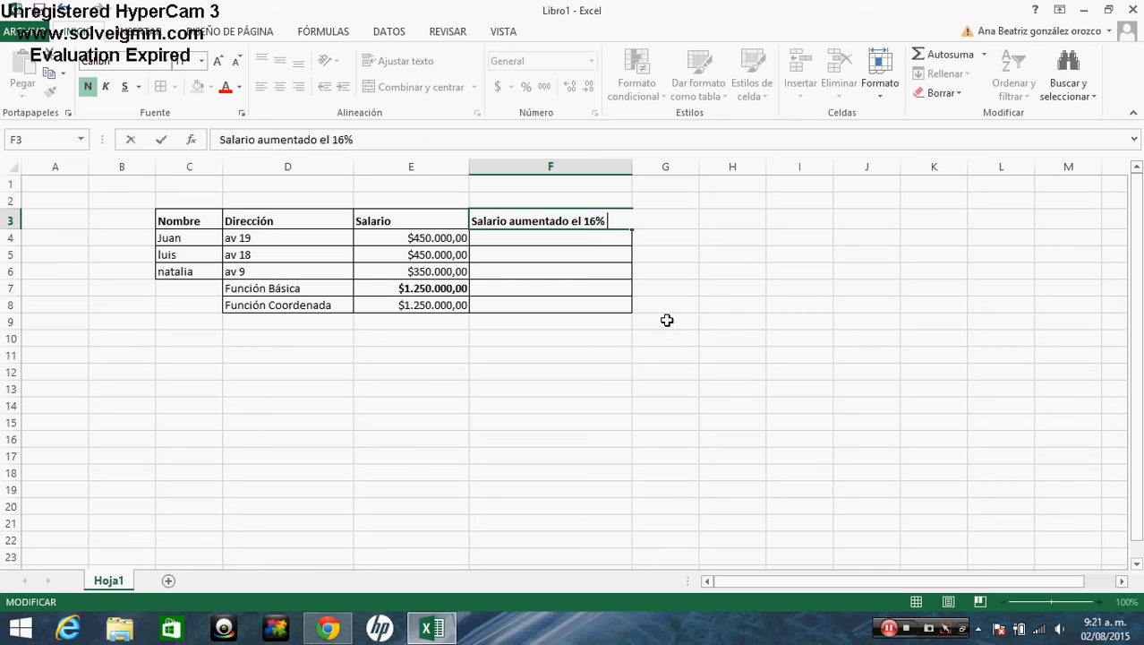
# - Extend the header in cell F3 to read "Salario aumentado el 16% u otros valores"
pyautogui.write('u otros valores')
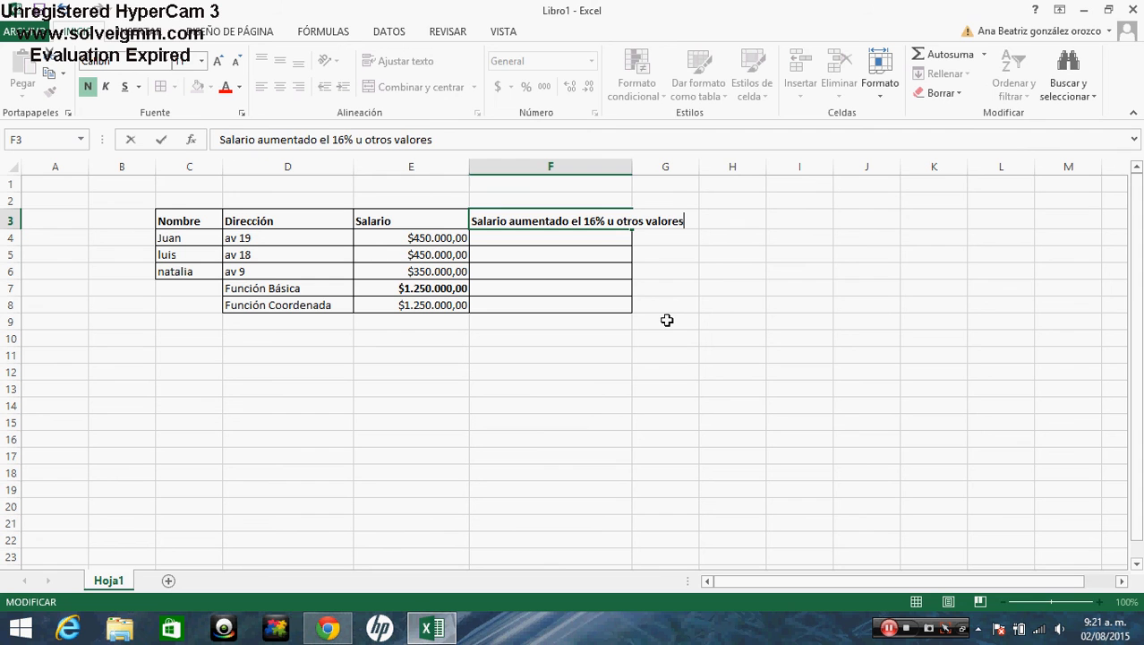
pyautogui.click(722, 291)
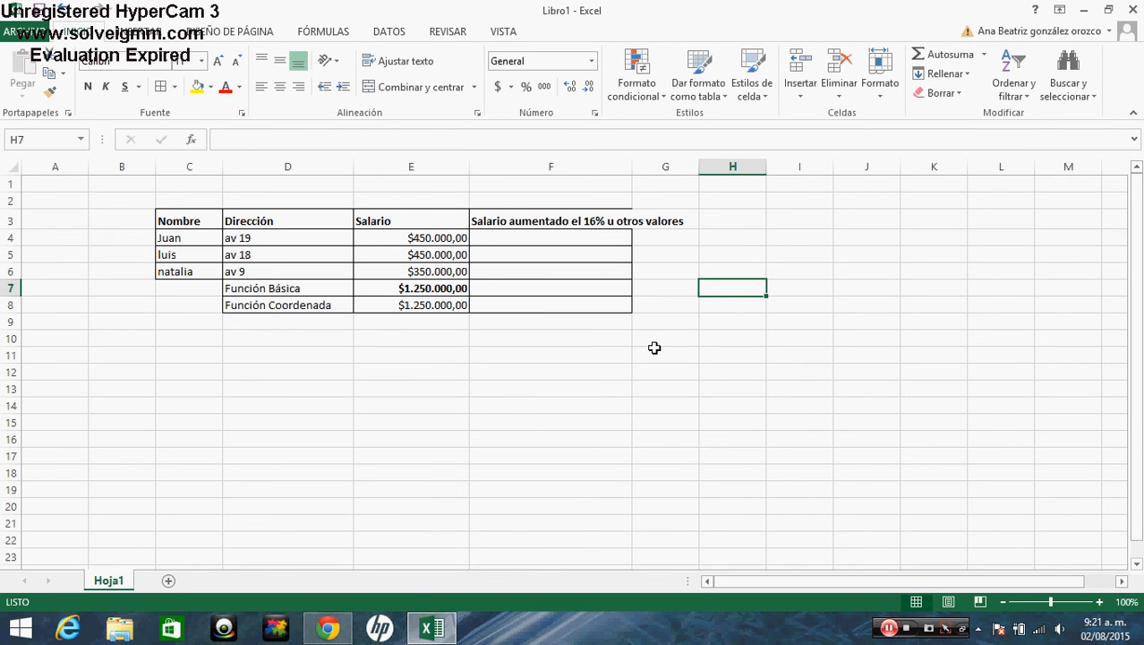
pyautogui.click(627, 392)
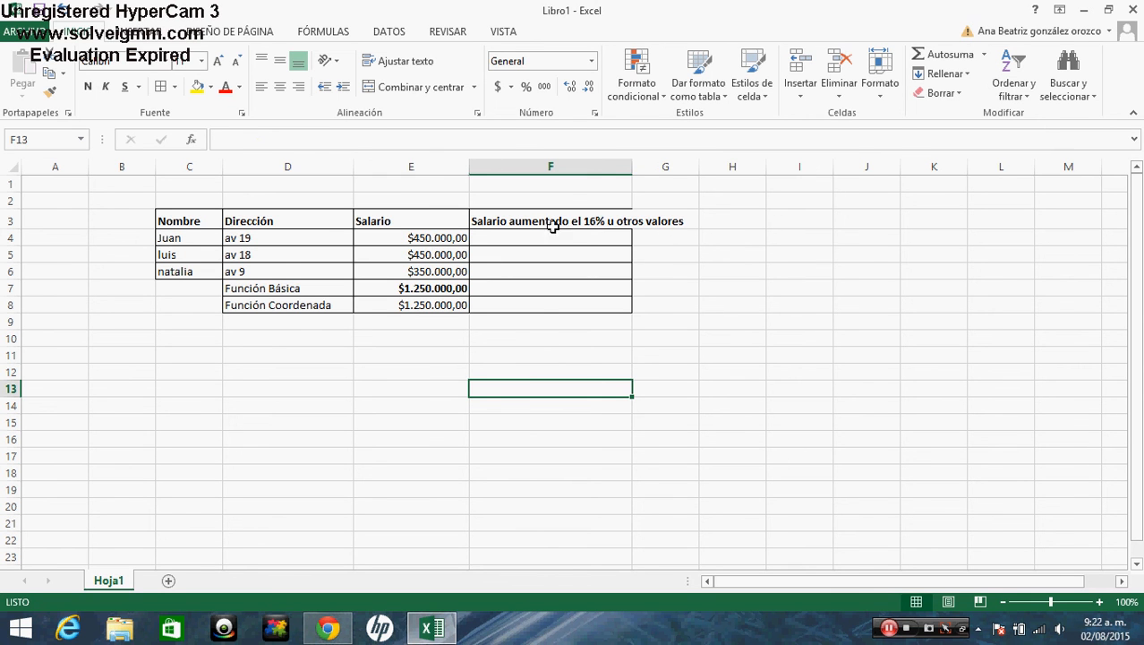
# - Merge and center cells F3:G3 so the long header fits inside one cell
pyautogui.moveTo(548, 224); pyautogui.dragTo(647, 226)
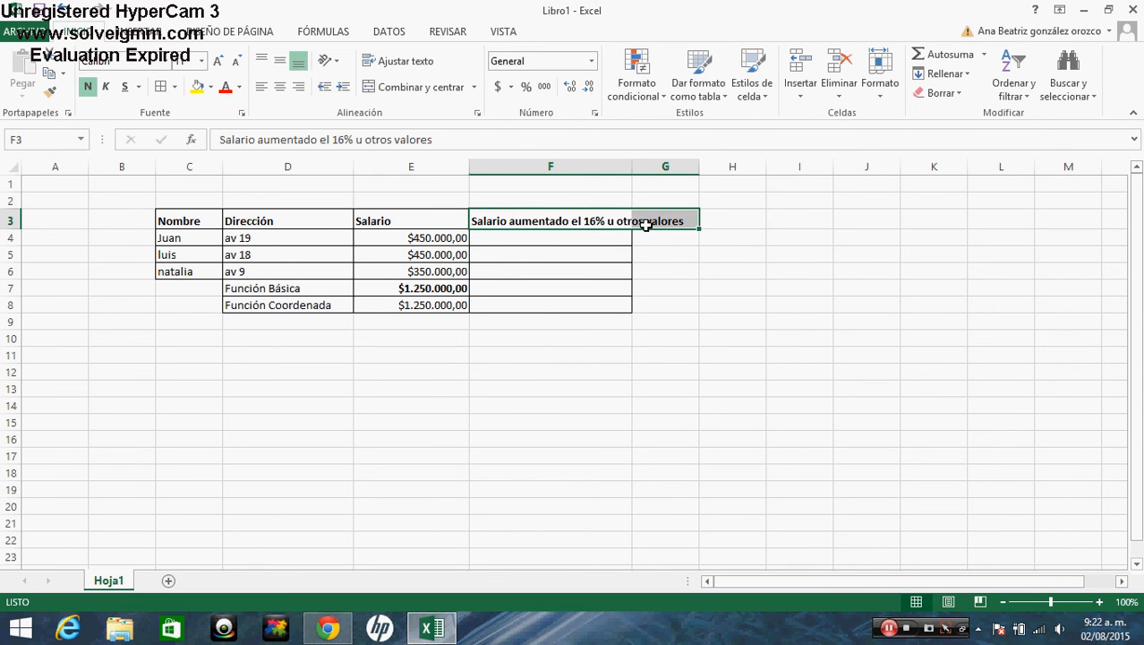
pyautogui.click(418, 96)
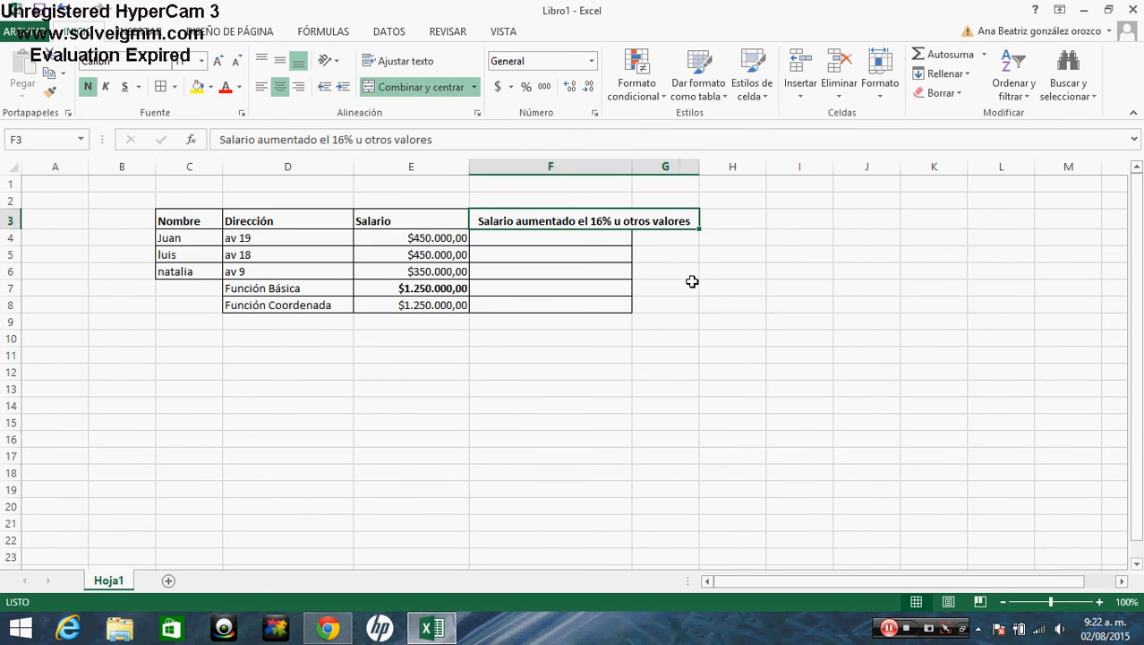
pyautogui.click(626, 339)
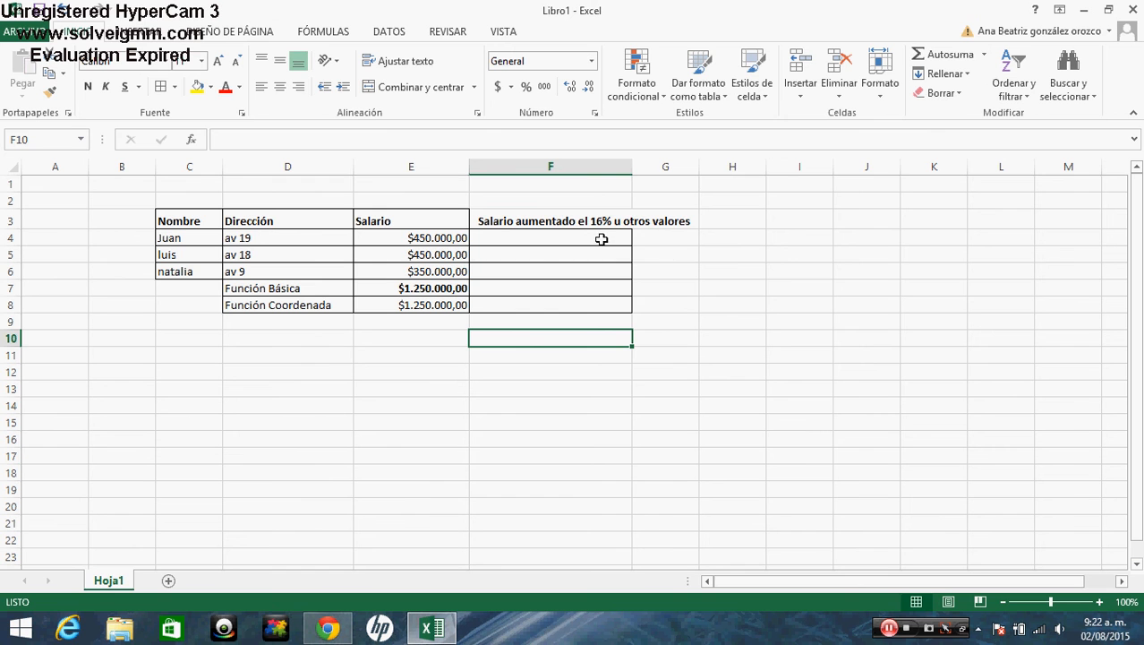
# - Merge and center columns F and G separately in each of rows 4, 5 and 6 under the long header
pyautogui.moveTo(590, 240); pyautogui.dragTo(644, 238)
pyautogui.click(426, 95)
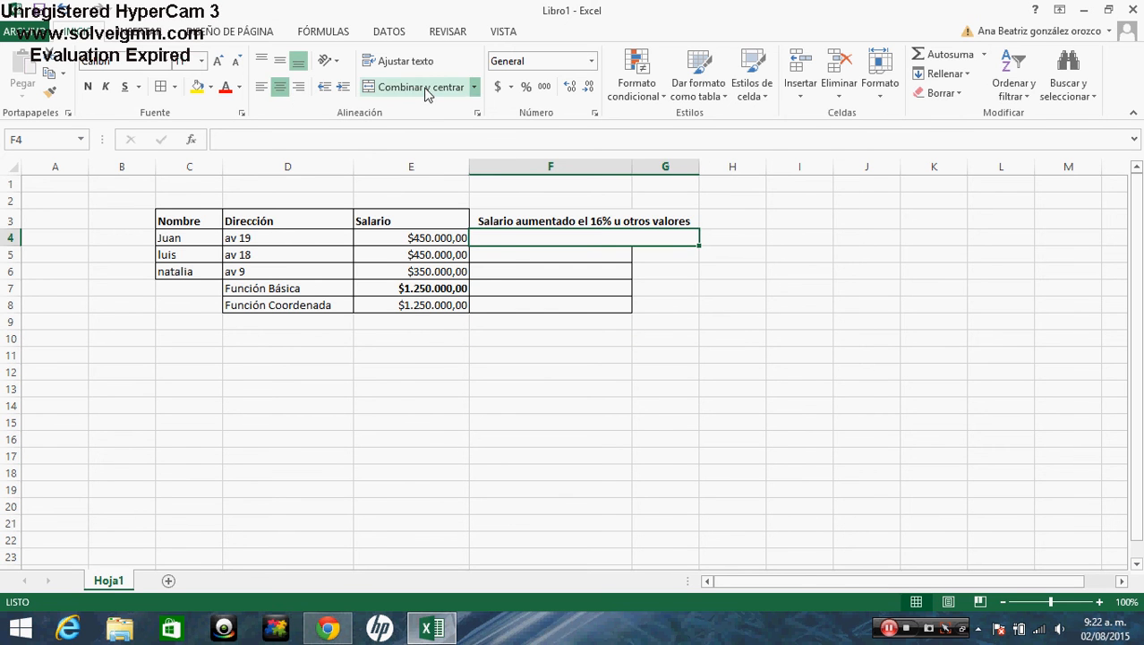
pyautogui.moveTo(515, 255); pyautogui.dragTo(667, 253)
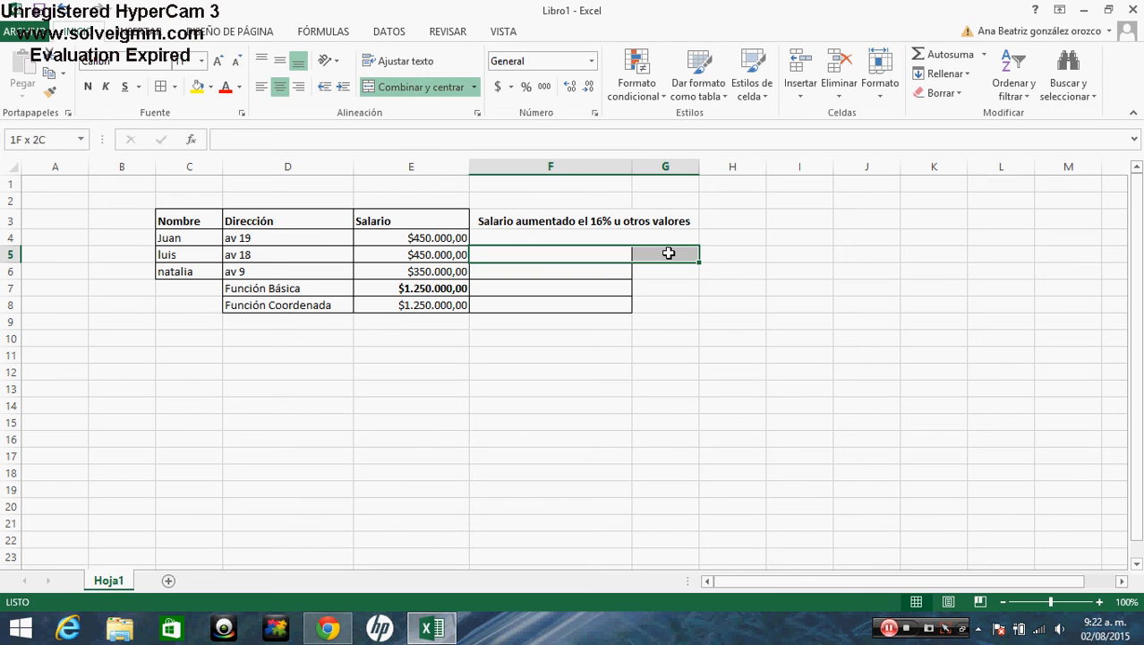
pyautogui.click(434, 90)
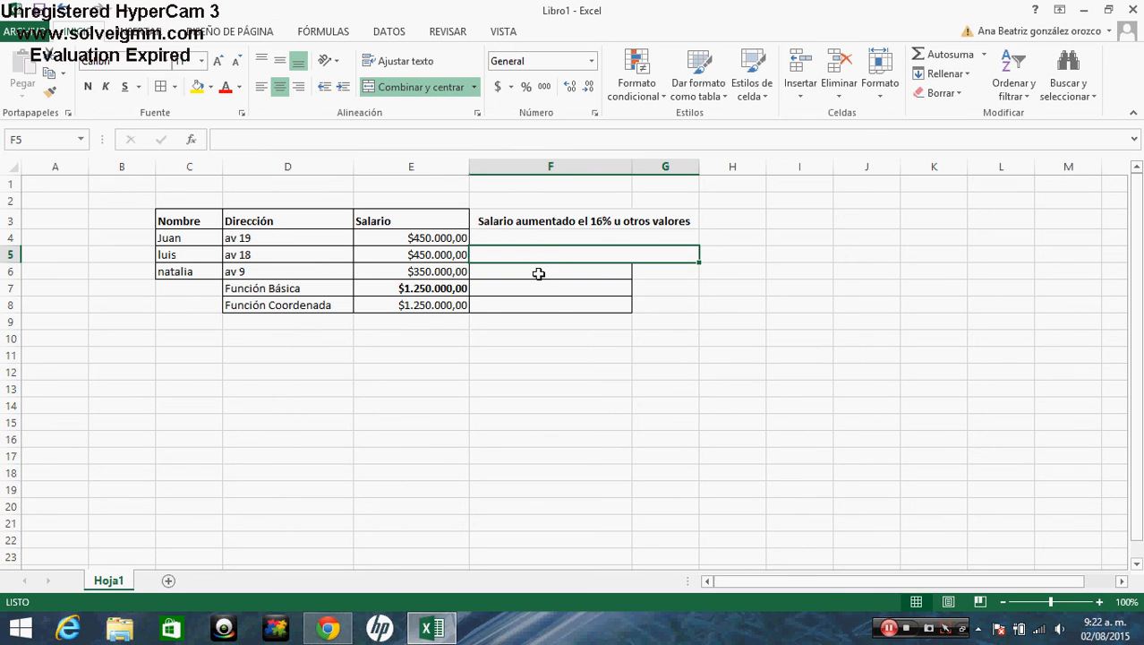
pyautogui.moveTo(538, 273); pyautogui.dragTo(648, 273)
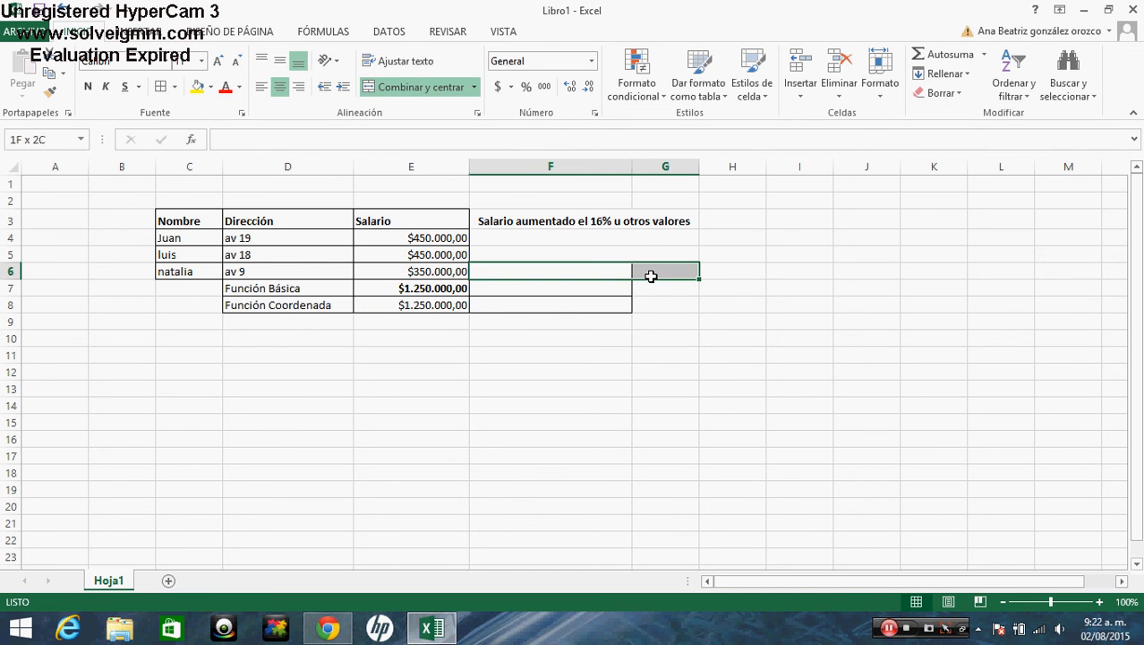
pyautogui.click(412, 95)
pyautogui.click(542, 341)
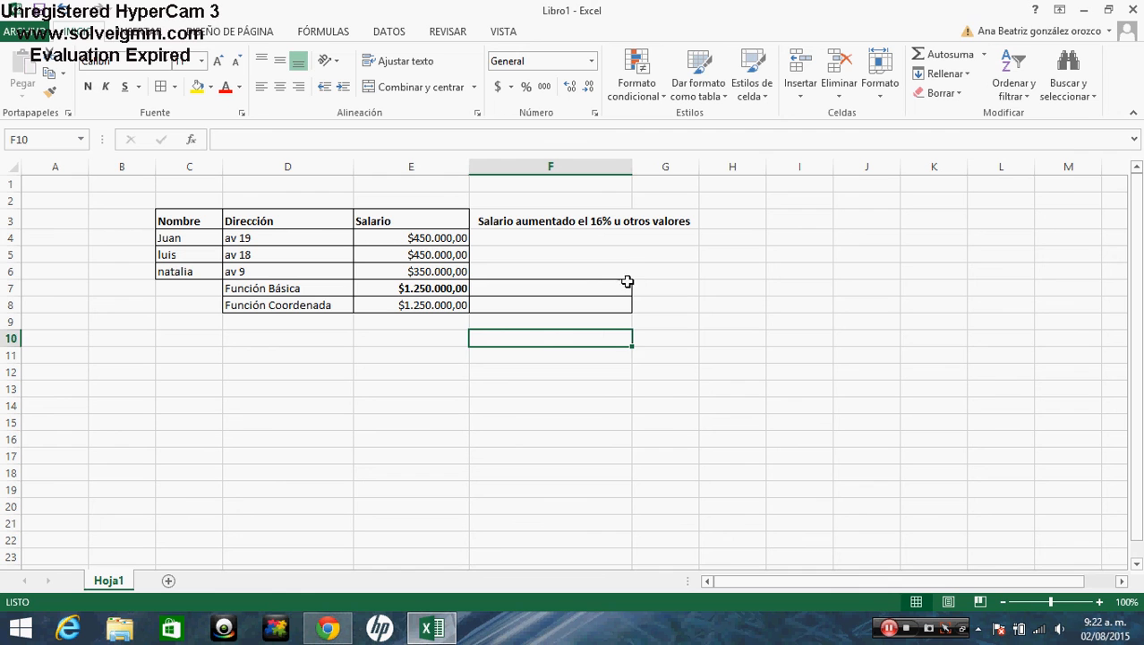
# - Fill the merged cell F6:G6 down through row 8 and check the merged cells one by one
pyautogui.click(644, 272)
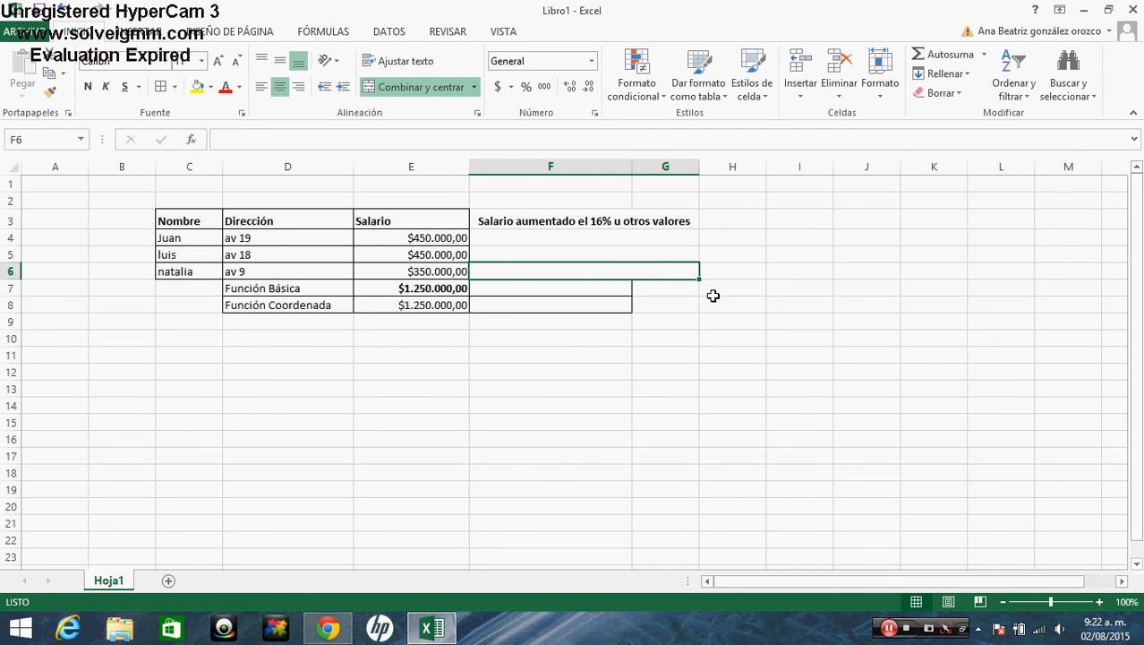
pyautogui.moveTo(699, 279); pyautogui.dragTo(702, 317)
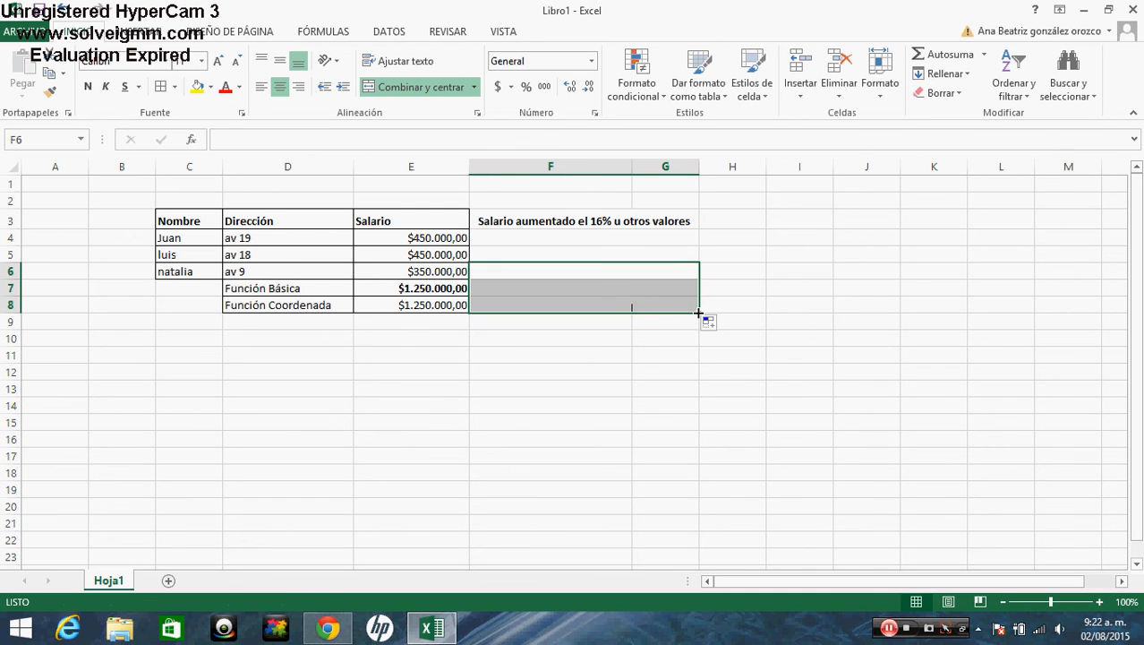
pyautogui.click(562, 371)
pyautogui.click(581, 240)
pyautogui.click(579, 256)
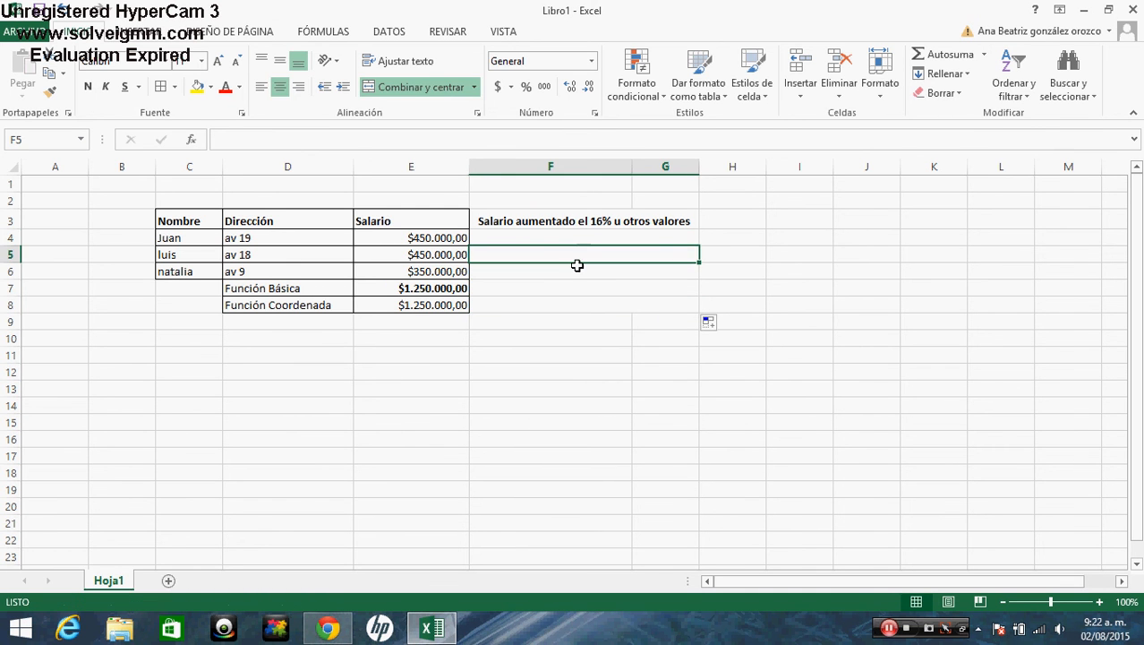
pyautogui.click(576, 269)
pyautogui.click(575, 282)
pyautogui.click(567, 304)
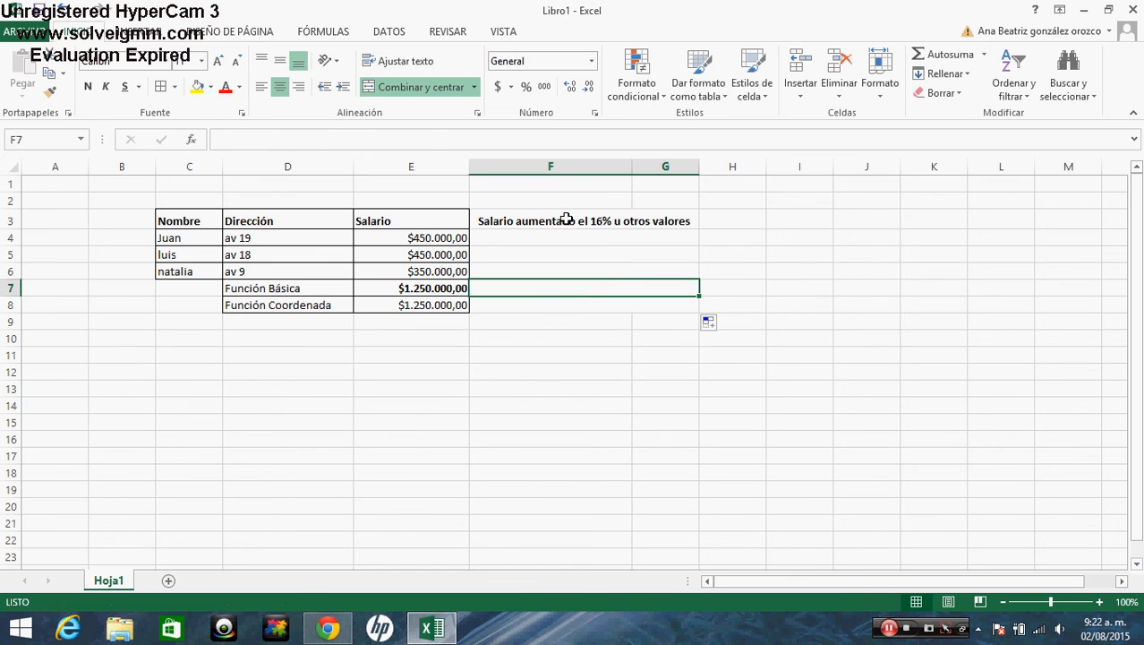
# - Add borders to the merged column F3:G8, including its header
pyautogui.moveTo(567, 223); pyautogui.dragTo(561, 301)
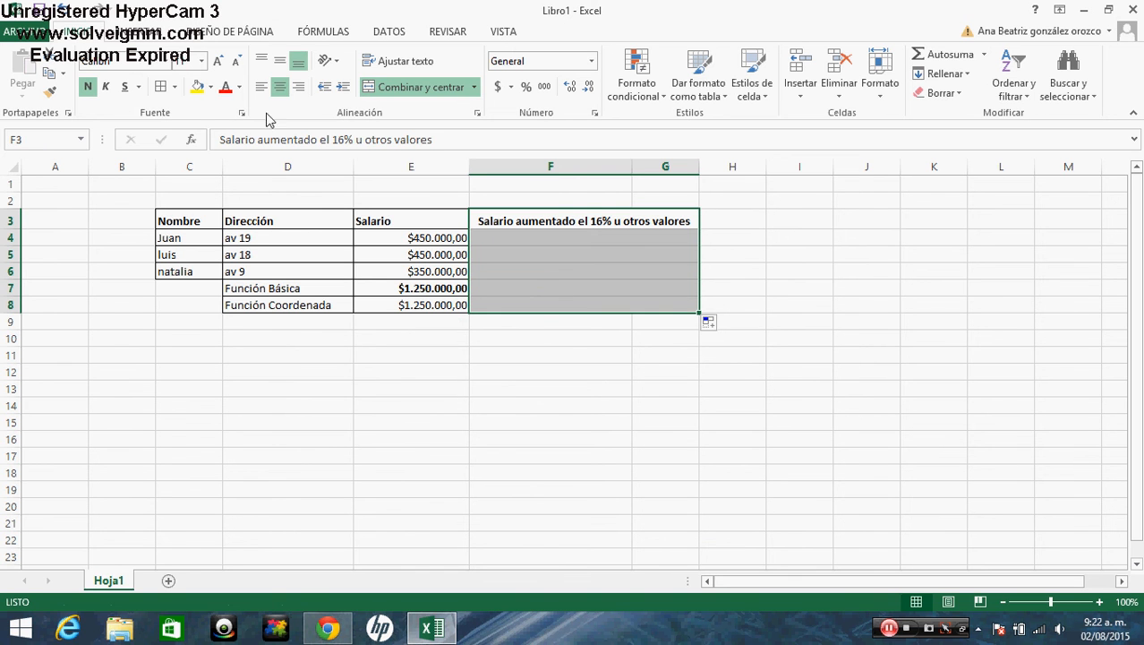
pyautogui.click(160, 86)
pyautogui.click(660, 368)
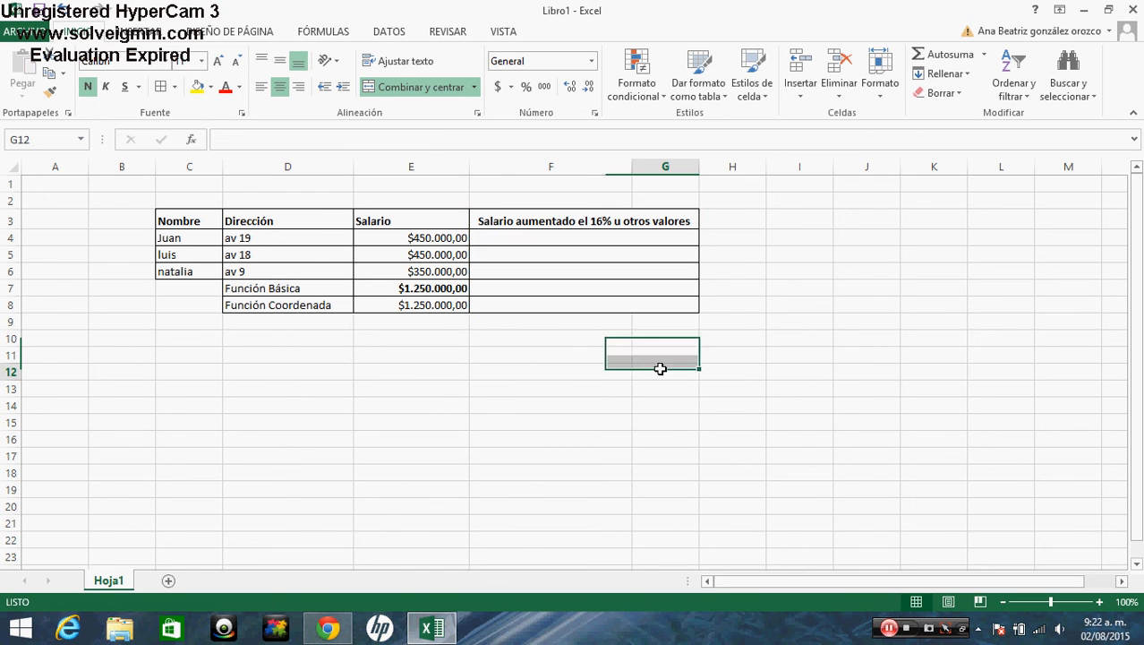
pyautogui.click(570, 227)
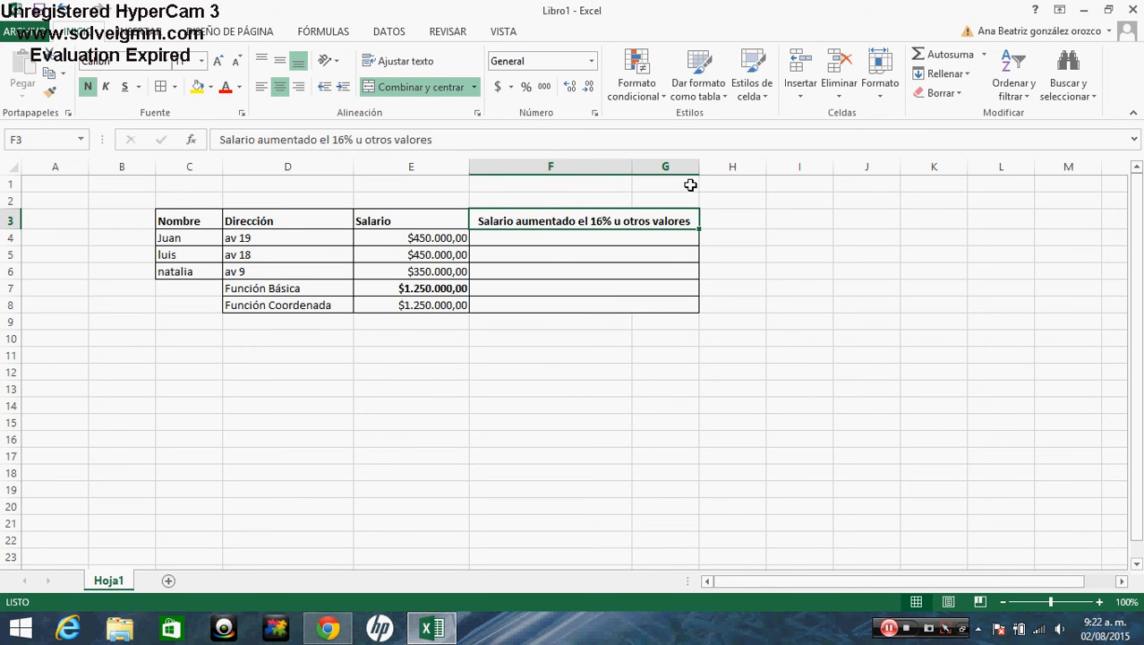
pyautogui.click(554, 355)
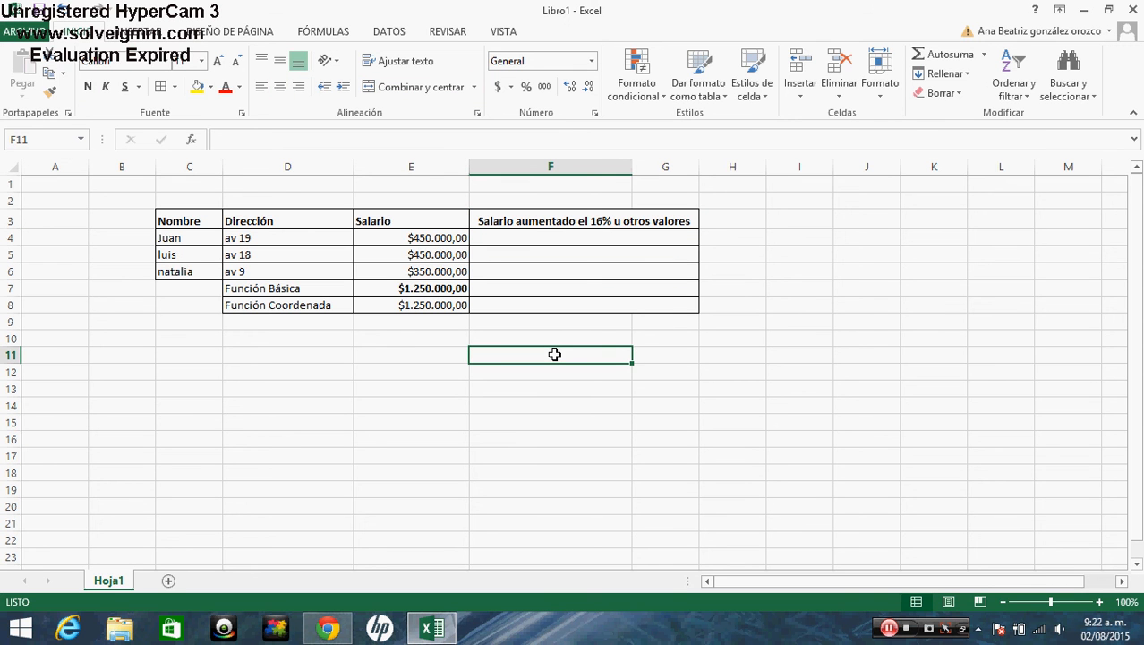